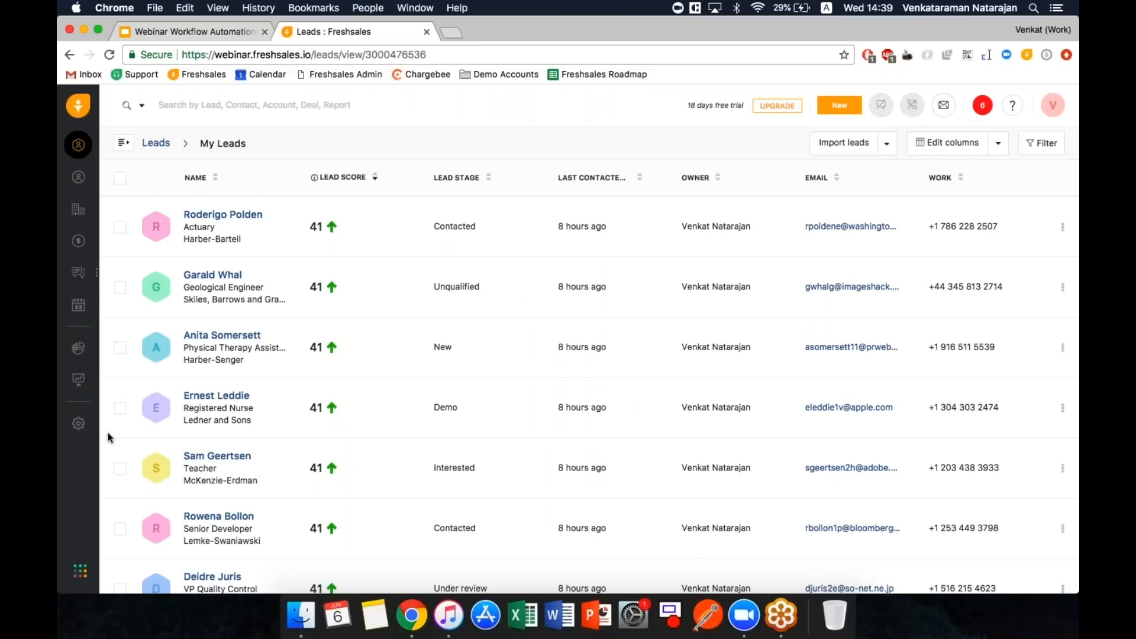
- Go to Admin Settings and open the Workflow list under Automation
click(80, 426)
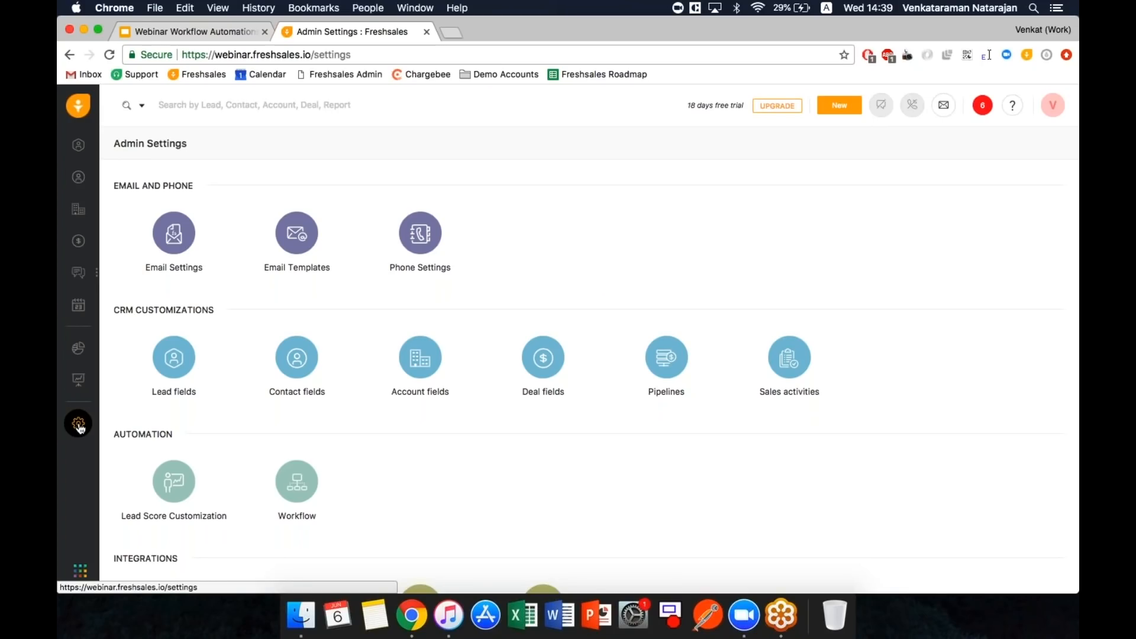
click(304, 495)
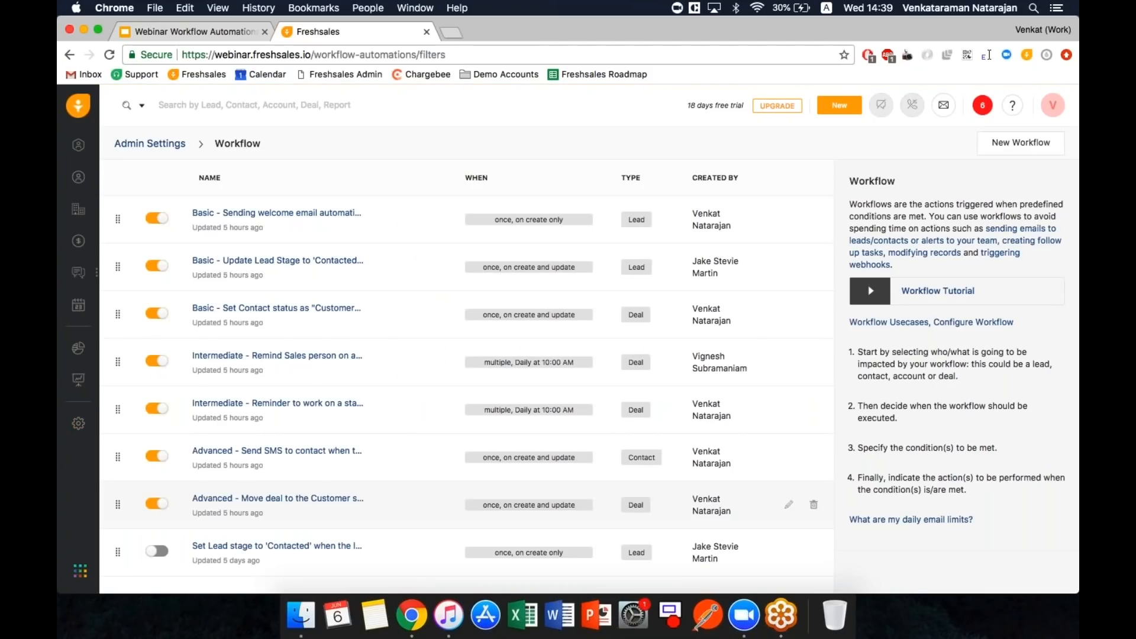
- Open the 'Basic - Sending welcome email' workflow and review its description and trigger
click(323, 219)
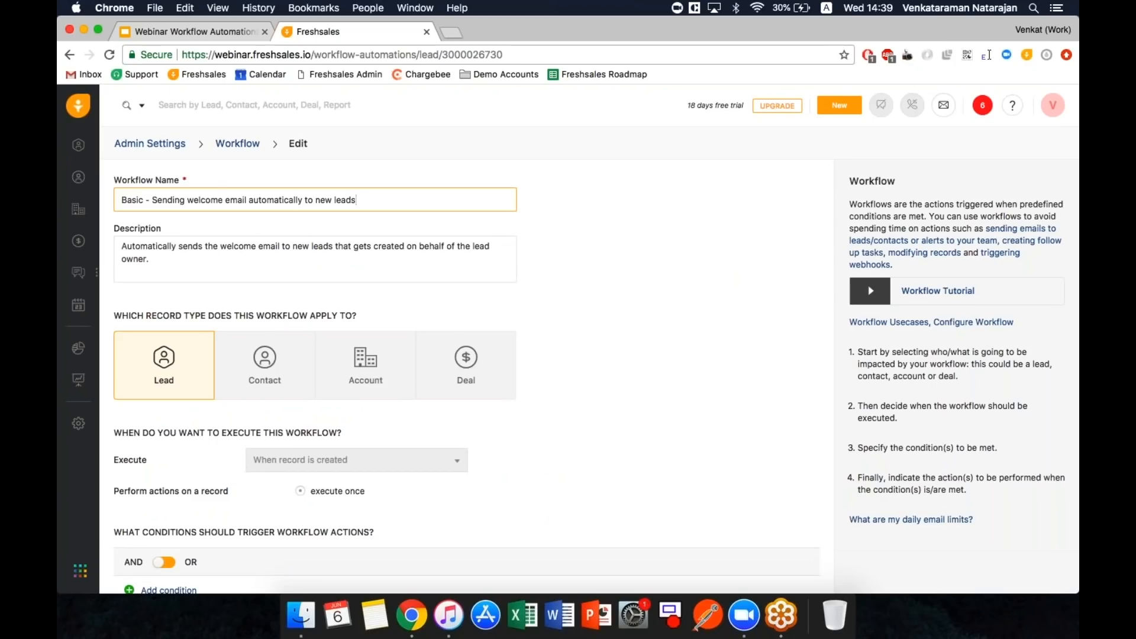
click(246, 271)
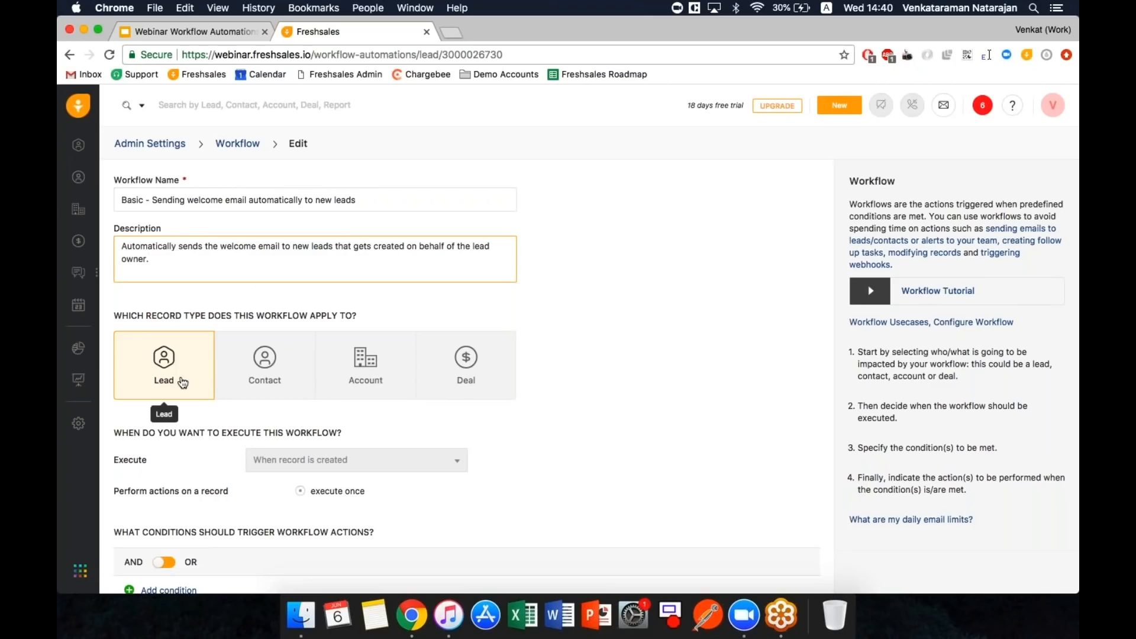
scroll(183, 384, down, 1)
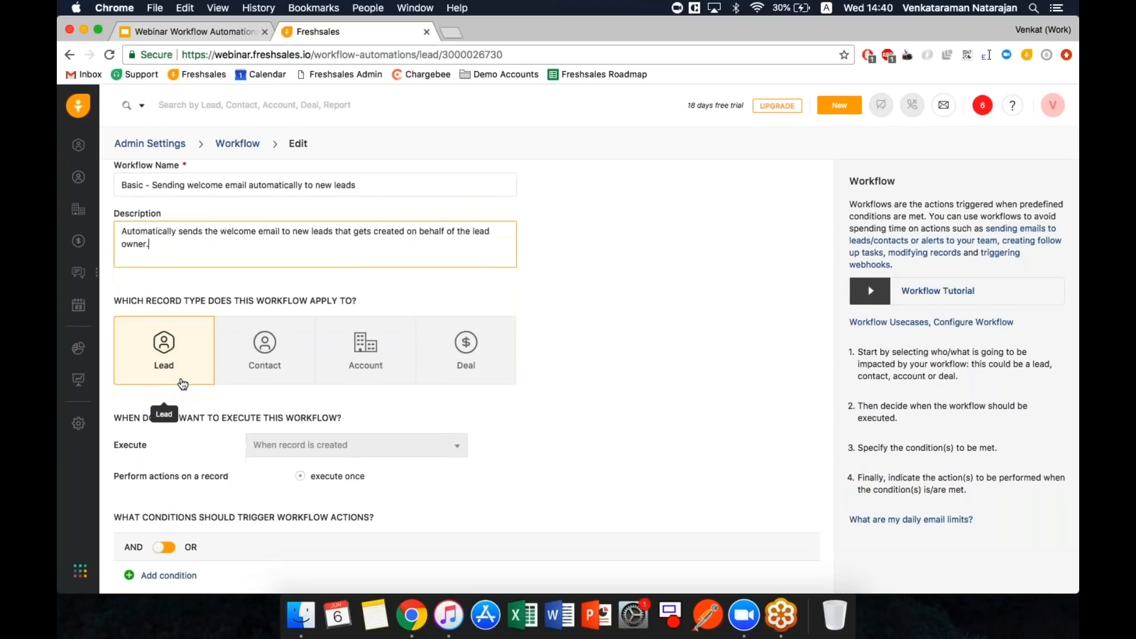
scroll(182, 384, down, 4)
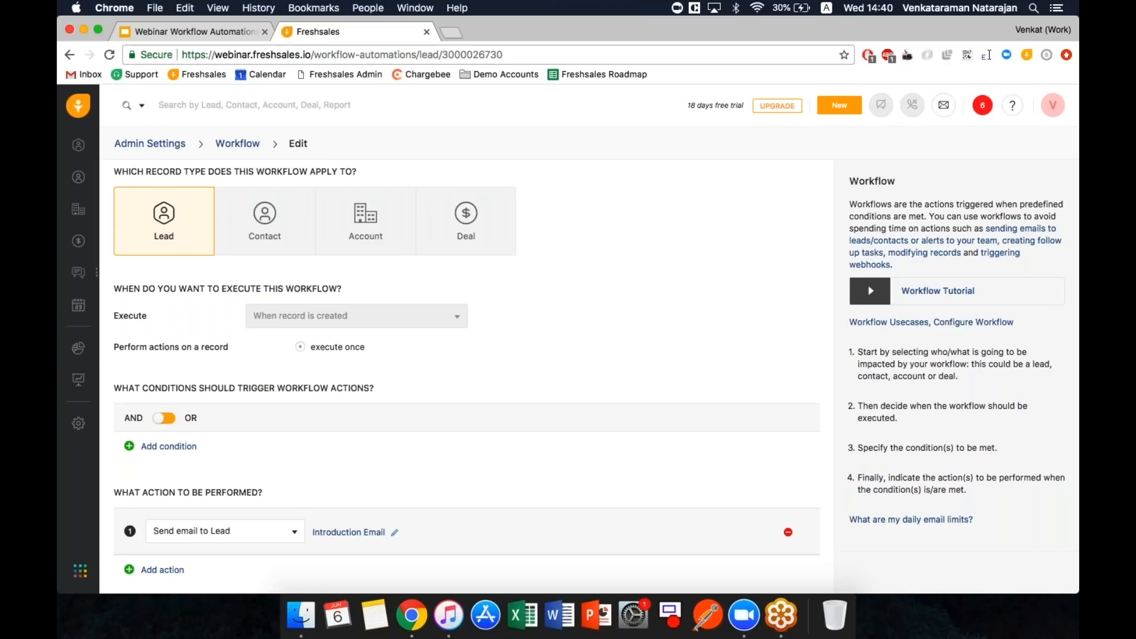
scroll(468, 372, up, 1)
scroll(336, 497, down, 2)
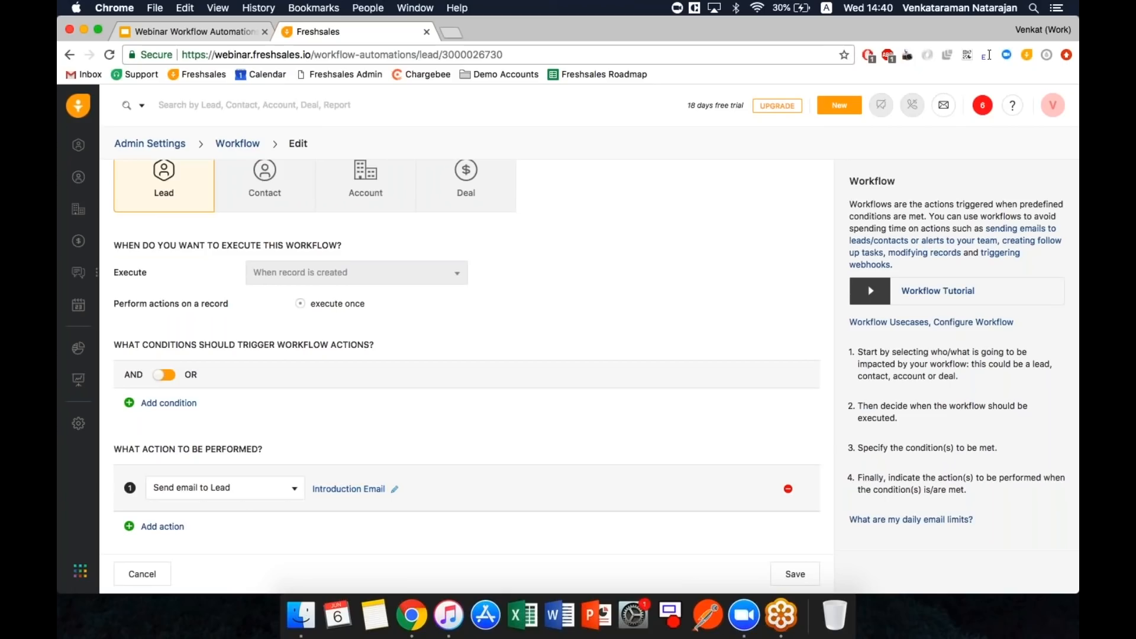
- Keep Send email to Lead as the action and open its Introduction Email settings
click(249, 493)
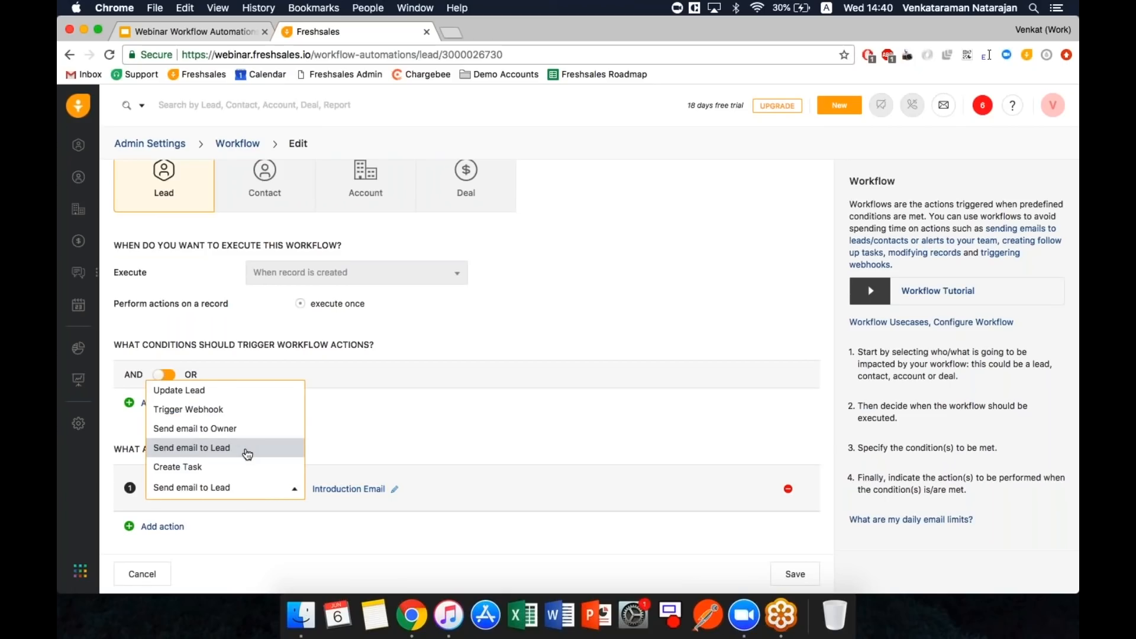
click(247, 451)
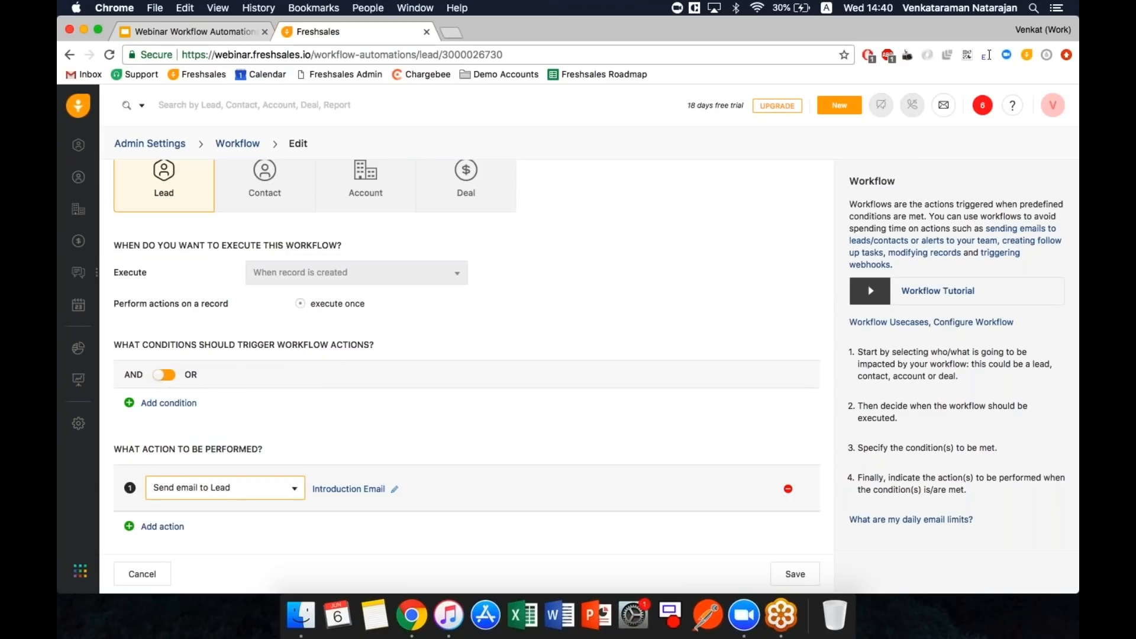
click(338, 493)
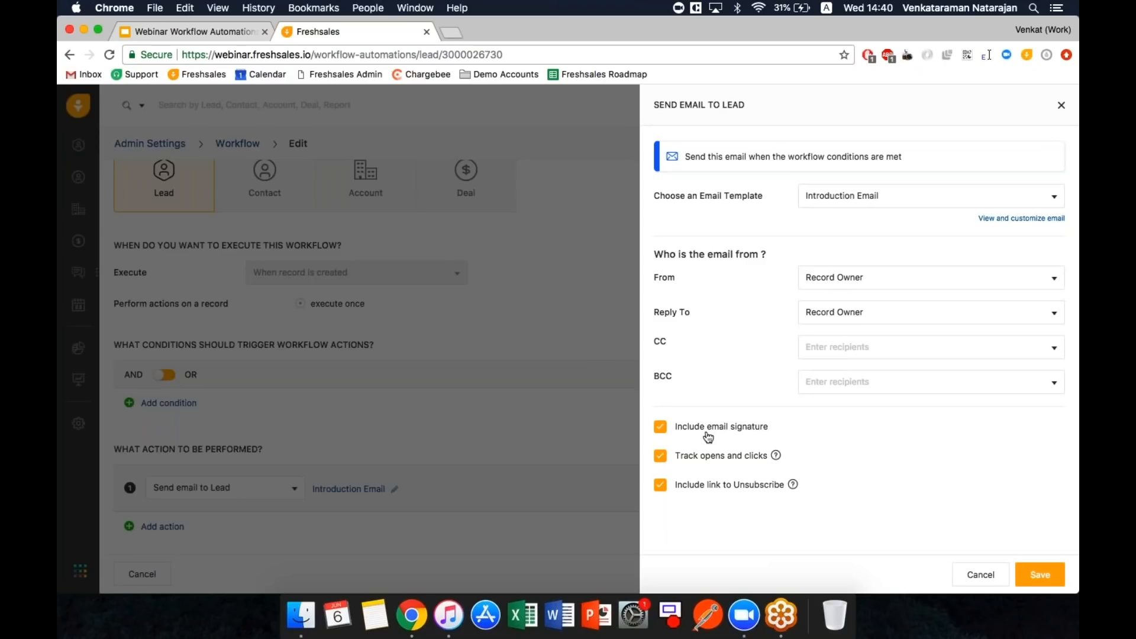
- Close the email action settings and try opening Email Templates in a separate tab, then close it
click(968, 579)
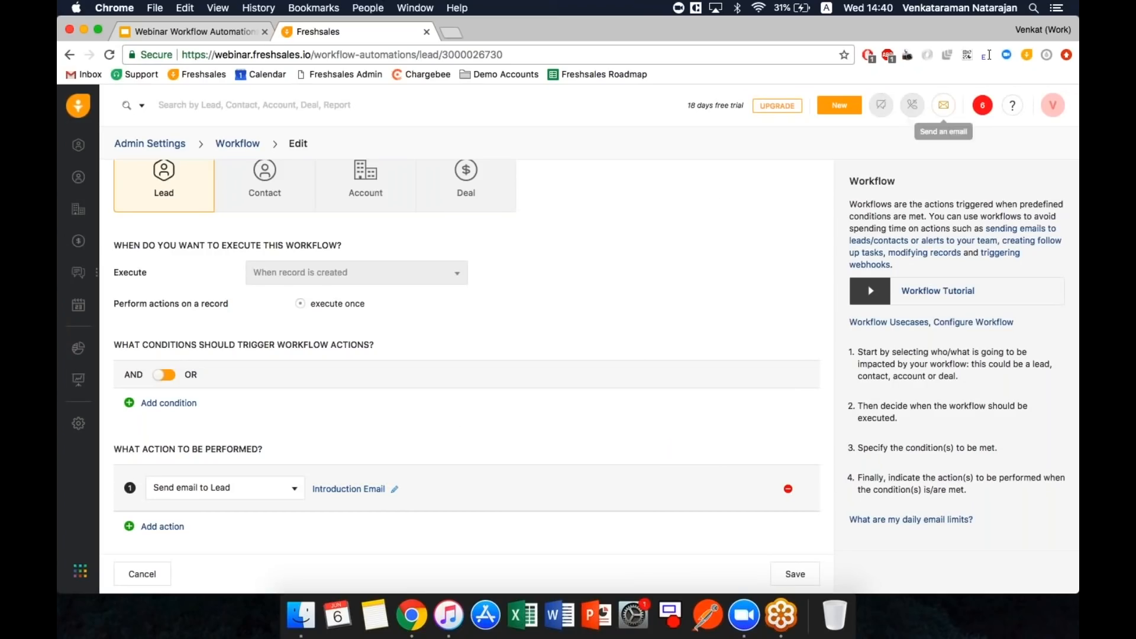
click(1046, 112)
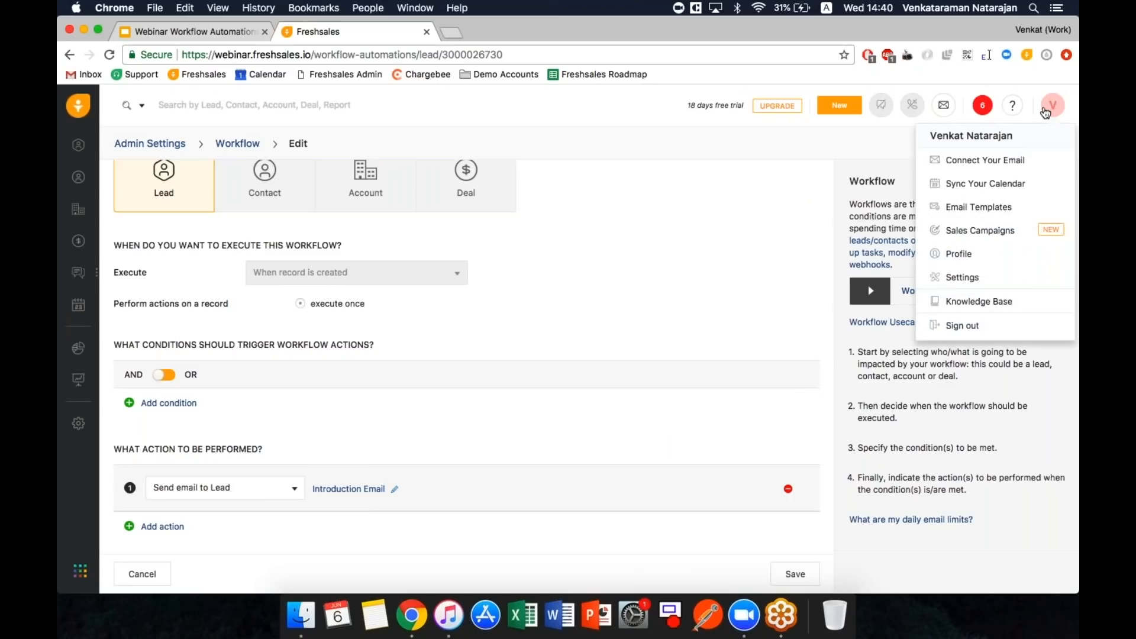
right_click(979, 209)
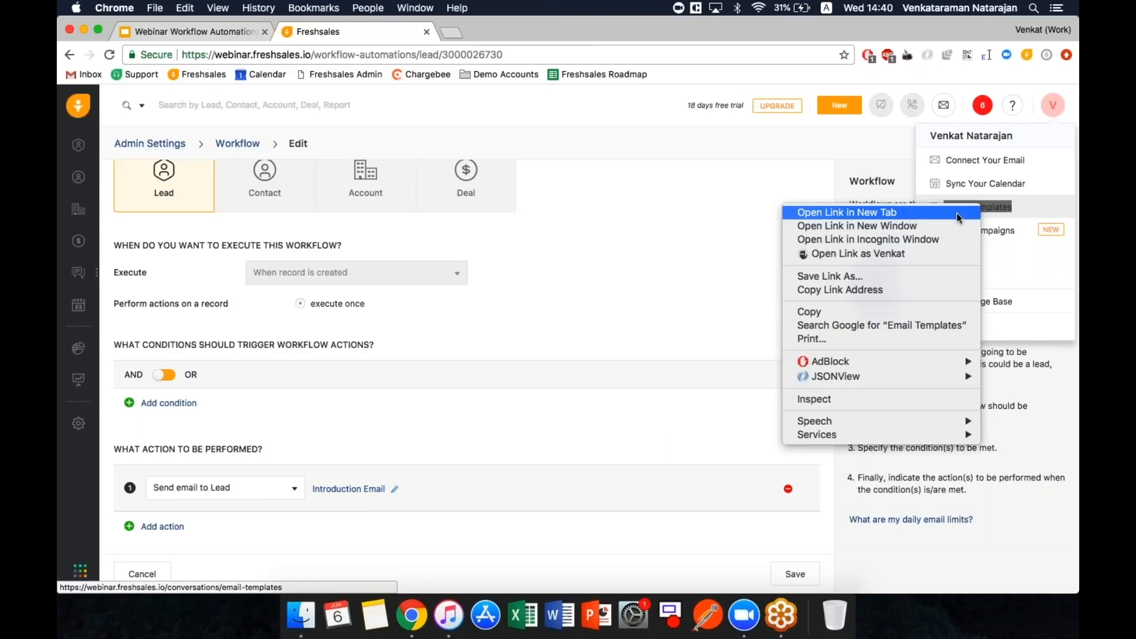
click(956, 212)
click(516, 33)
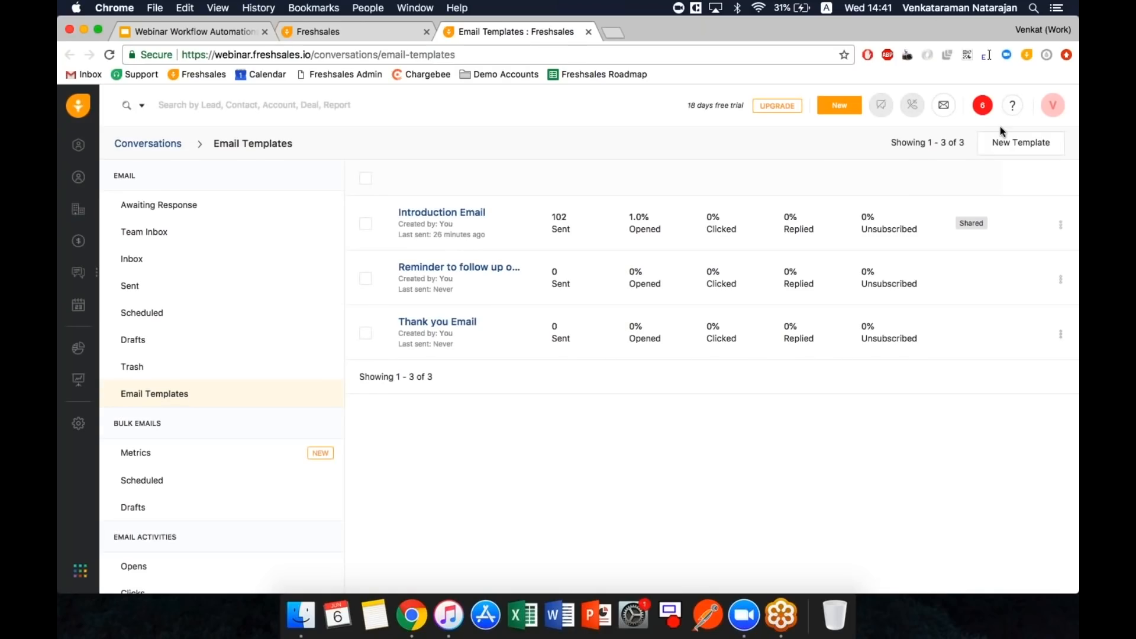
click(1051, 109)
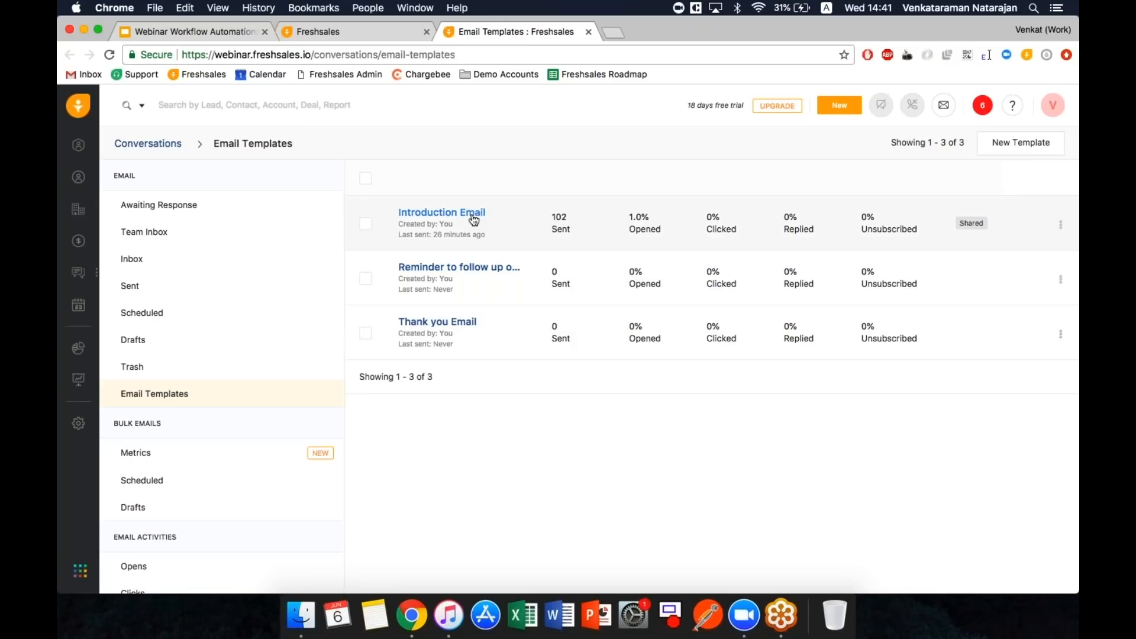
click(588, 31)
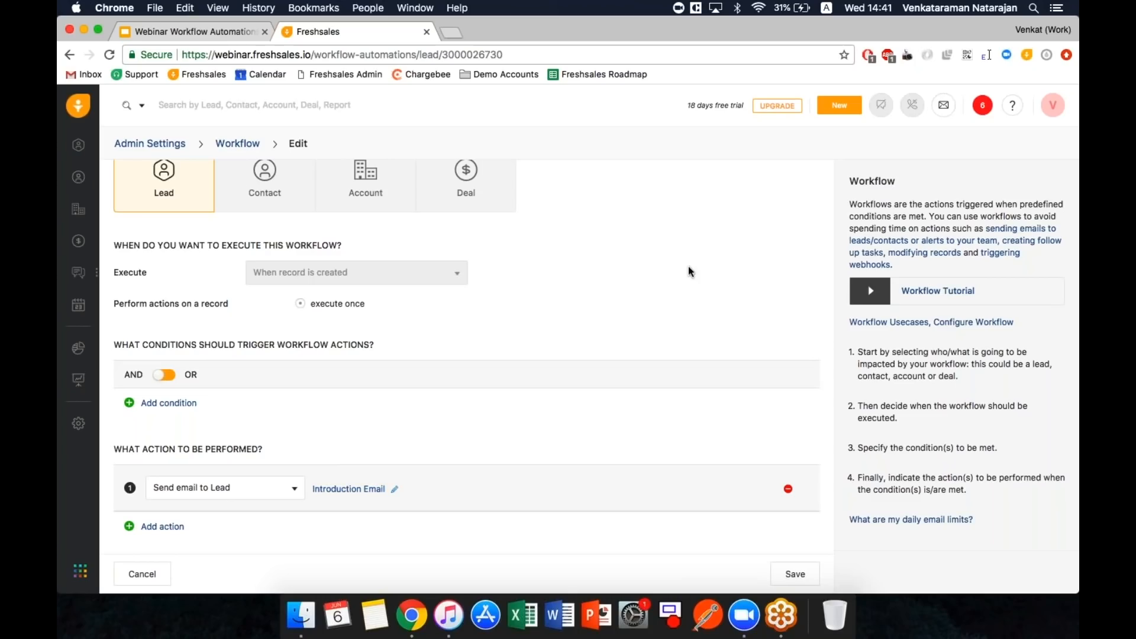
- Review the Introduction Email template unchanged in a new tab, then close the workflow's email action settings
click(369, 493)
click(999, 222)
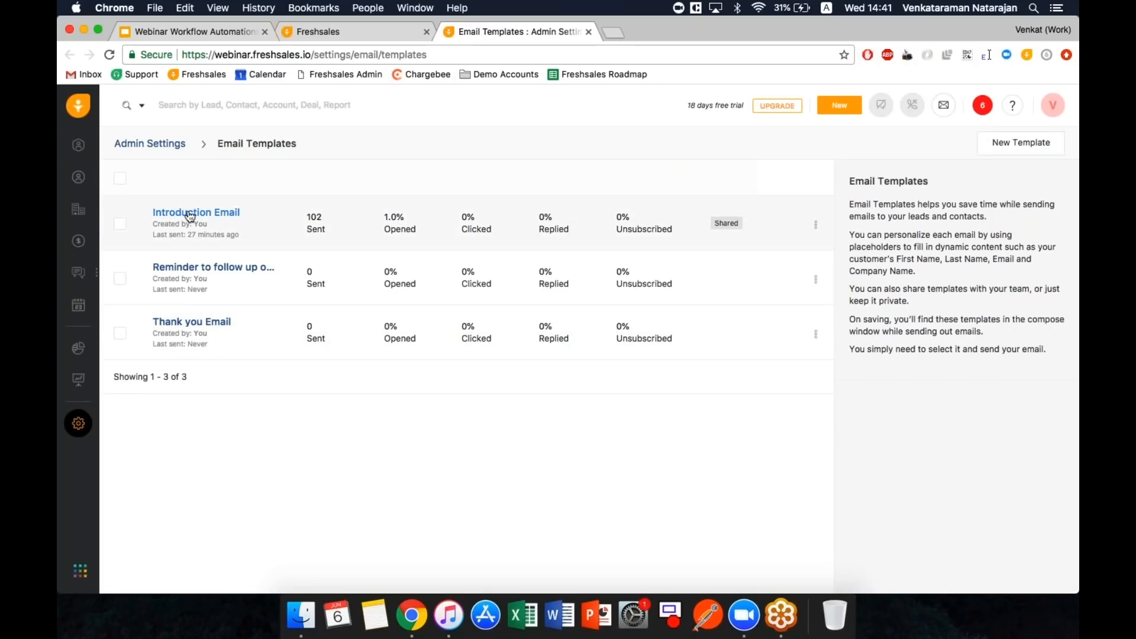
click(189, 213)
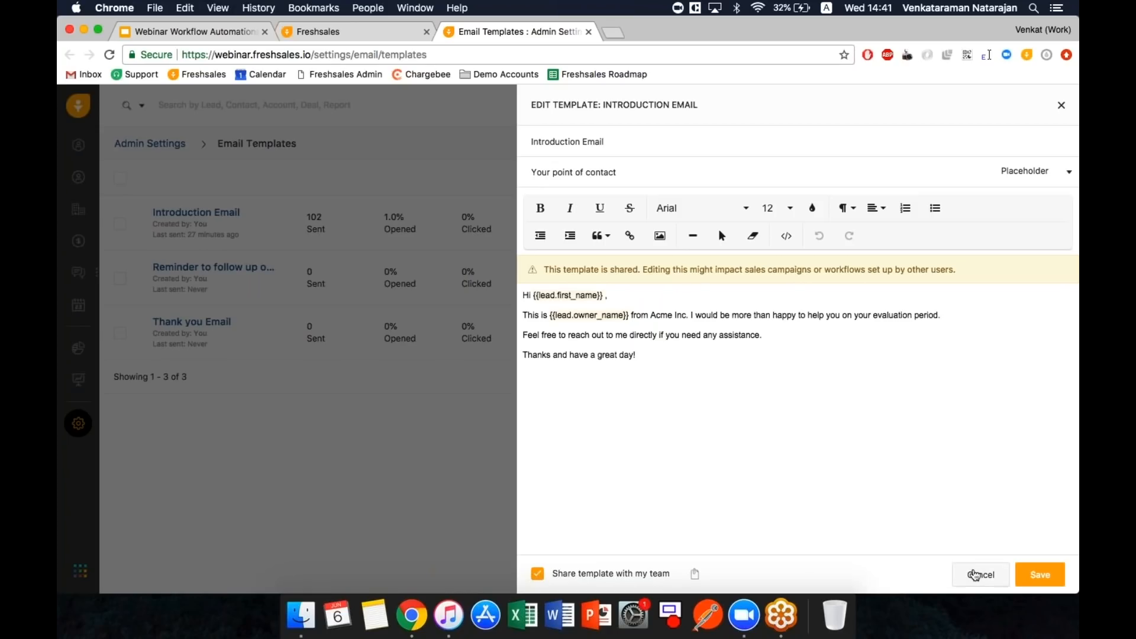
click(974, 574)
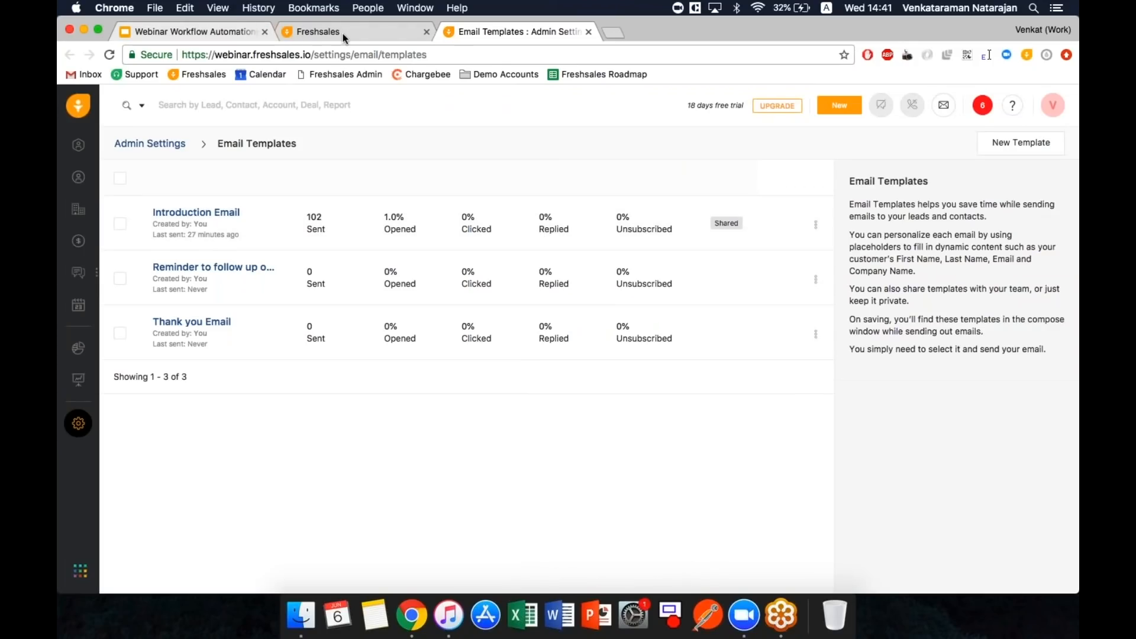
click(343, 33)
click(976, 574)
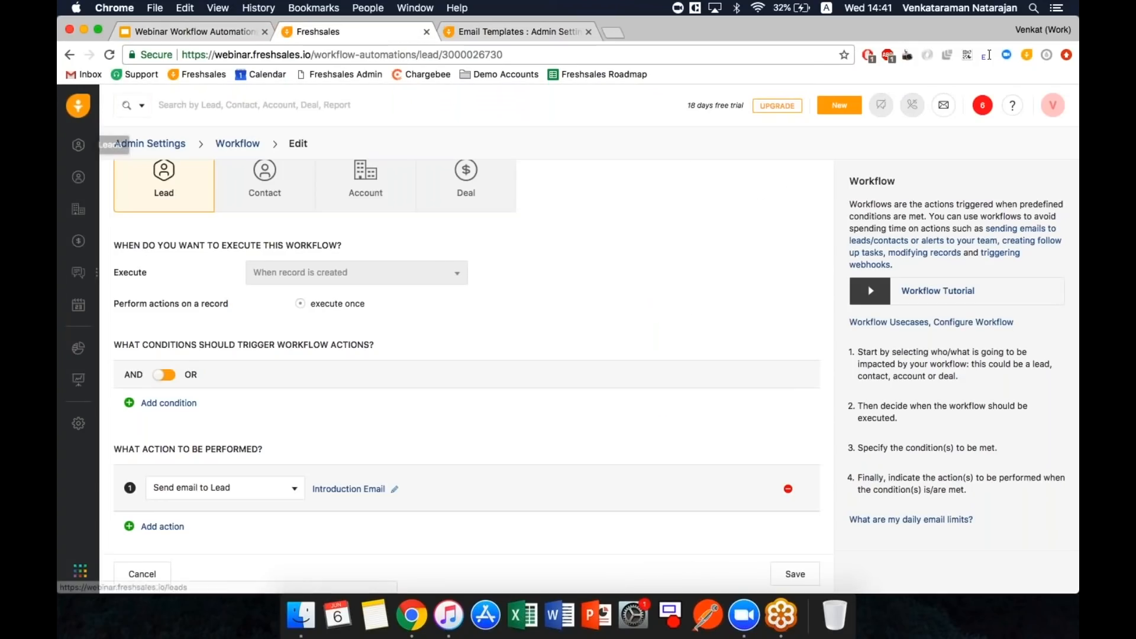
- Start a new lead from the Leads list and enter the test lead's first and last name
click(78, 145)
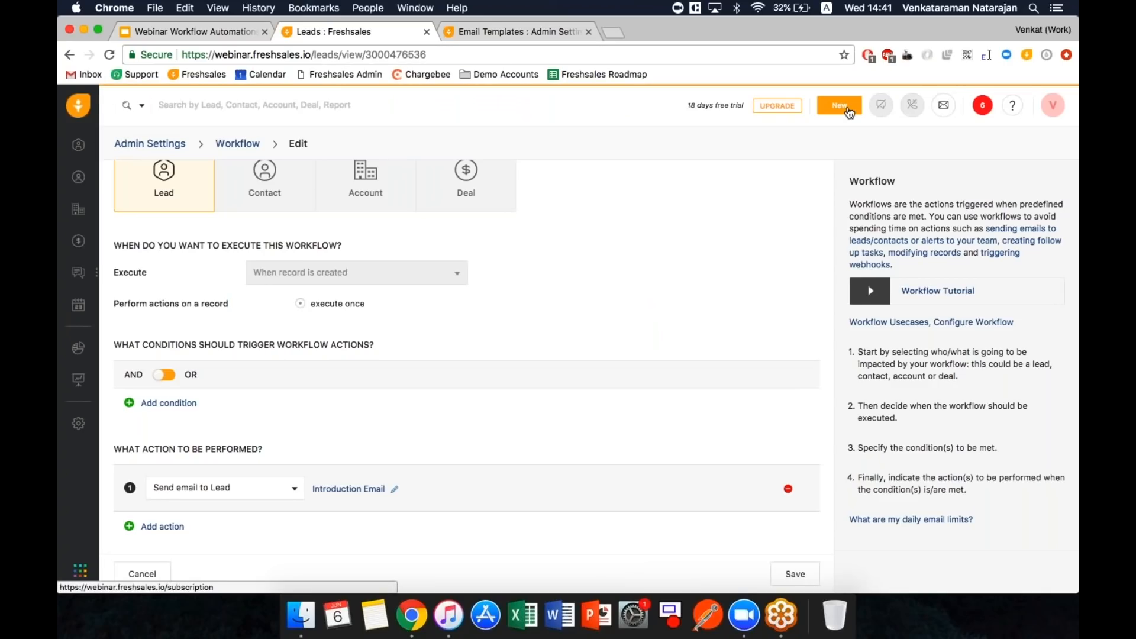
click(847, 108)
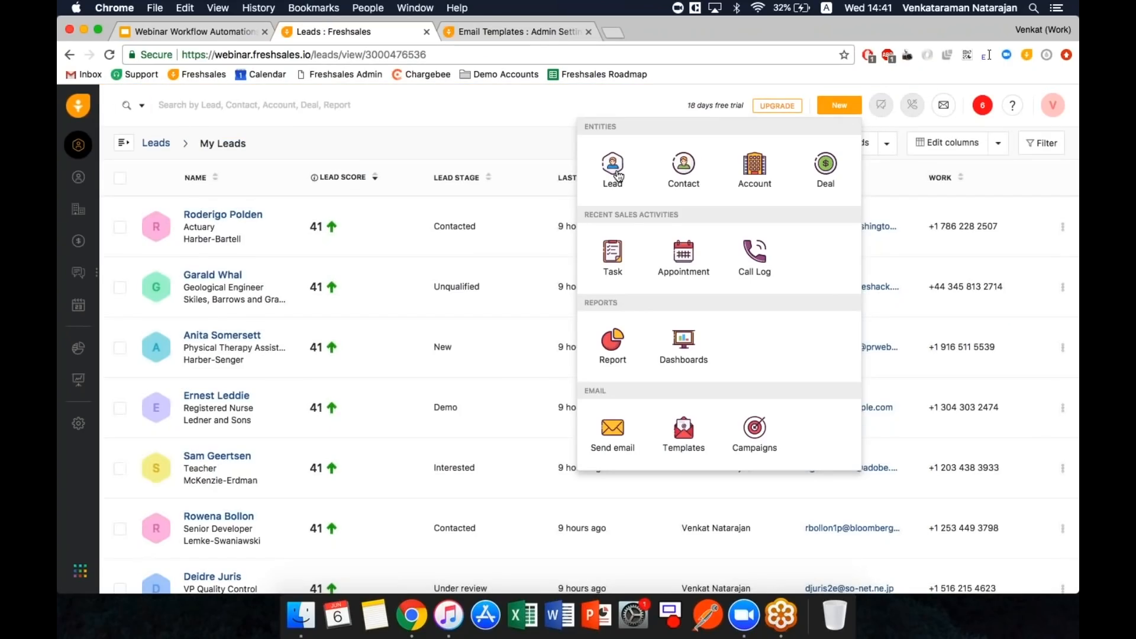
click(618, 176)
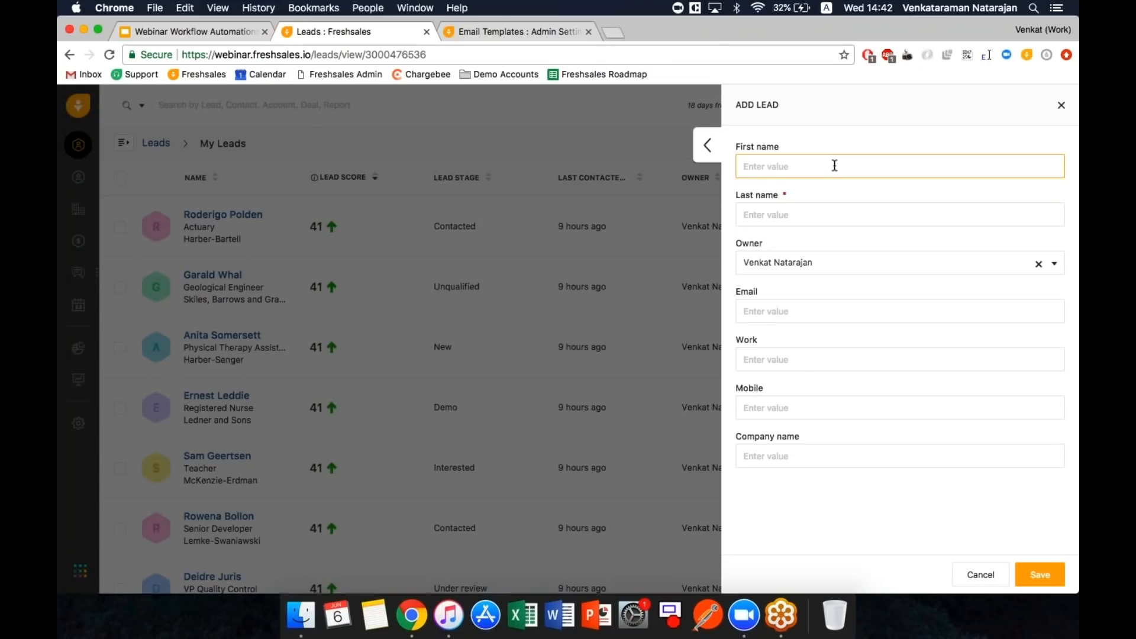
text(john)
key(Tab)
text(Doe)
key(shift+Tab)
text(John)
- Assign the lead to another team member, enter its e-mail address, and save it
key(Tab)
key(Tab)
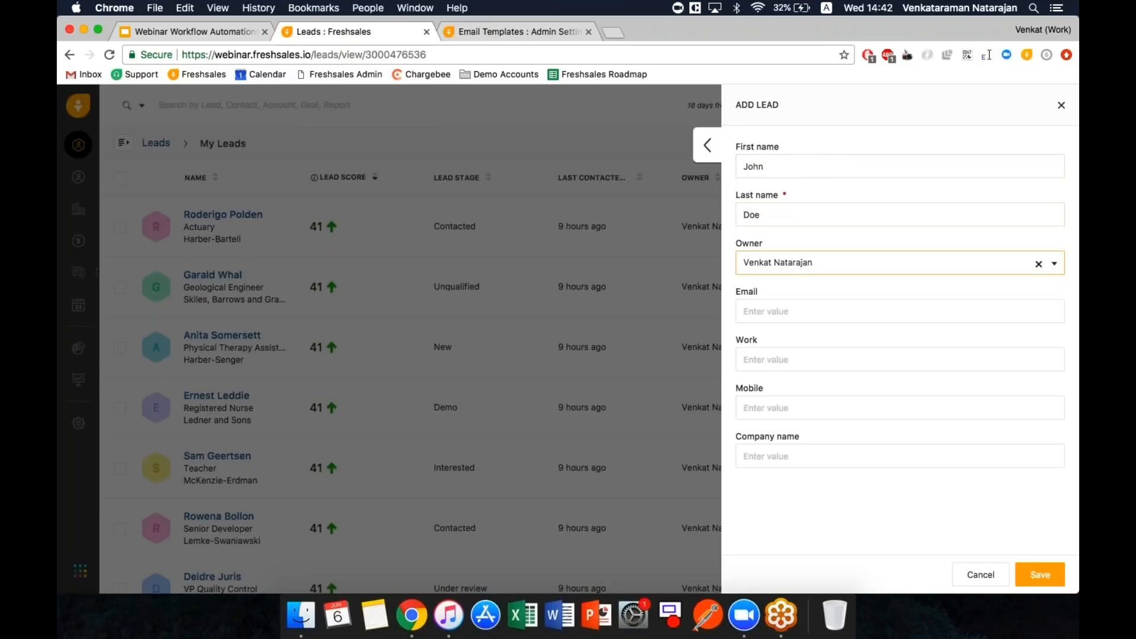
key(Down)
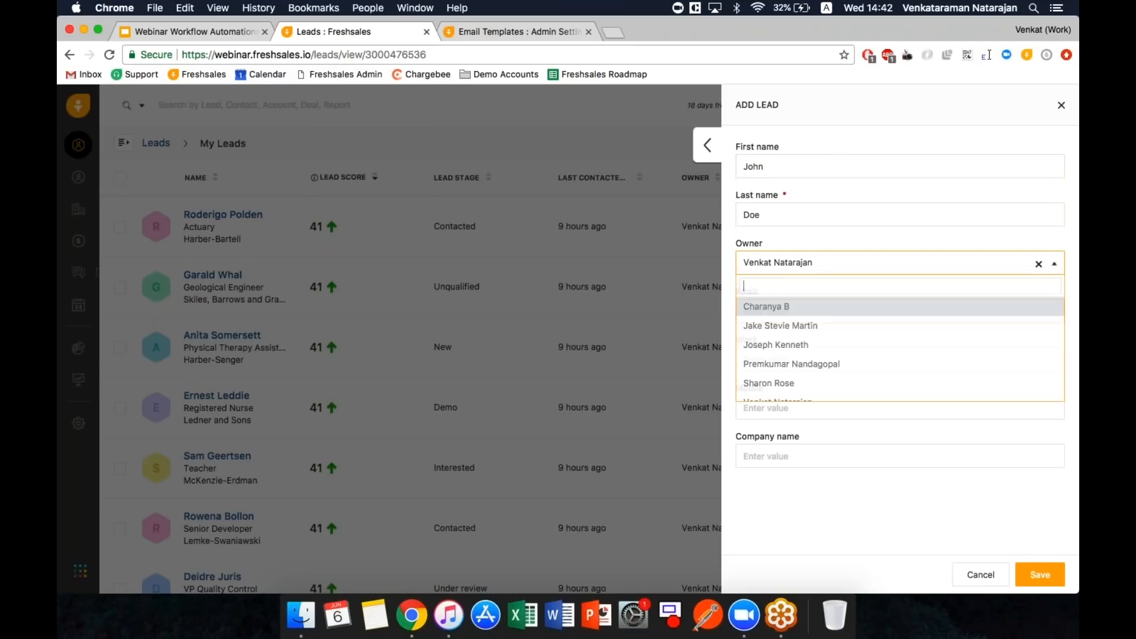
click(788, 348)
click(784, 304)
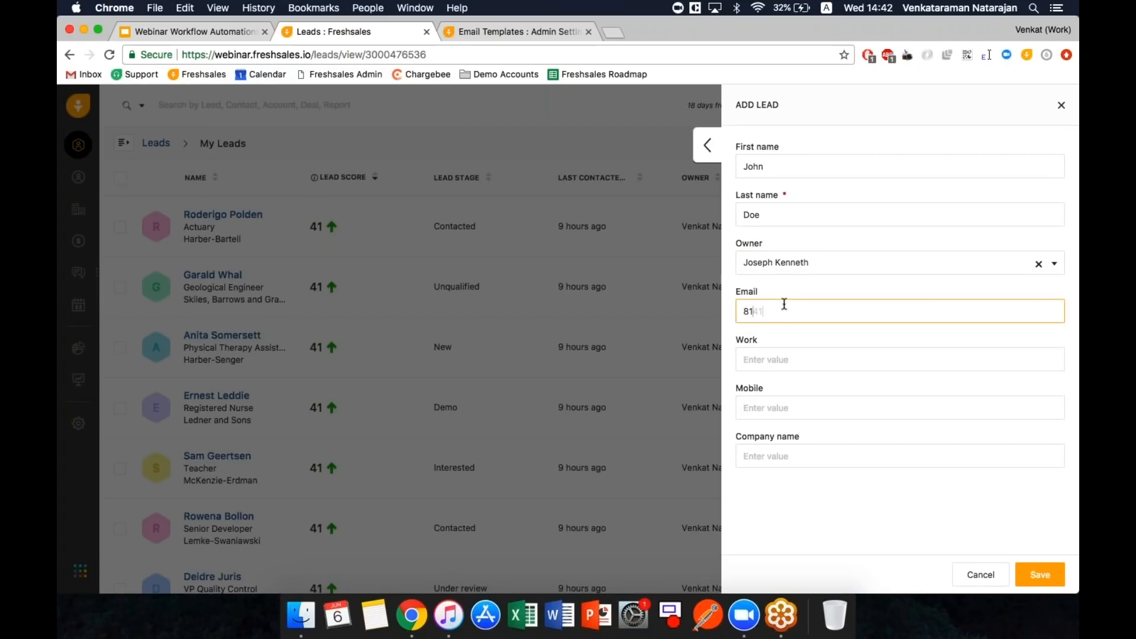
click(1035, 574)
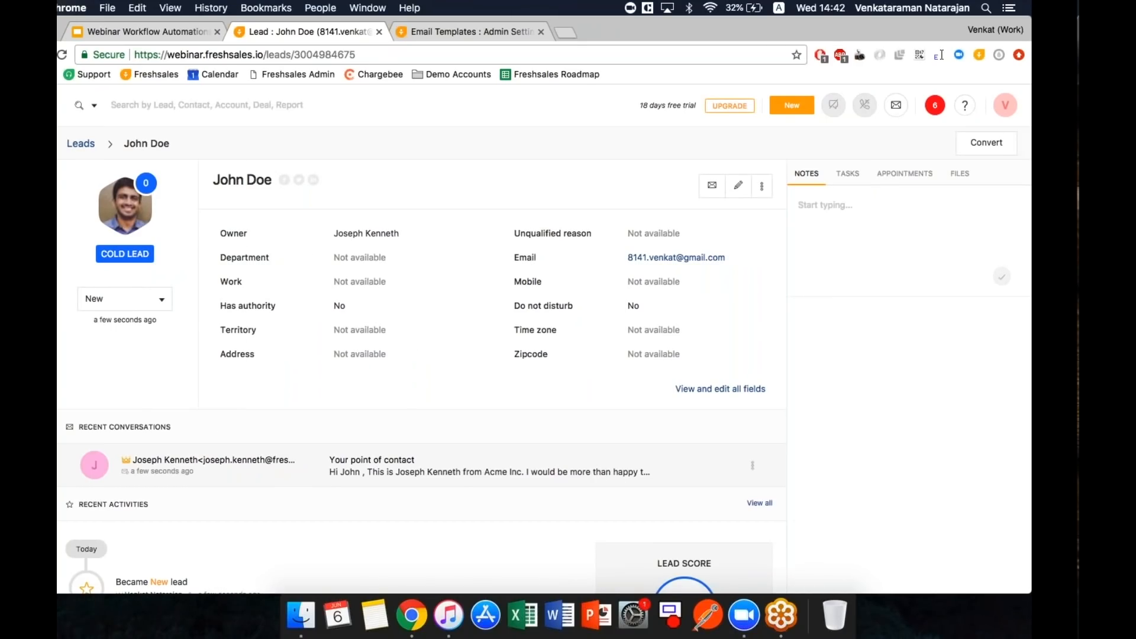
- In Gmail's Primary inbox, open the 'Your point of contact' introduction email
key(ctrl+Right)
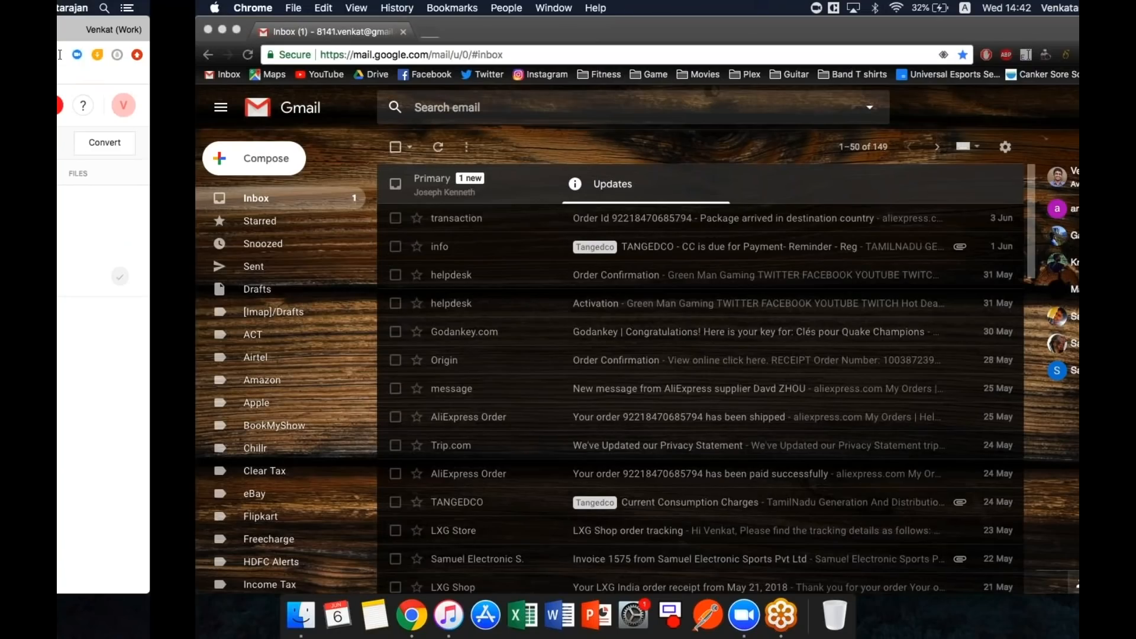
click(346, 179)
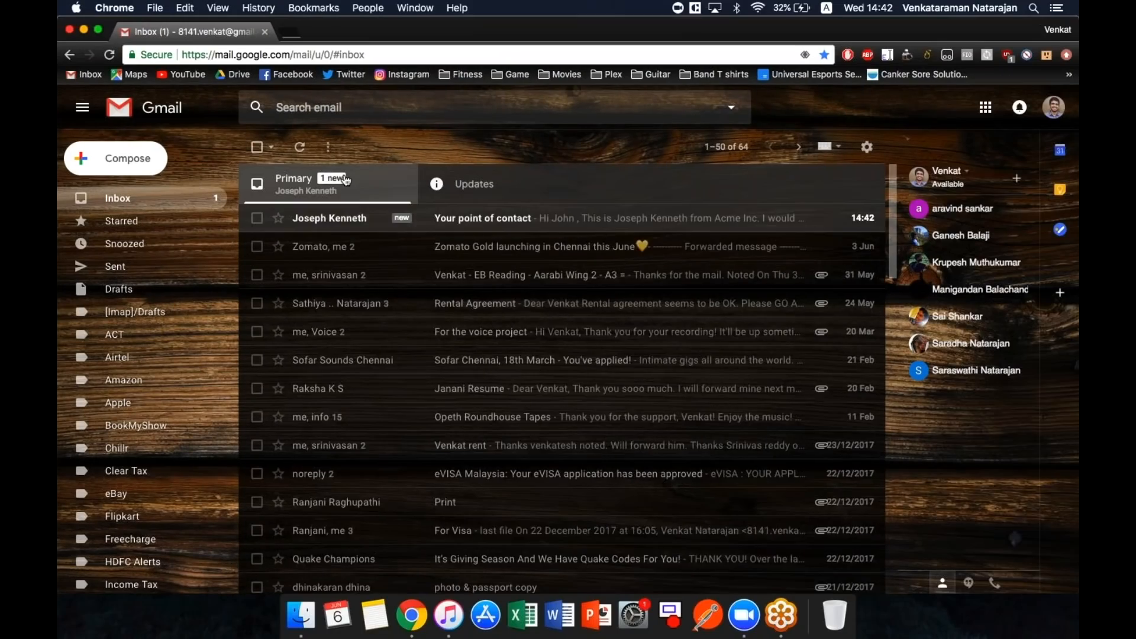
click(349, 217)
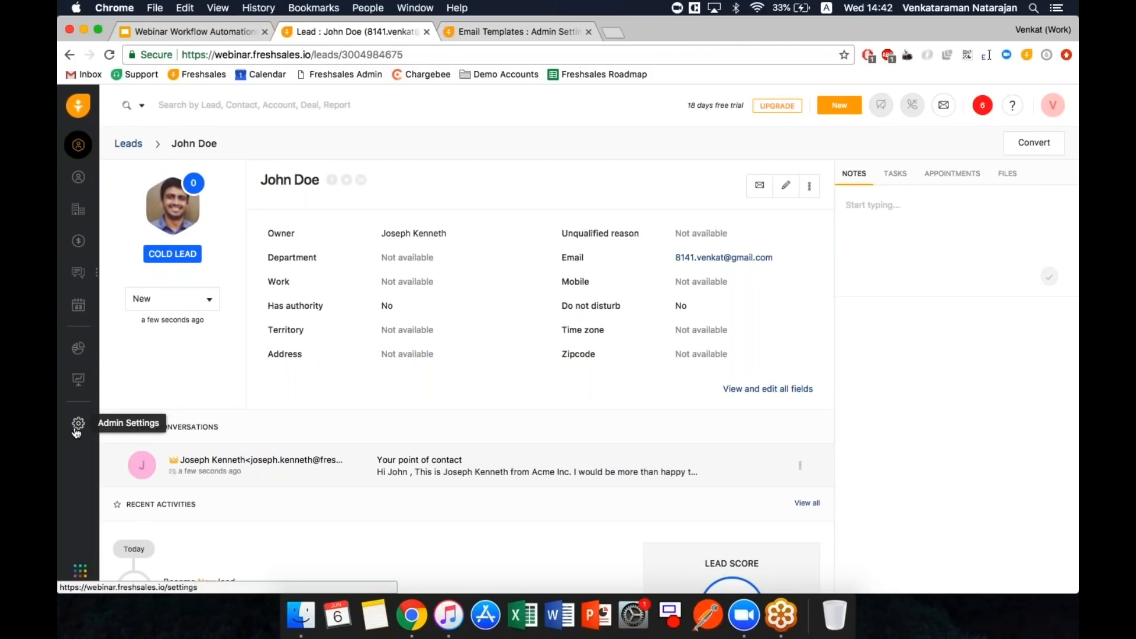
- Close the Email Templates tab and present the webinar deck, advancing to slide 7
click(214, 36)
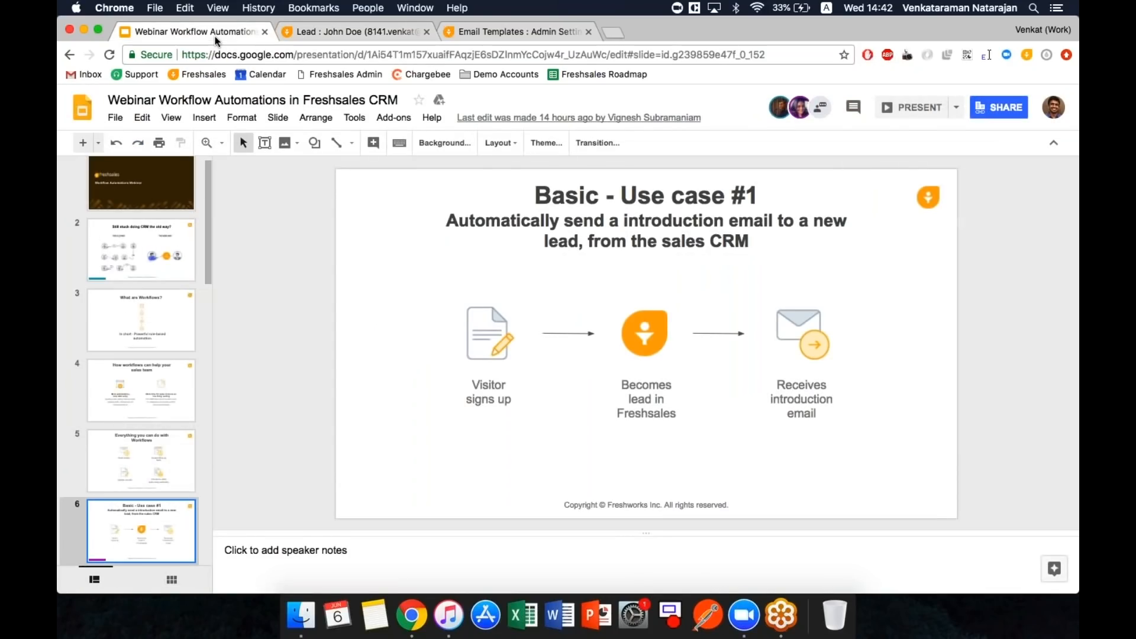
click(588, 31)
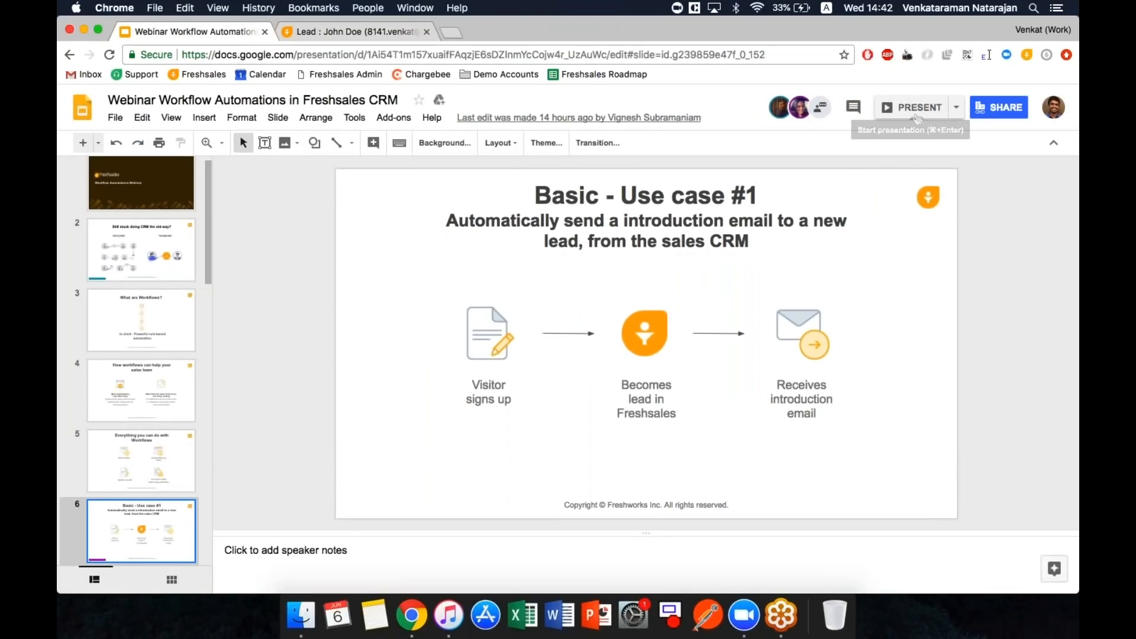
click(916, 117)
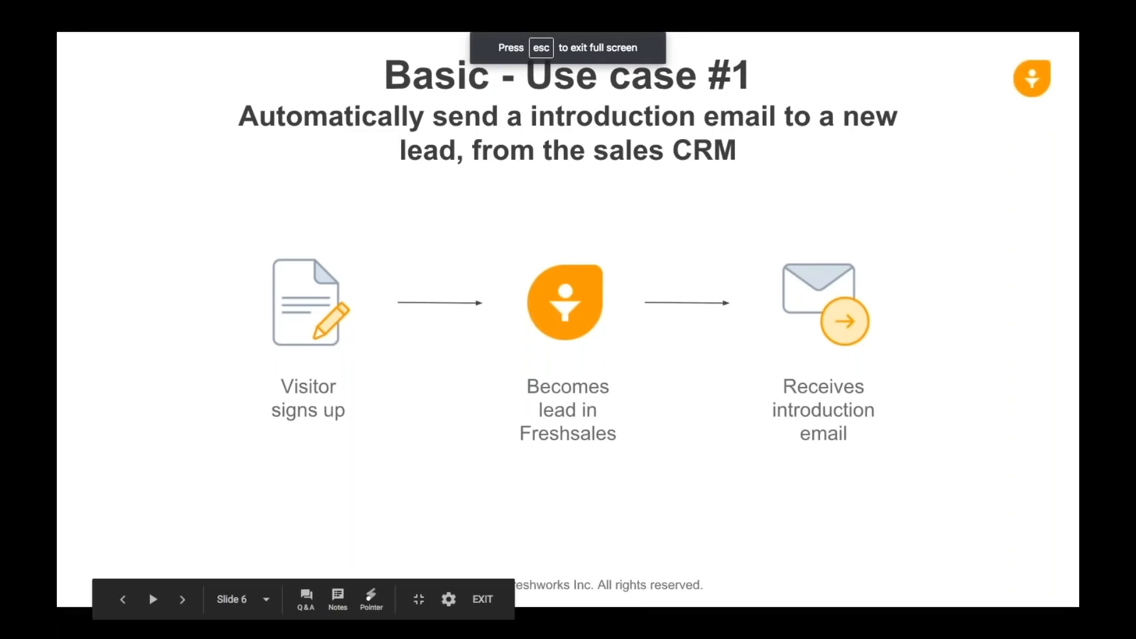
key(Right)
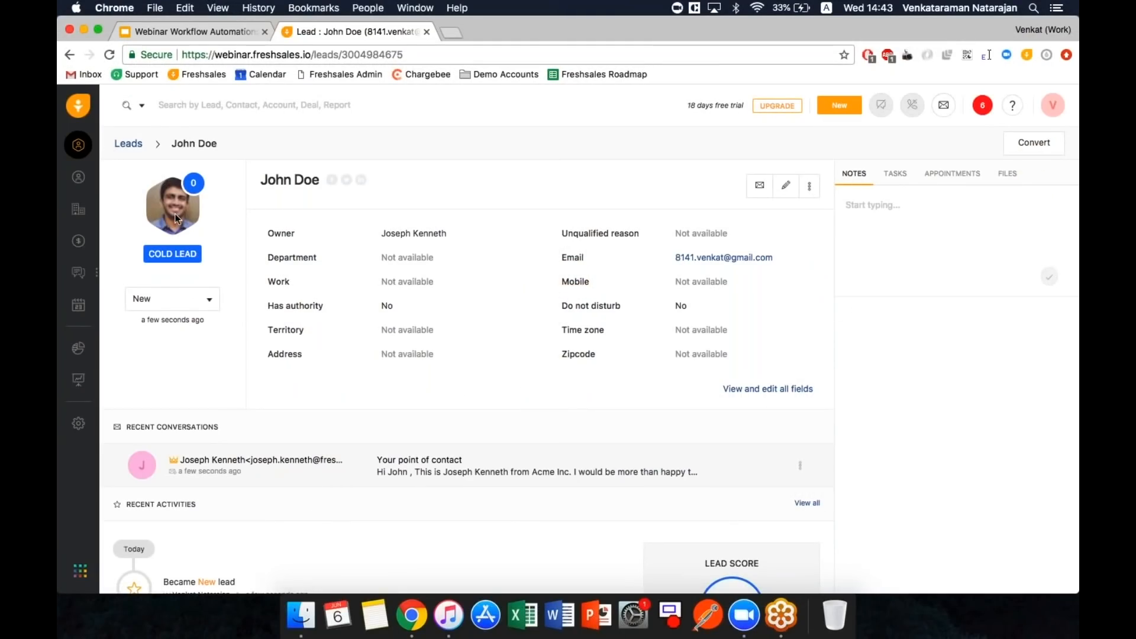
- Check the lead status dropdown without changing it from New, then go to Admin Settings > Workflow
click(167, 304)
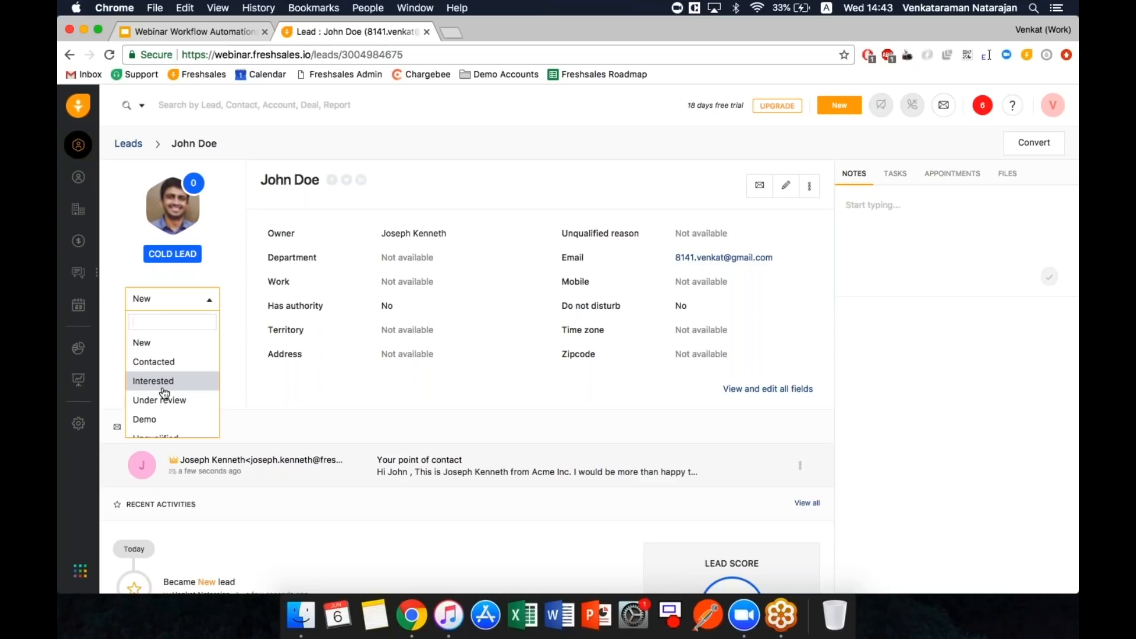
click(308, 408)
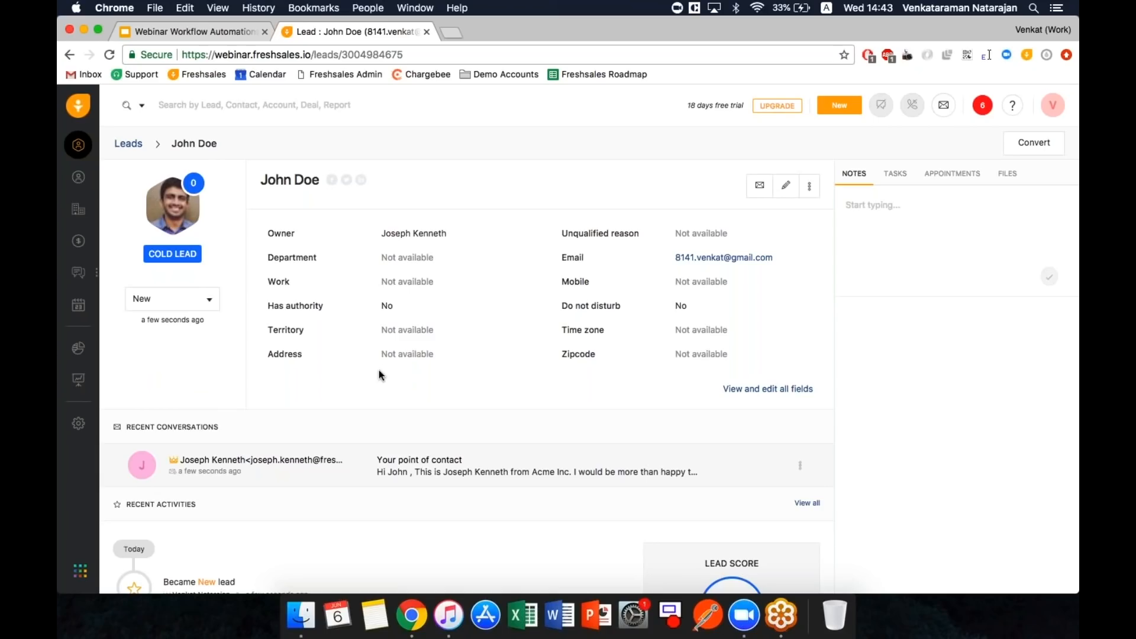
click(184, 301)
click(75, 425)
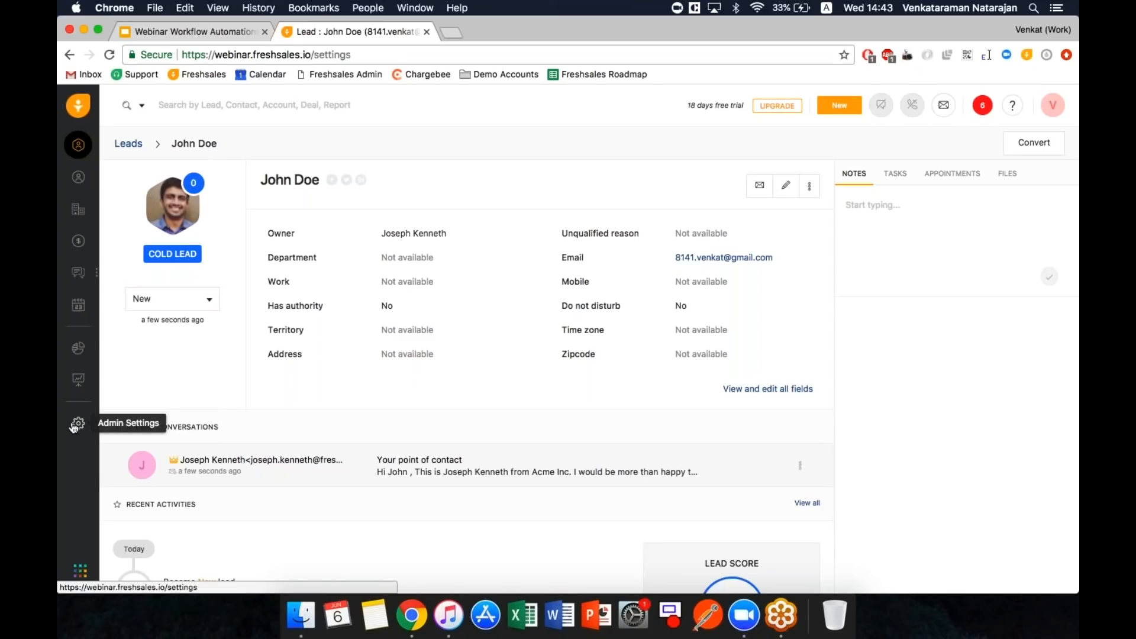
click(299, 486)
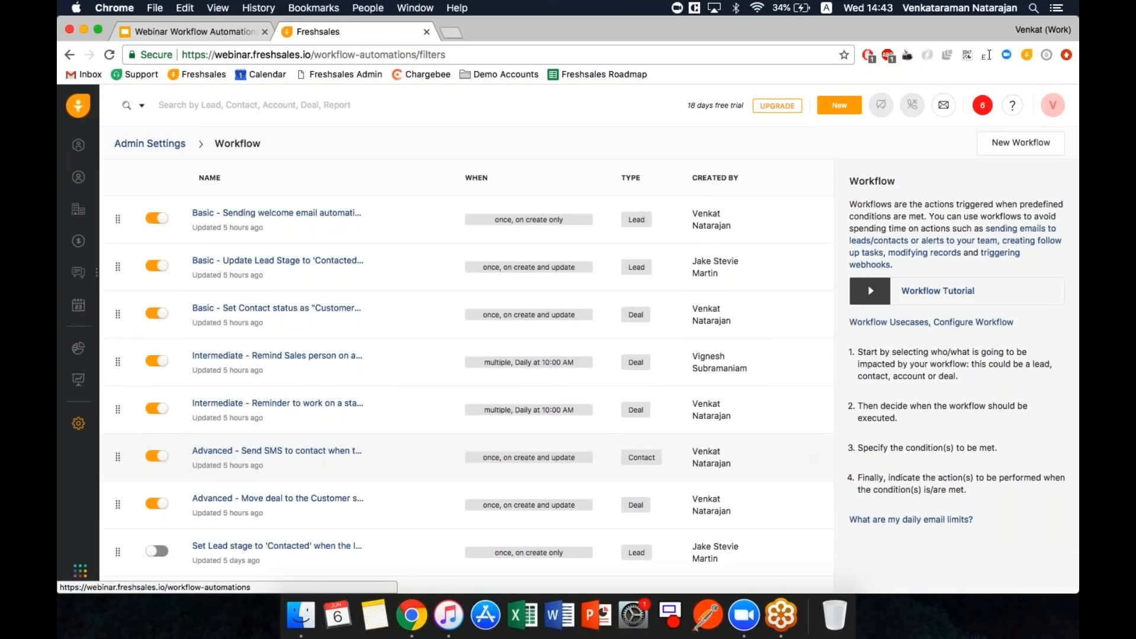
- Review 'Basic - Update Lead Stage' conditions (Replied, stage New) and its Contacted action, discarding an empty third condition
click(273, 262)
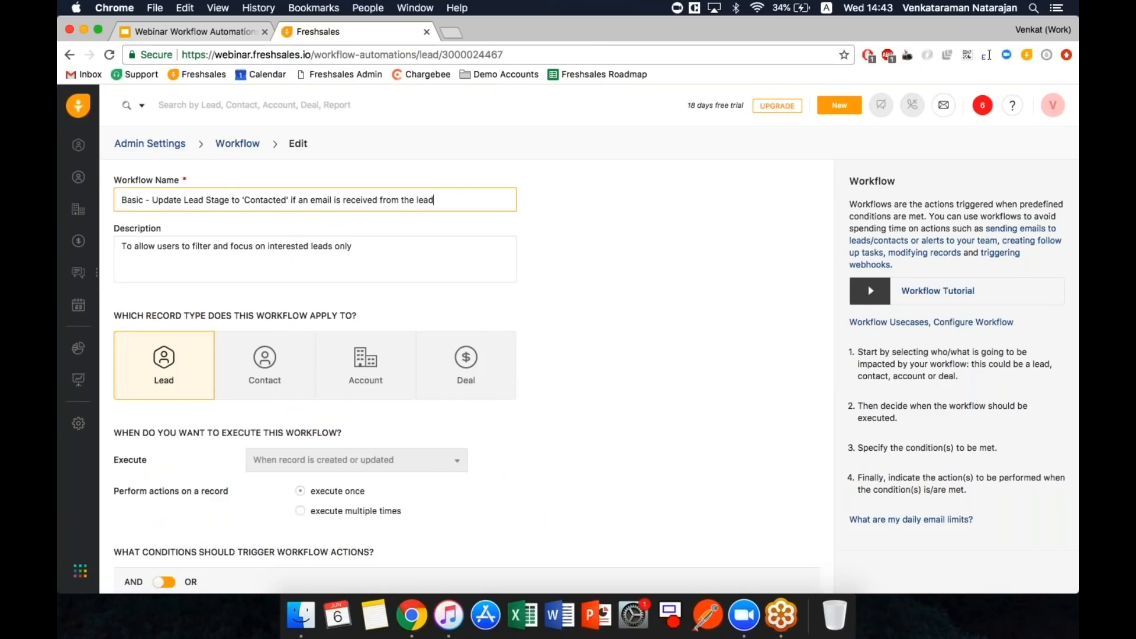
scroll(336, 365, down, 5)
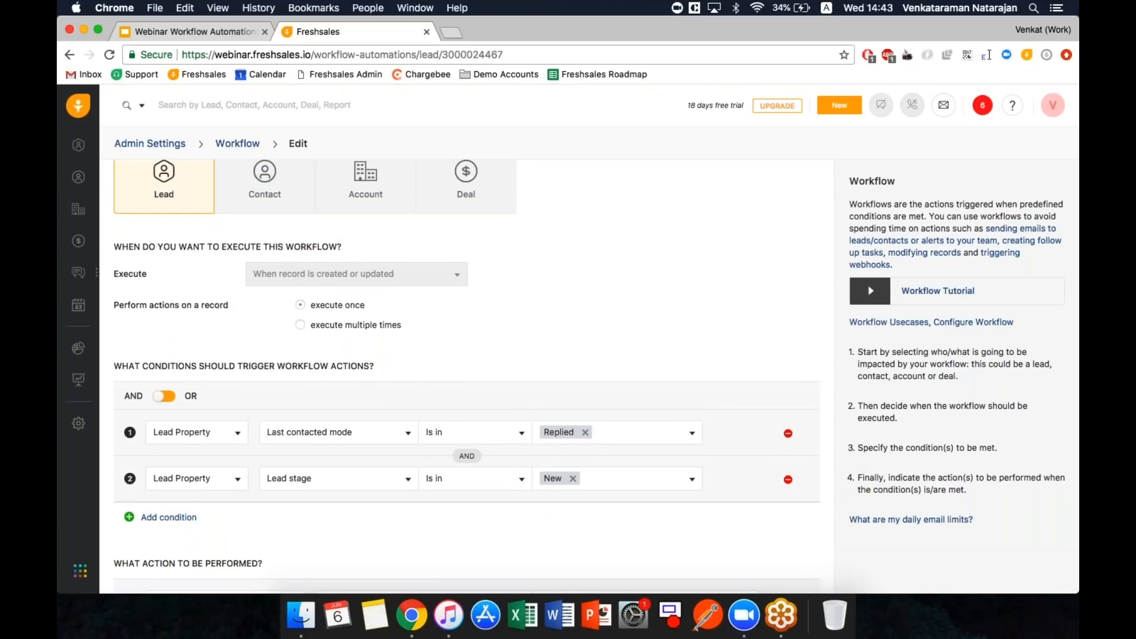
scroll(468, 436, down, 2)
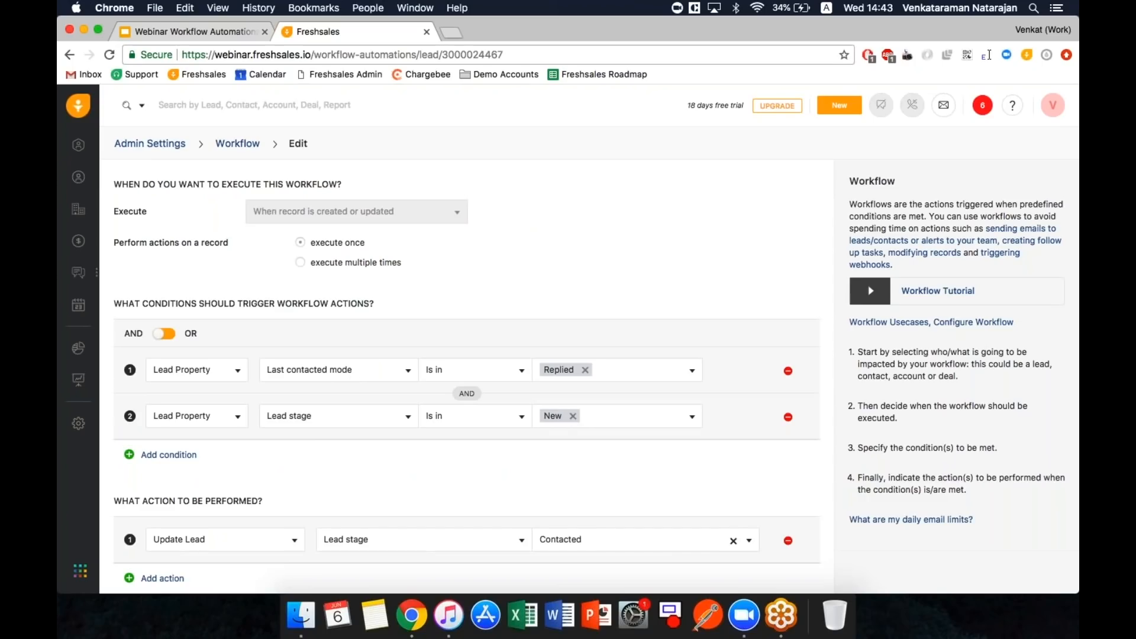
click(168, 454)
scroll(374, 401, down, 5)
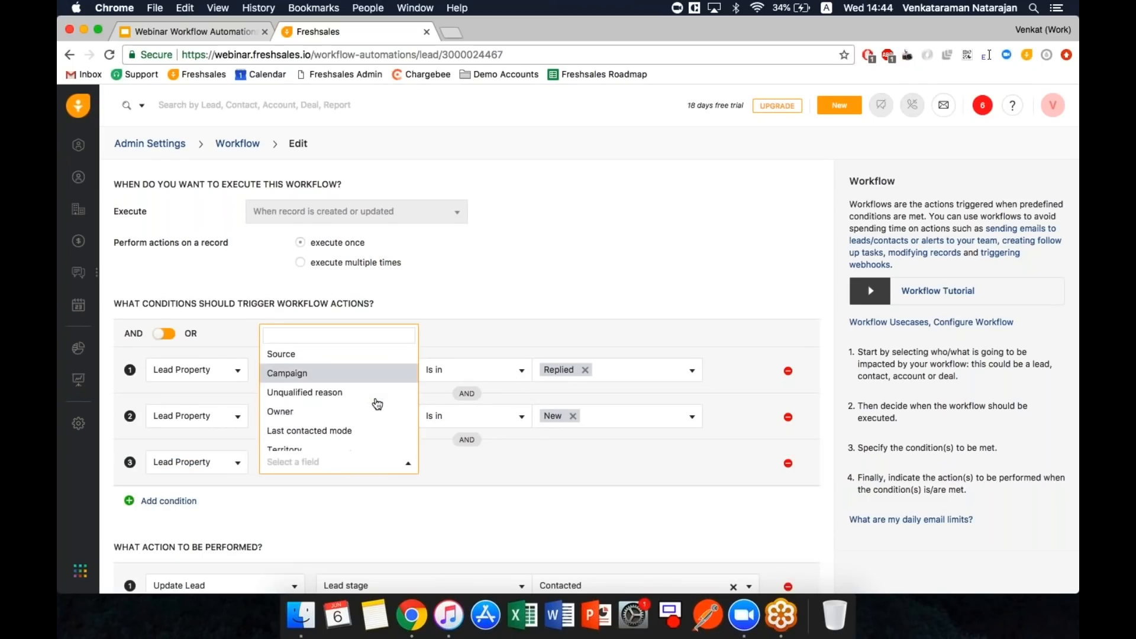
scroll(376, 403, down, 5)
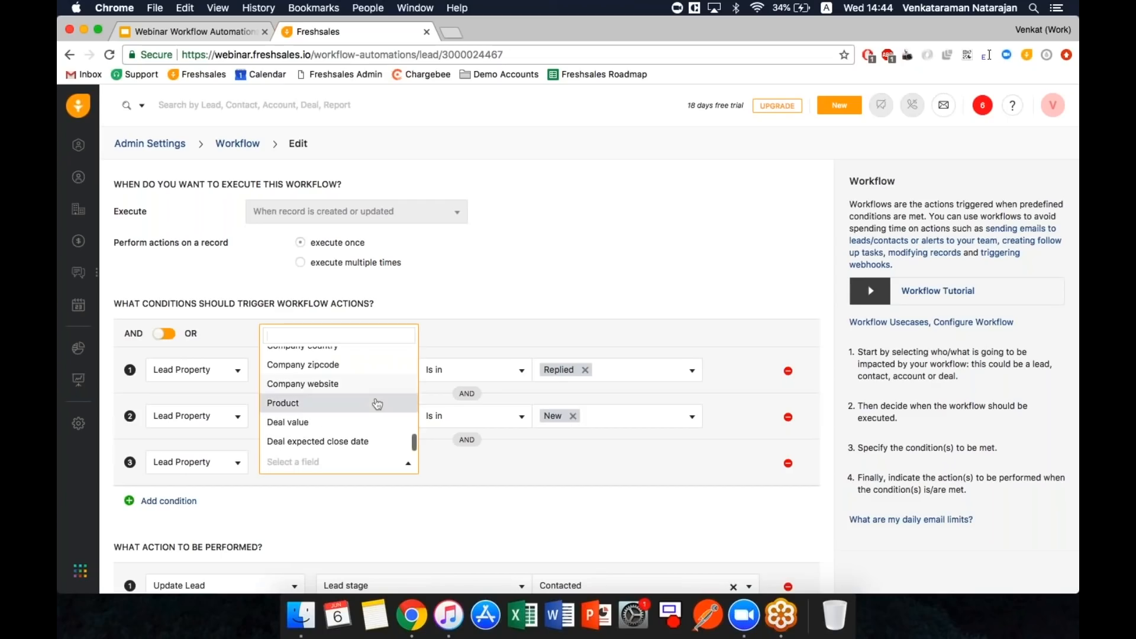
click(507, 301)
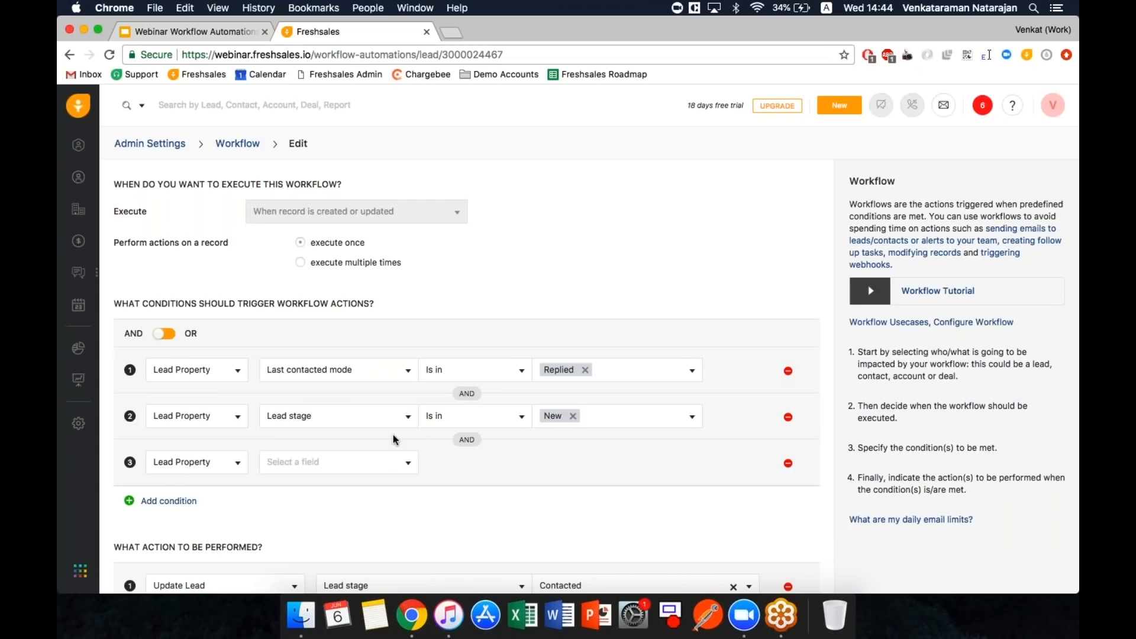
click(788, 463)
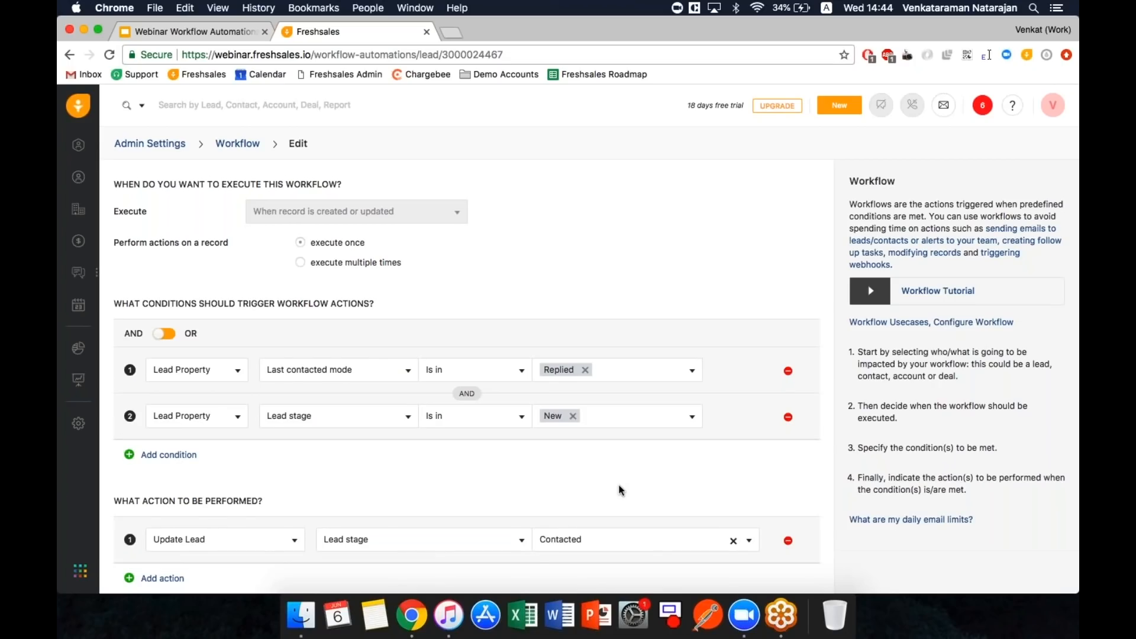
scroll(619, 486, down, 2)
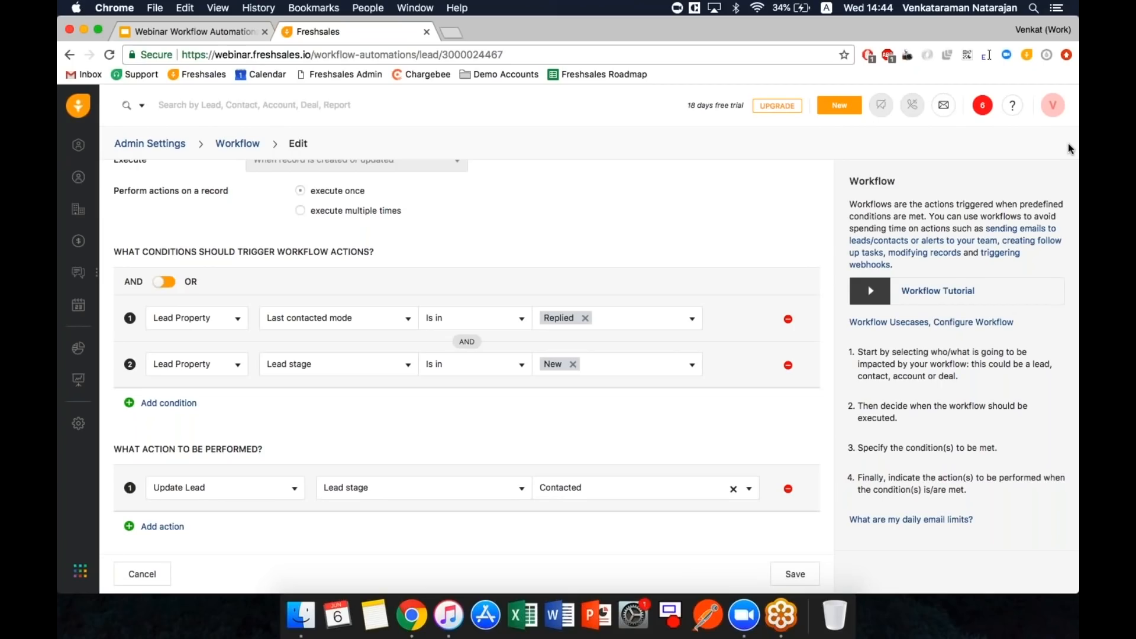
- Search the leads for the test lead's e-mail, confirm its introduction email shows Opened, and return to the record
click(76, 149)
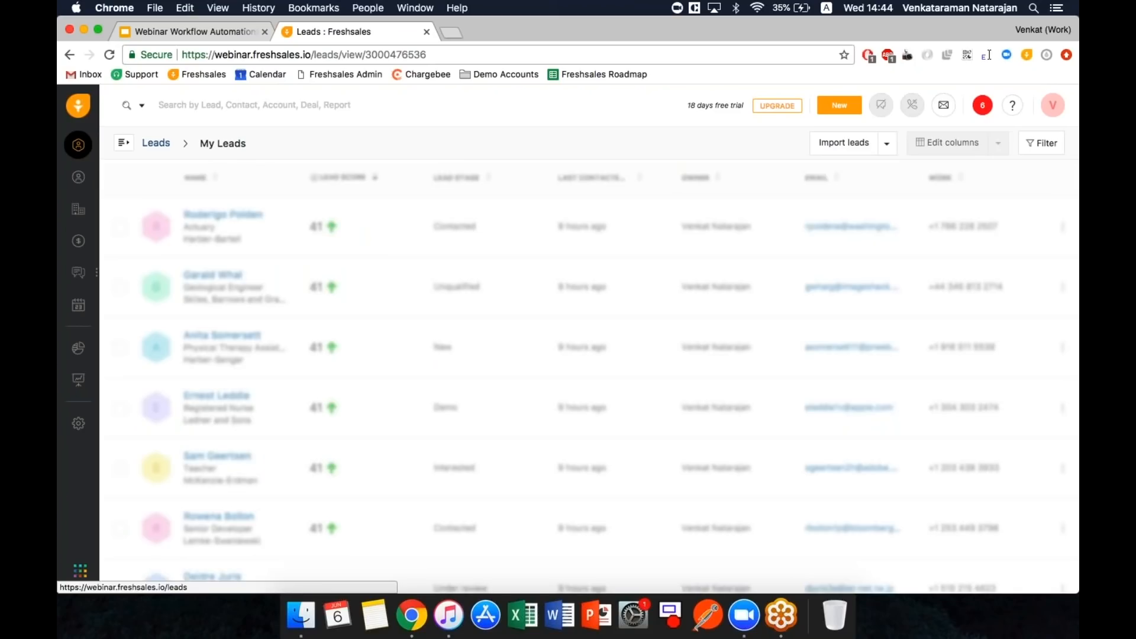
click(254, 105)
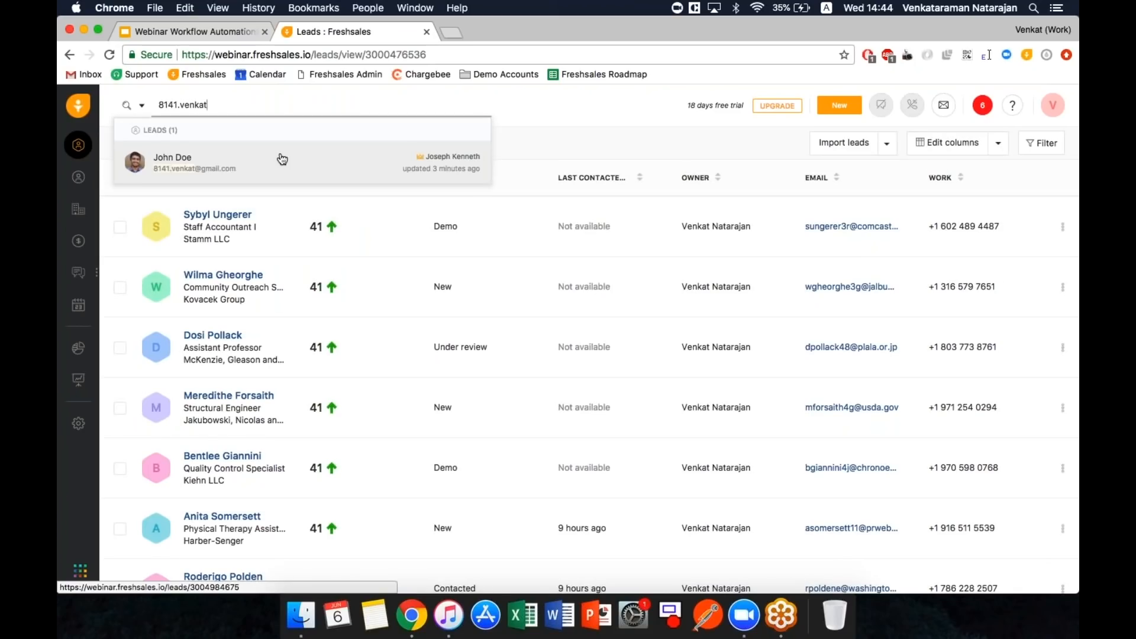
click(282, 158)
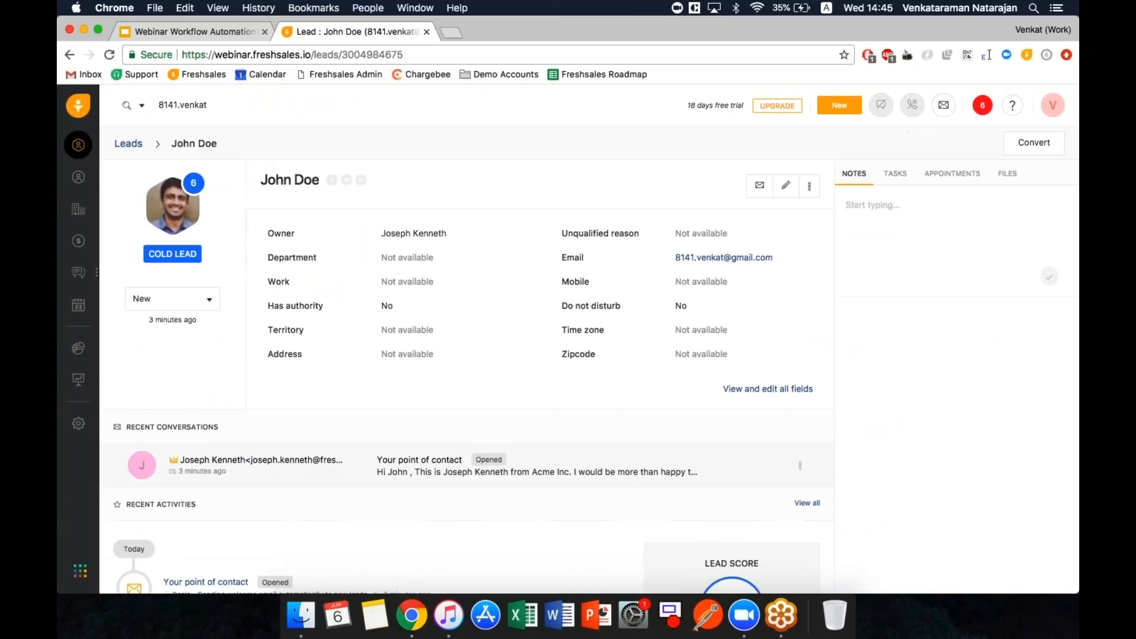
click(442, 464)
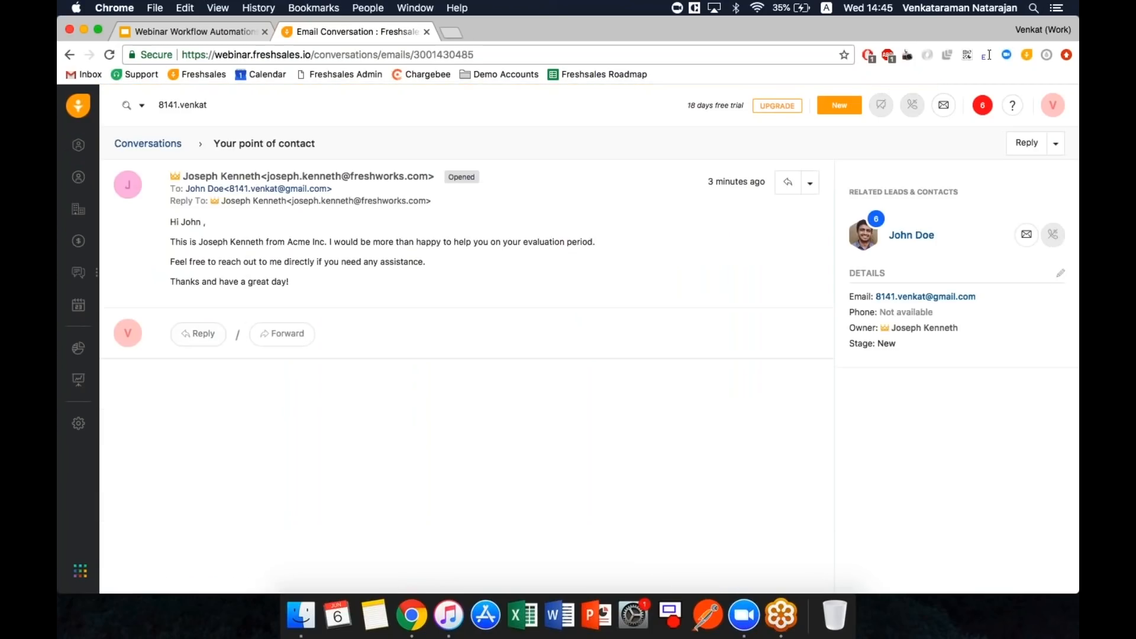
click(926, 236)
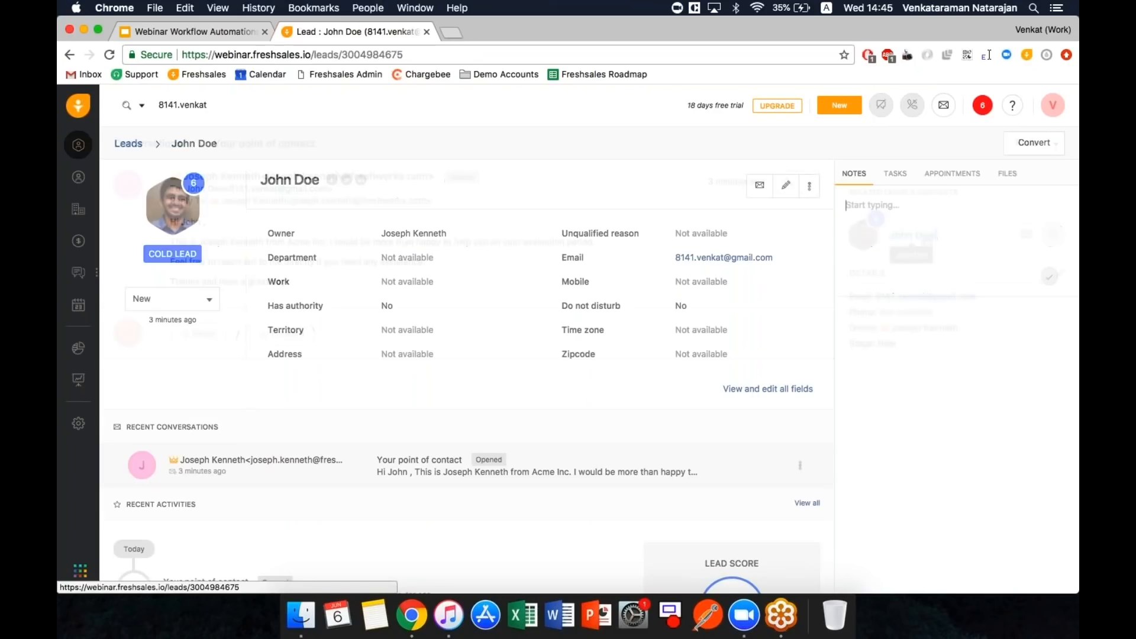
click(205, 303)
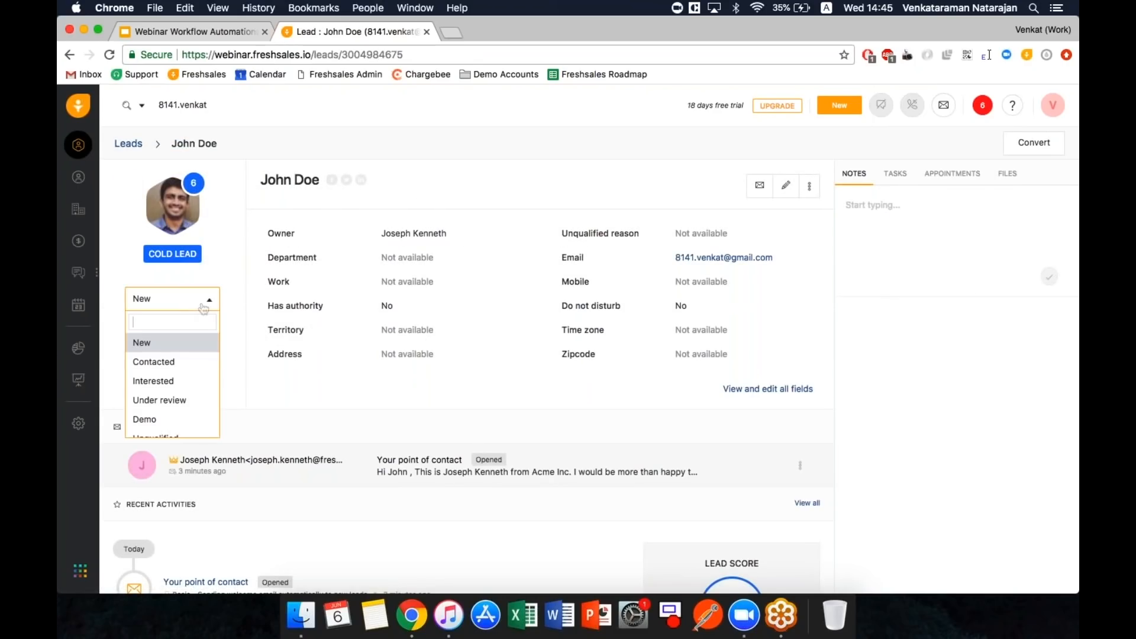
- Close the status dropdown and reload the lead page until its status shows Contacted
click(168, 363)
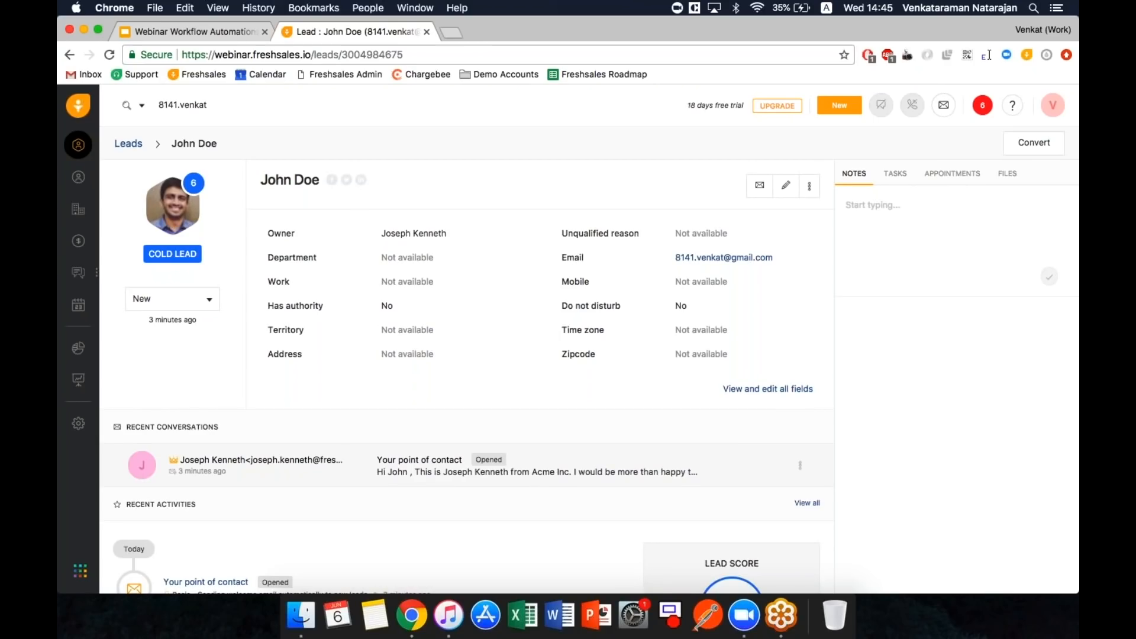
click(109, 55)
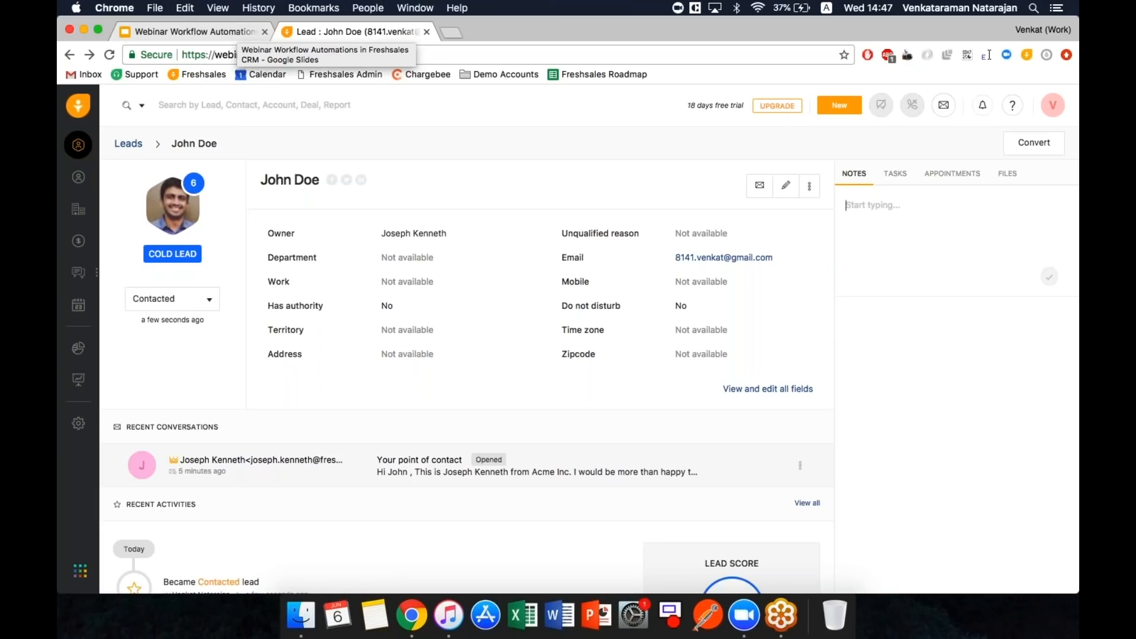
- Open the Basic - Update Lead Stage workflow from Admin Settings and scroll to its conditions
click(78, 423)
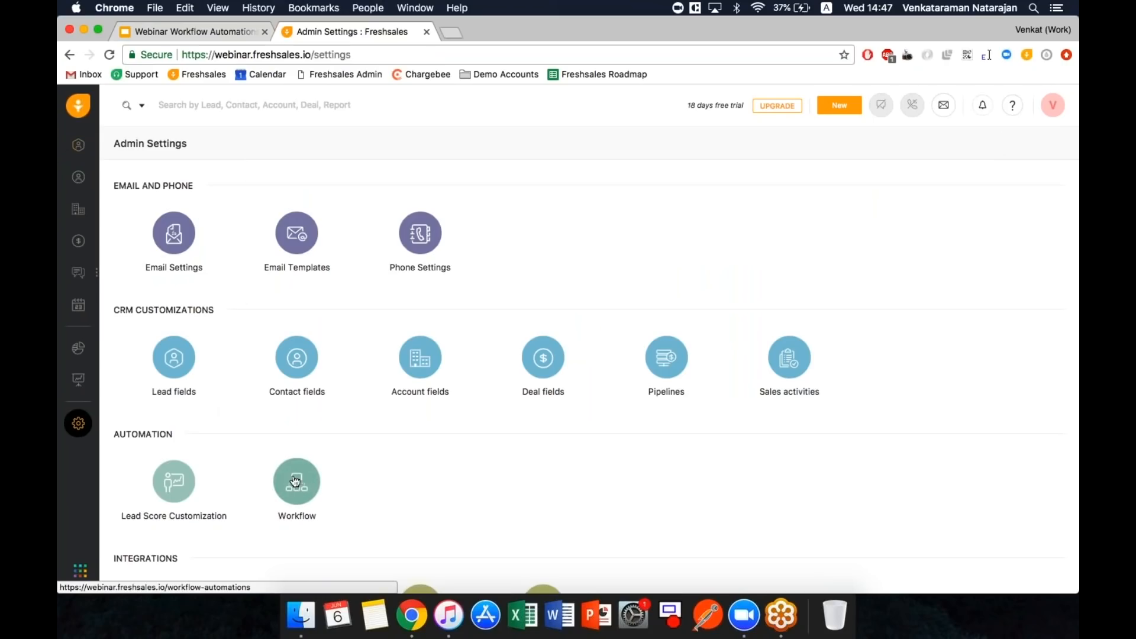
click(295, 481)
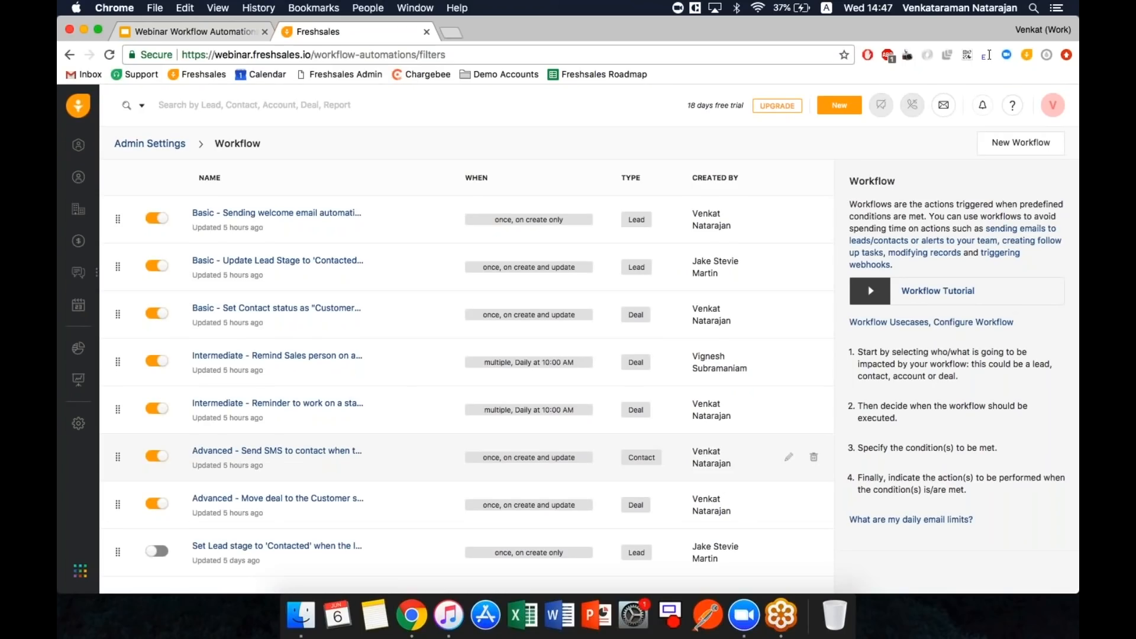
click(292, 267)
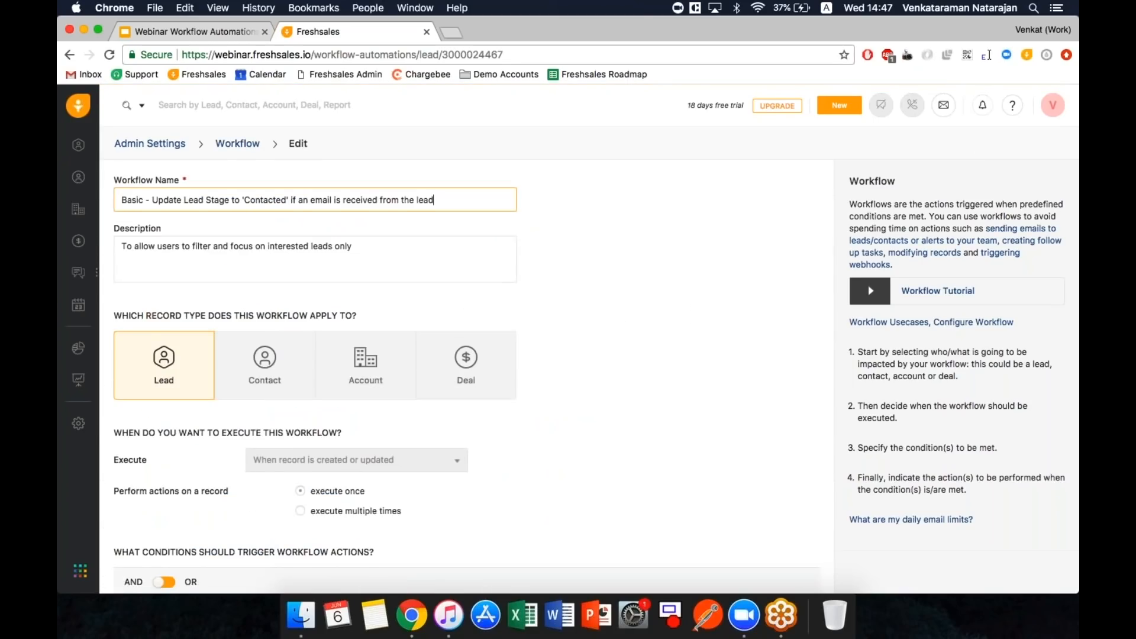
scroll(467, 376, down, 3)
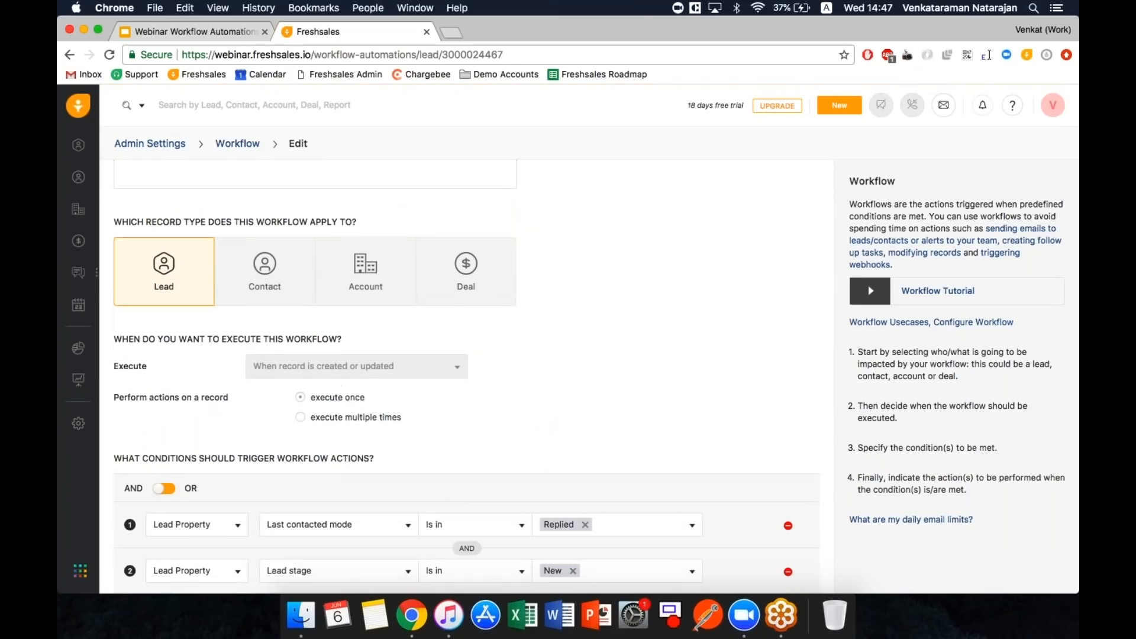
scroll(466, 377, down, 4)
scroll(467, 376, down, 2)
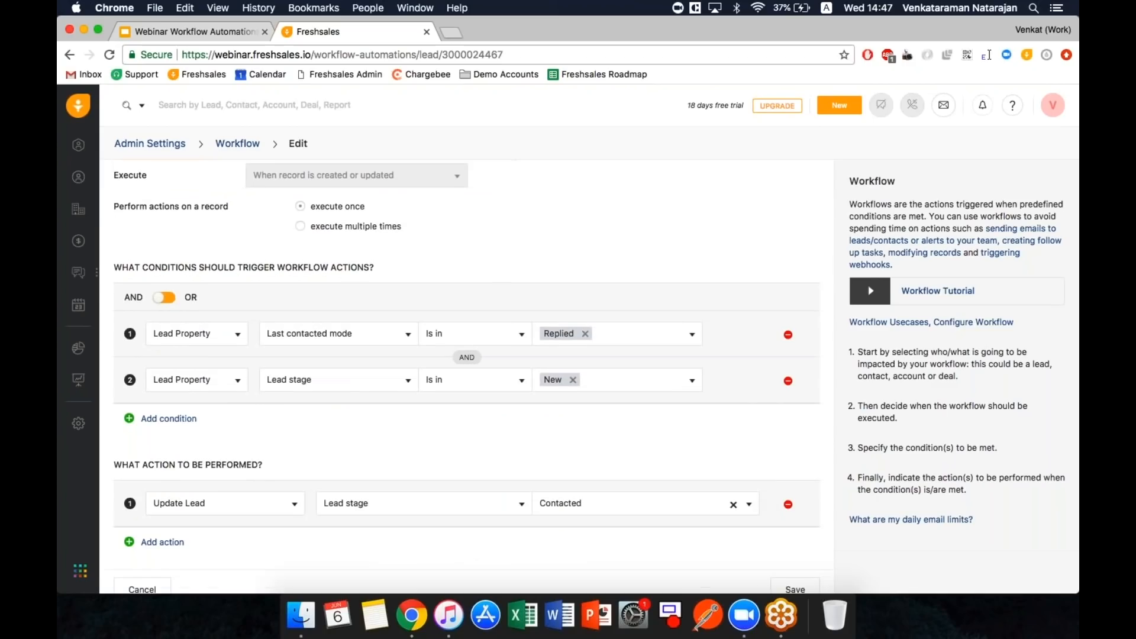
scroll(467, 377, down, 1)
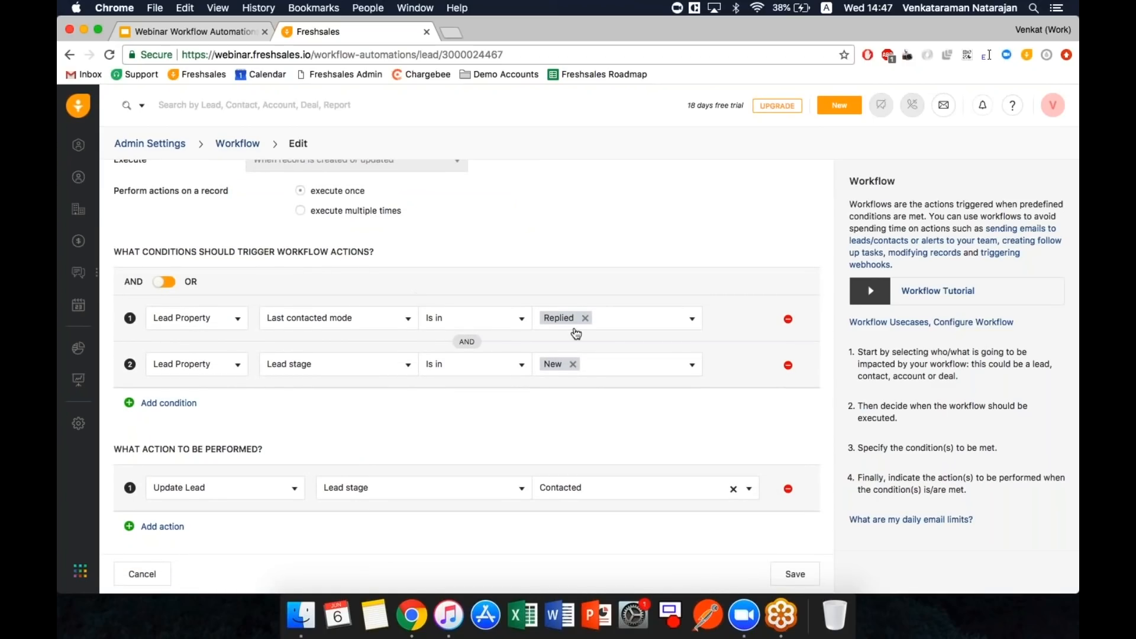
- Review the lead property and Last contacted mode options without changes, then return to the workflow list
click(336, 322)
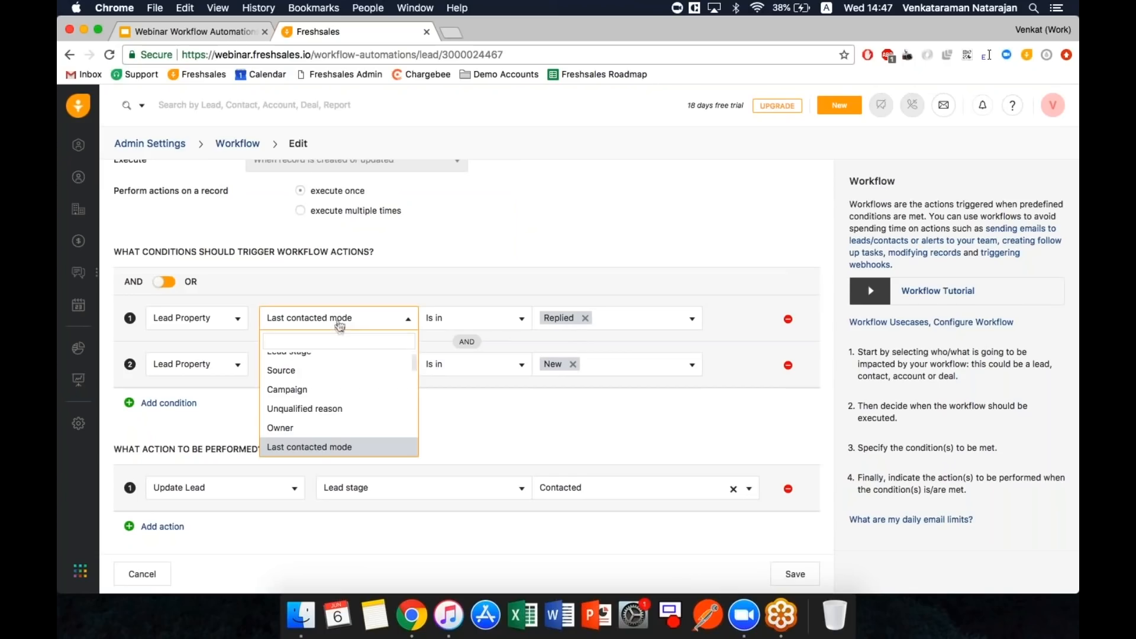
click(483, 272)
click(612, 320)
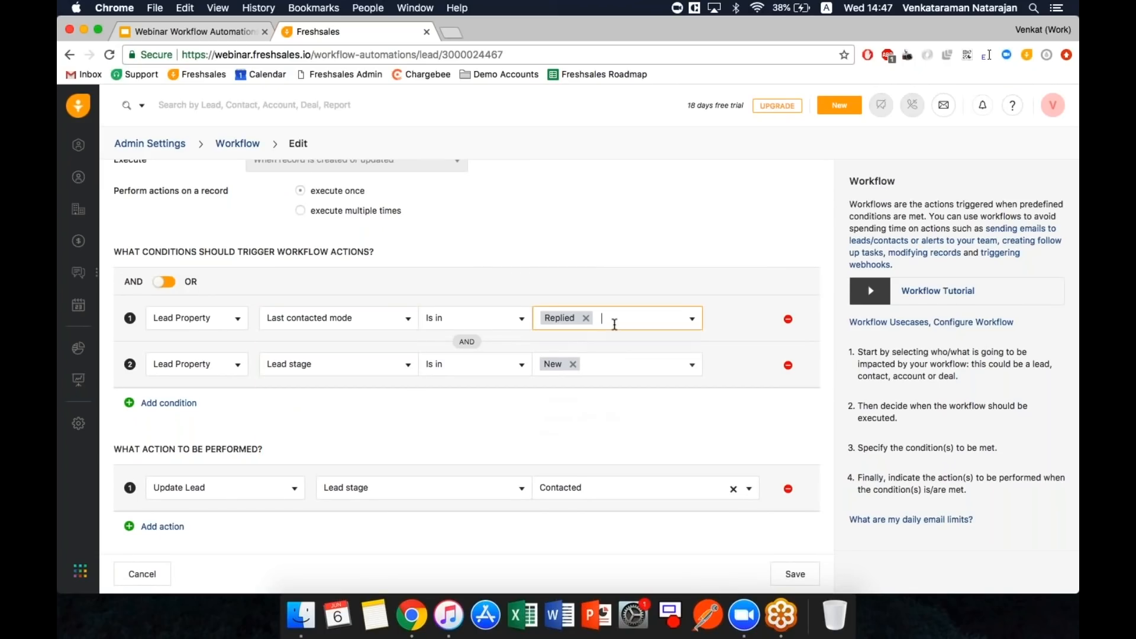
scroll(613, 379, down, 2)
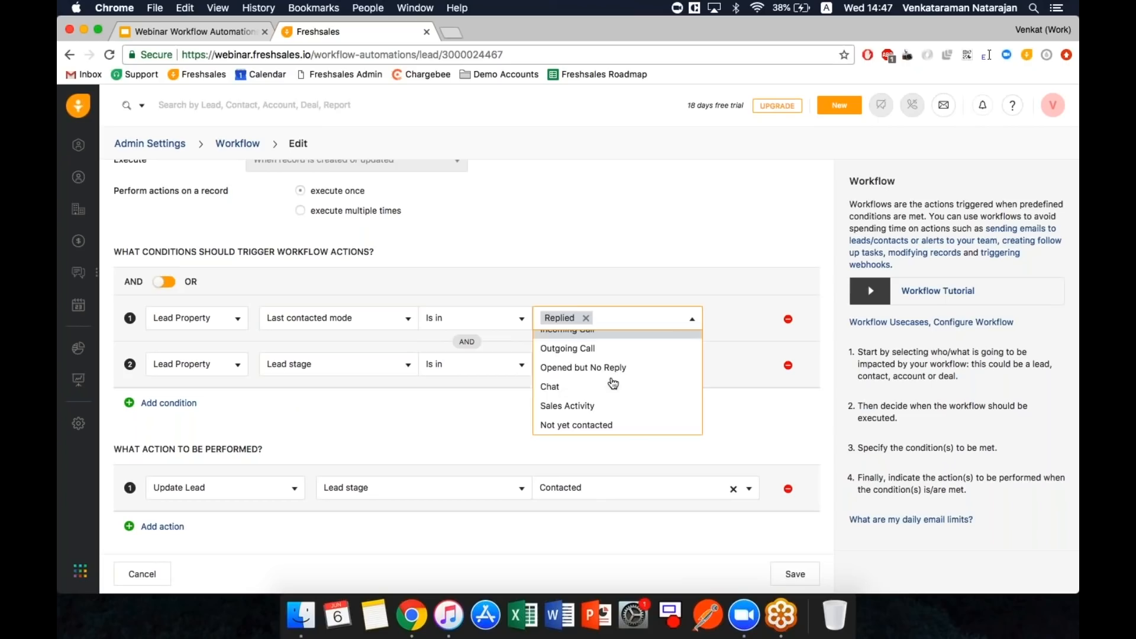
scroll(610, 385, up, 2)
click(711, 254)
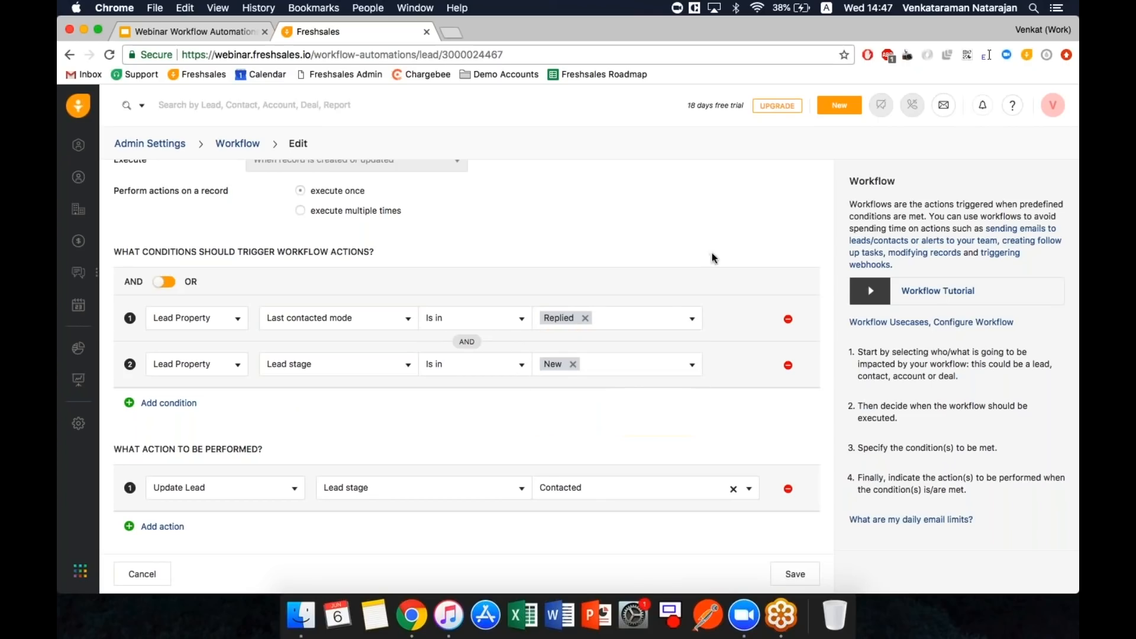
click(244, 151)
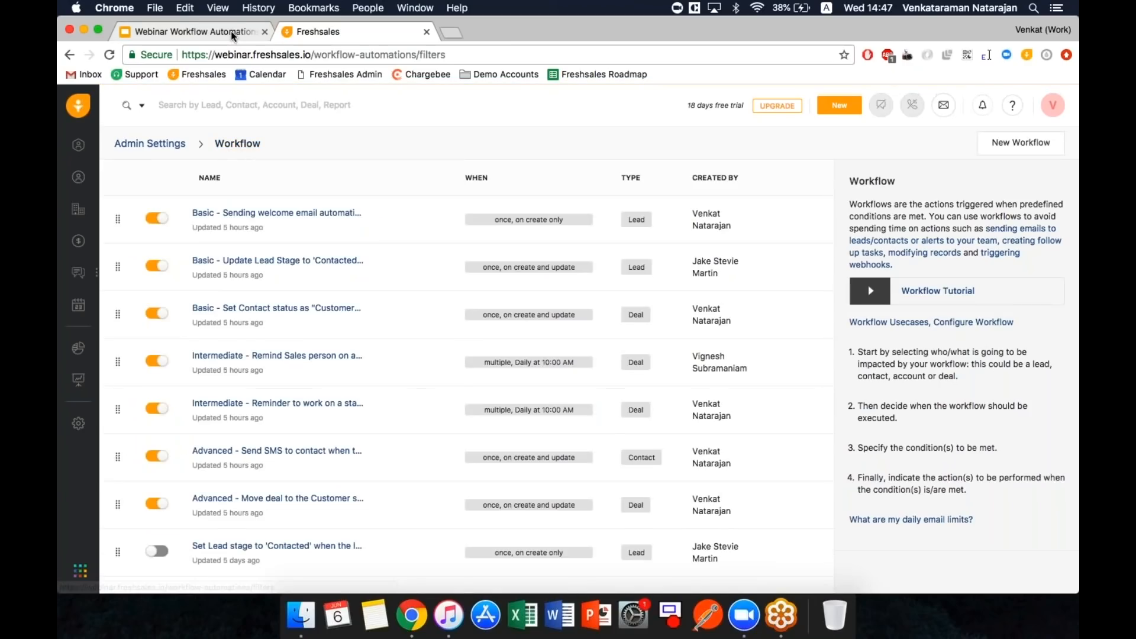
- Advance the webinar deck to slide 8, Basic - Use case #3, then return to Freshsales
click(231, 31)
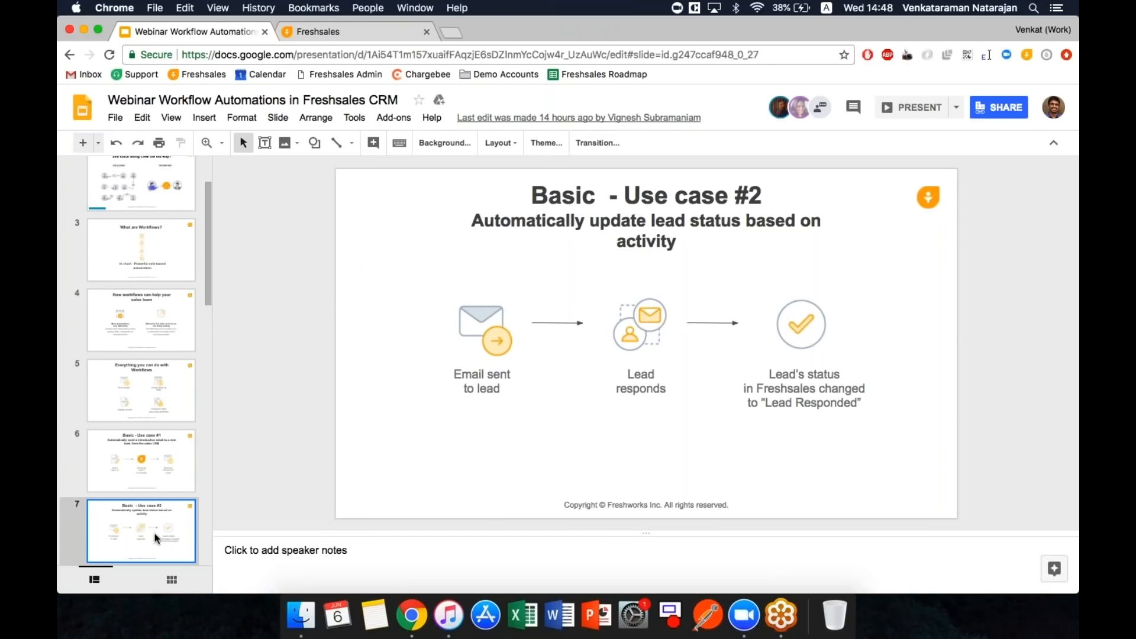
key(Down)
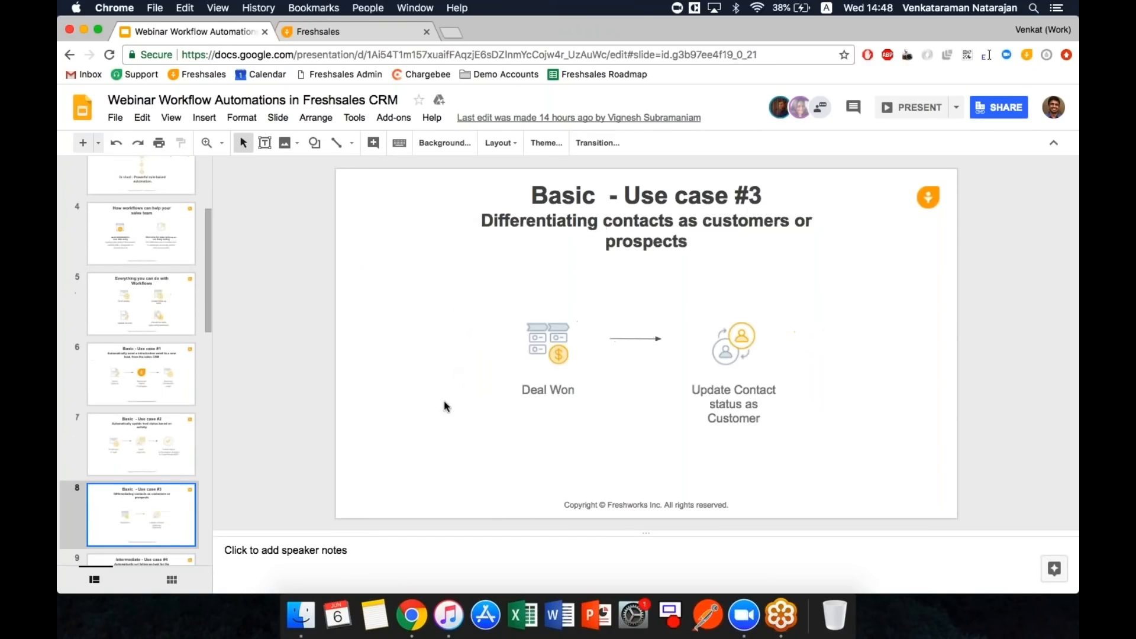
click(361, 31)
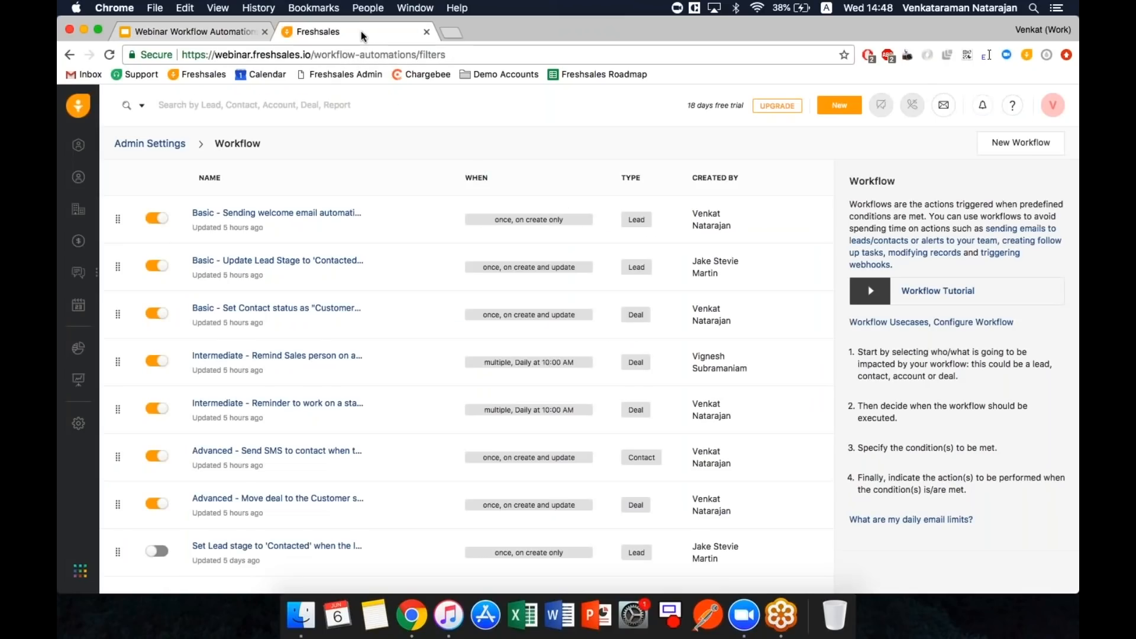
- In My Contacts, find 'status' among the table columns, tick Status and save
click(78, 177)
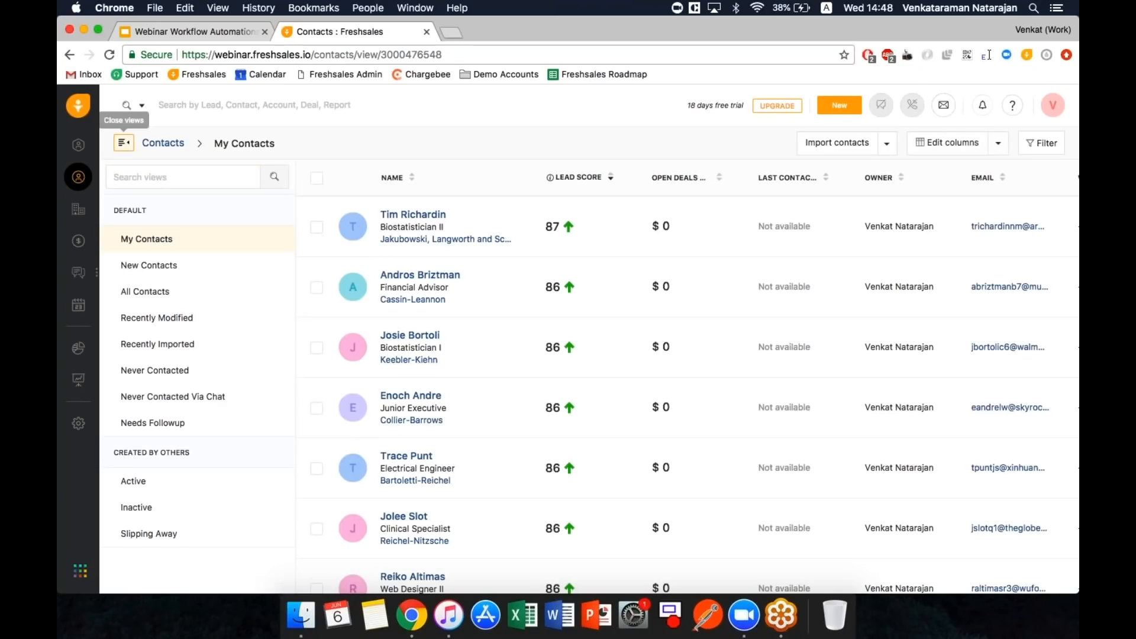
click(125, 144)
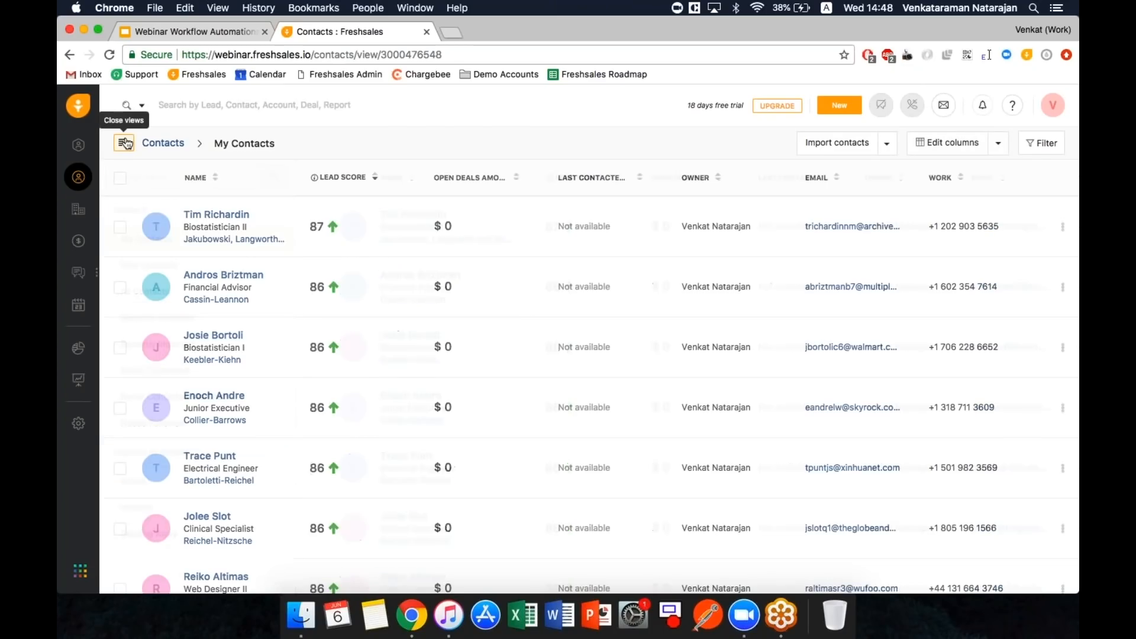
click(944, 147)
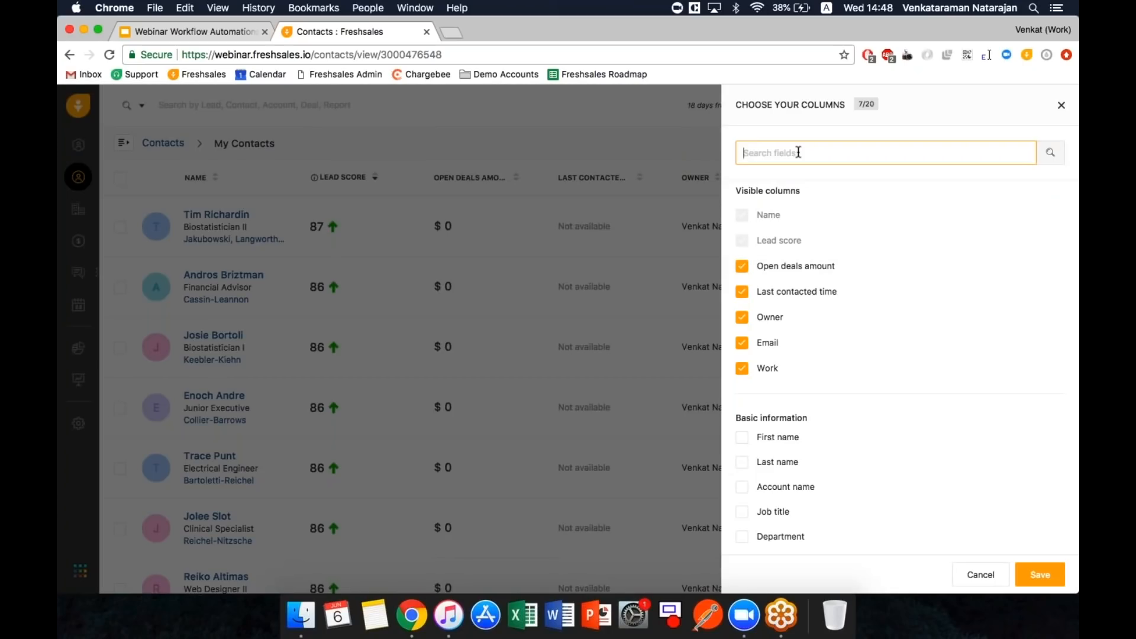
text(st)
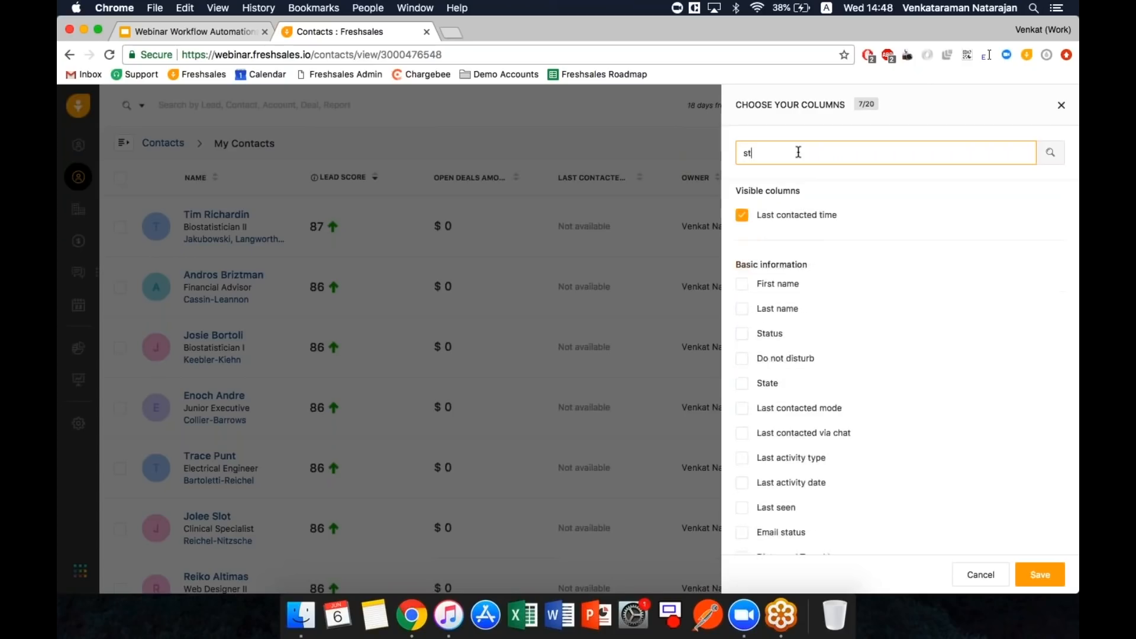
text(atus)
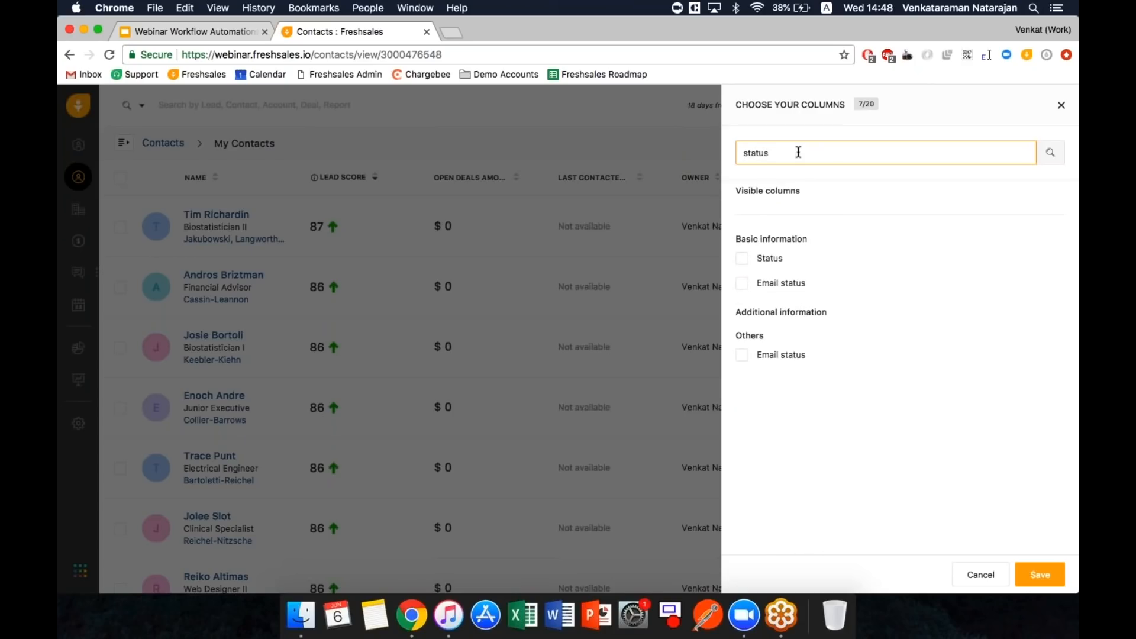
click(741, 258)
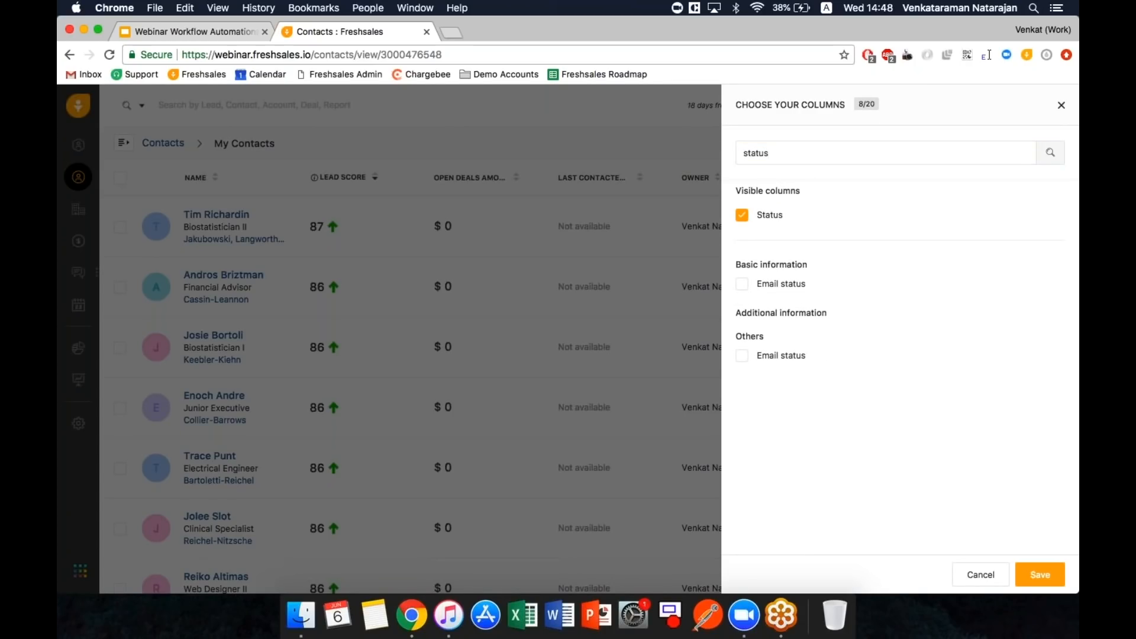
click(1042, 577)
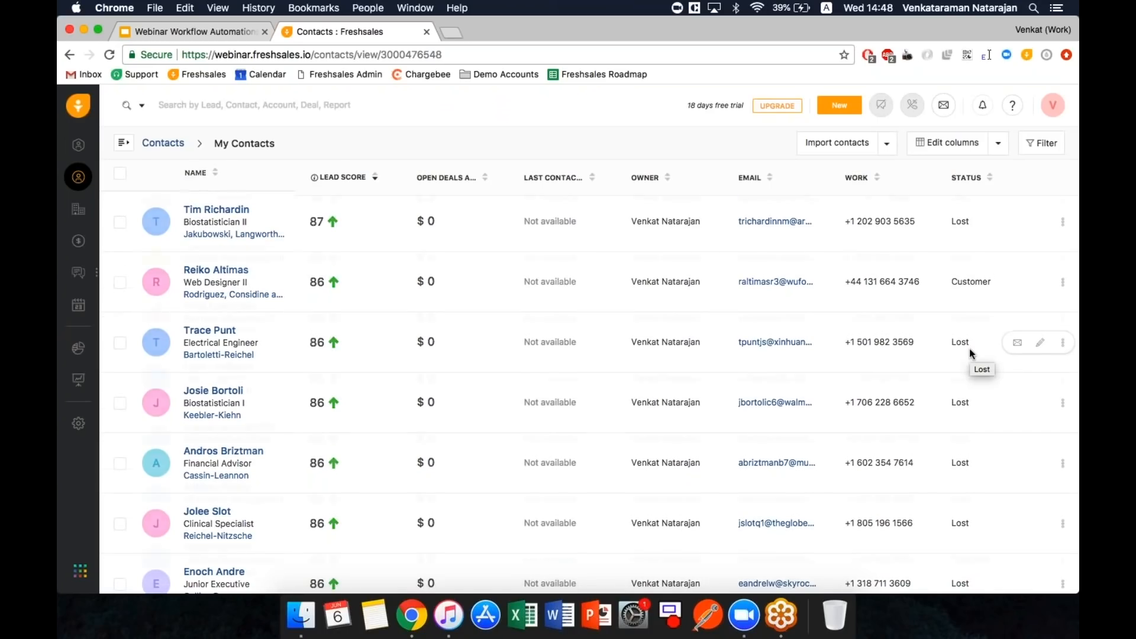
- Move Status to just below Lead score in the visible columns and save the new order
scroll(969, 349, down, 10)
scroll(969, 349, up, 10)
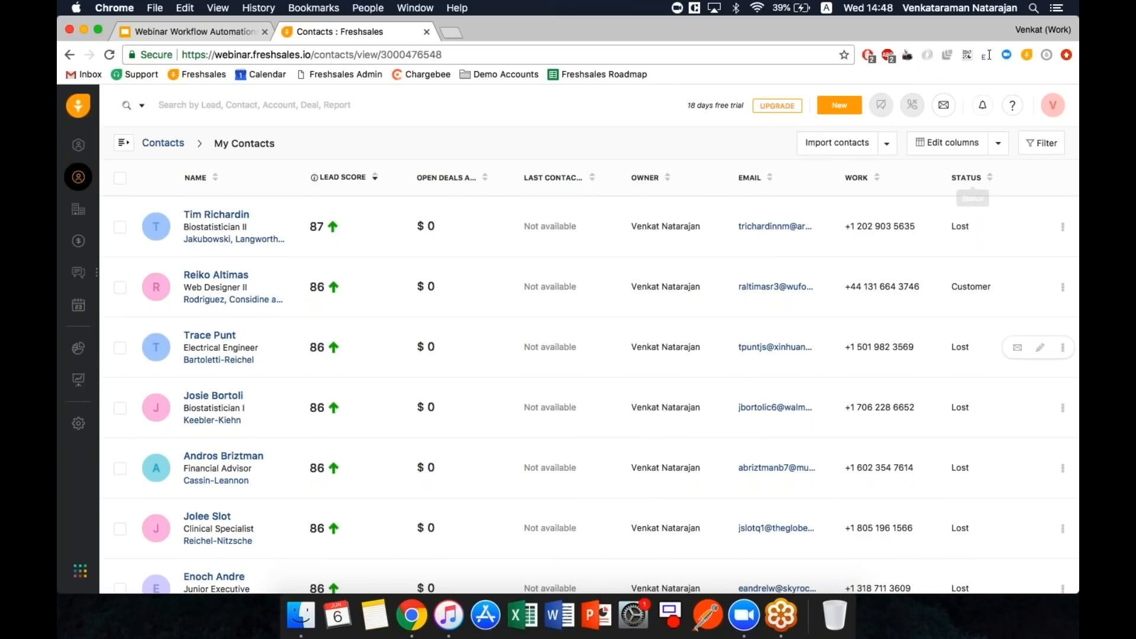
scroll(964, 144, down, 15)
click(963, 143)
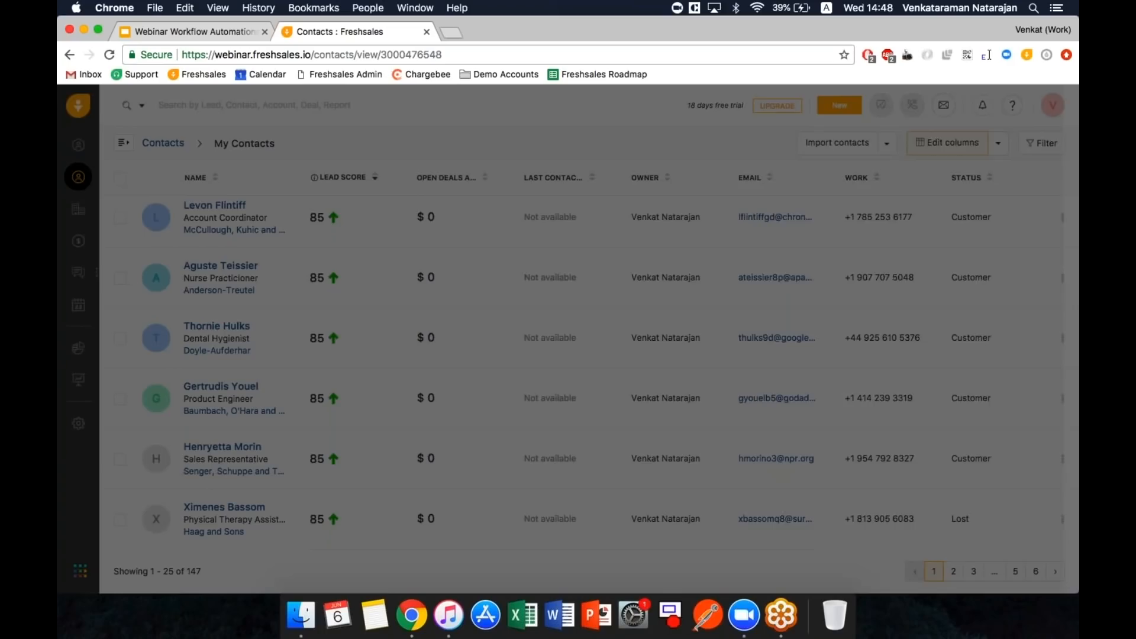
drag(1025, 390, 1024, 264)
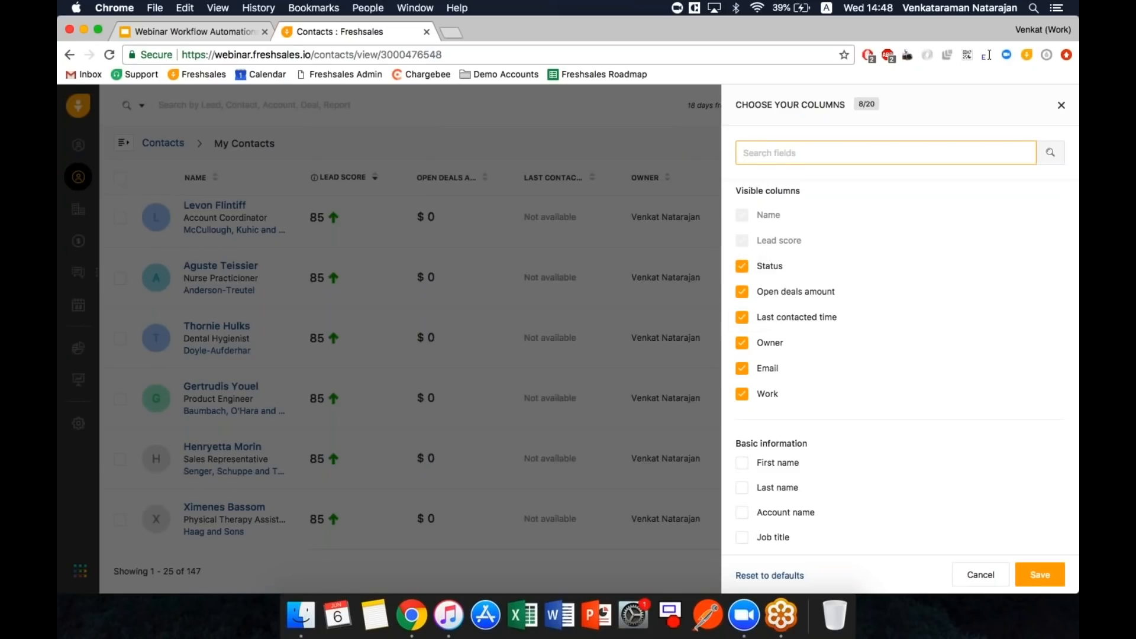
click(1040, 574)
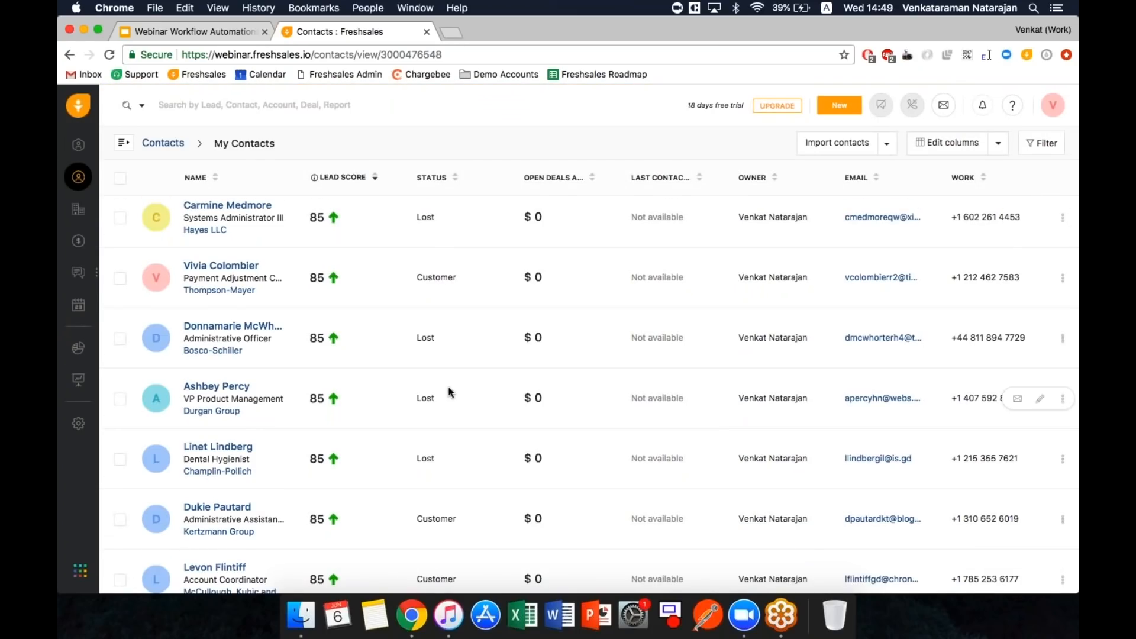
scroll(450, 392, down, 1)
scroll(449, 392, down, 5)
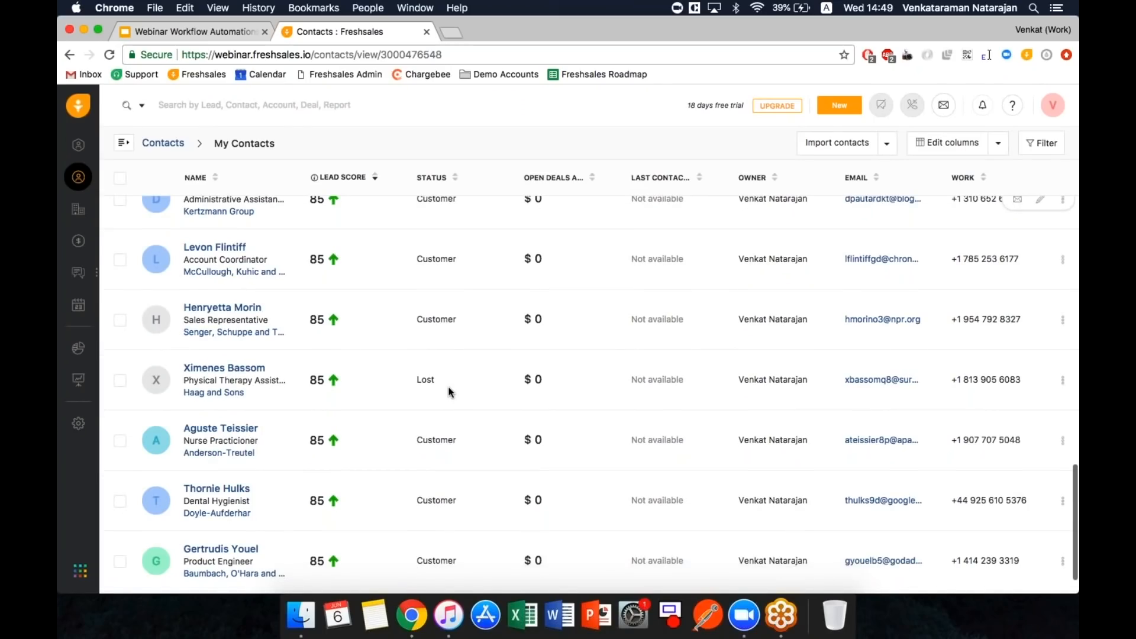
scroll(448, 390, up, 15)
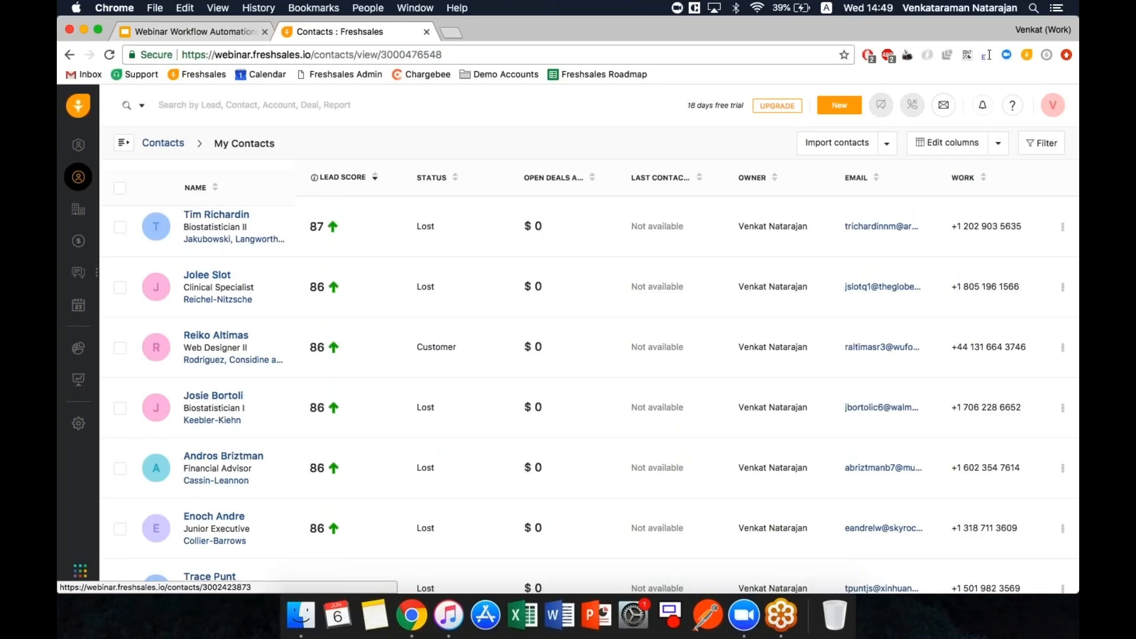
click(81, 425)
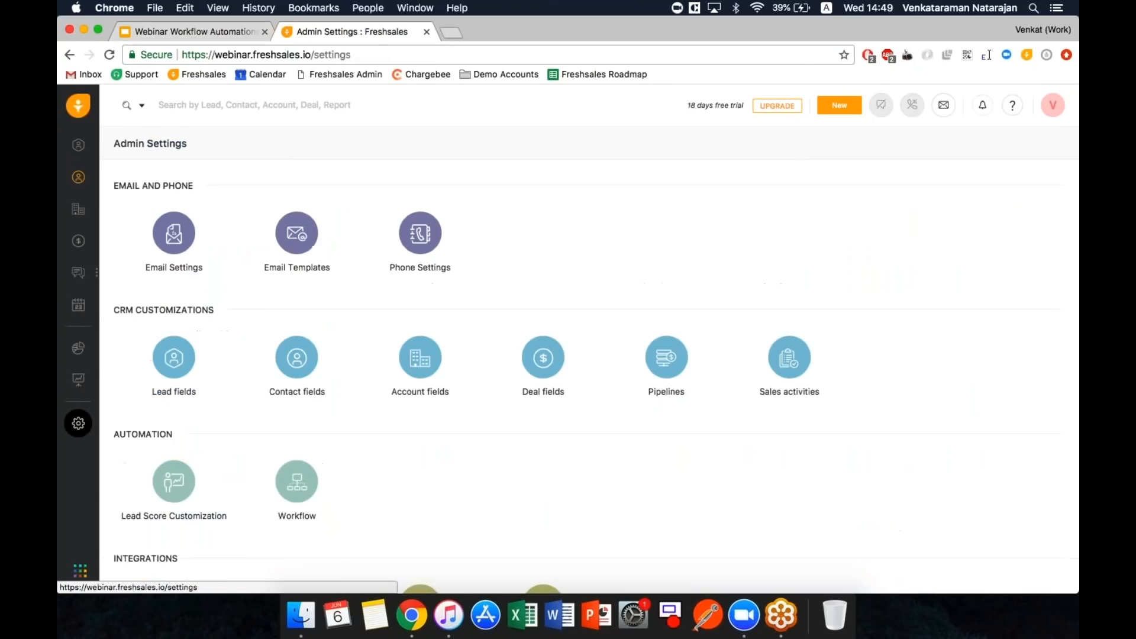
scroll(301, 341, down, 5)
click(302, 342)
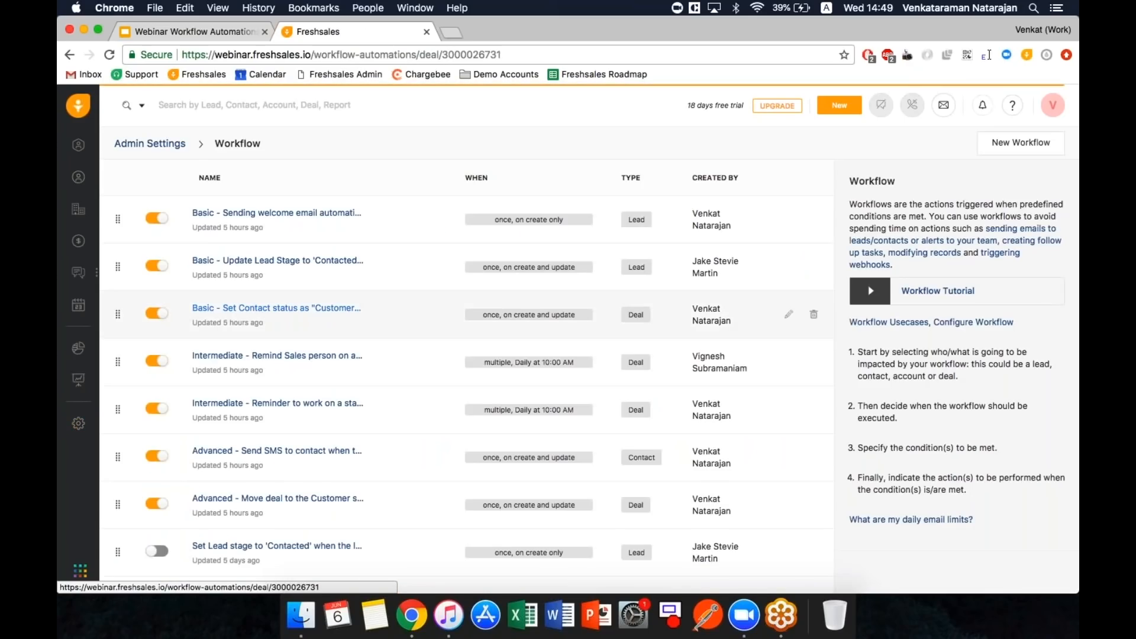
click(276, 307)
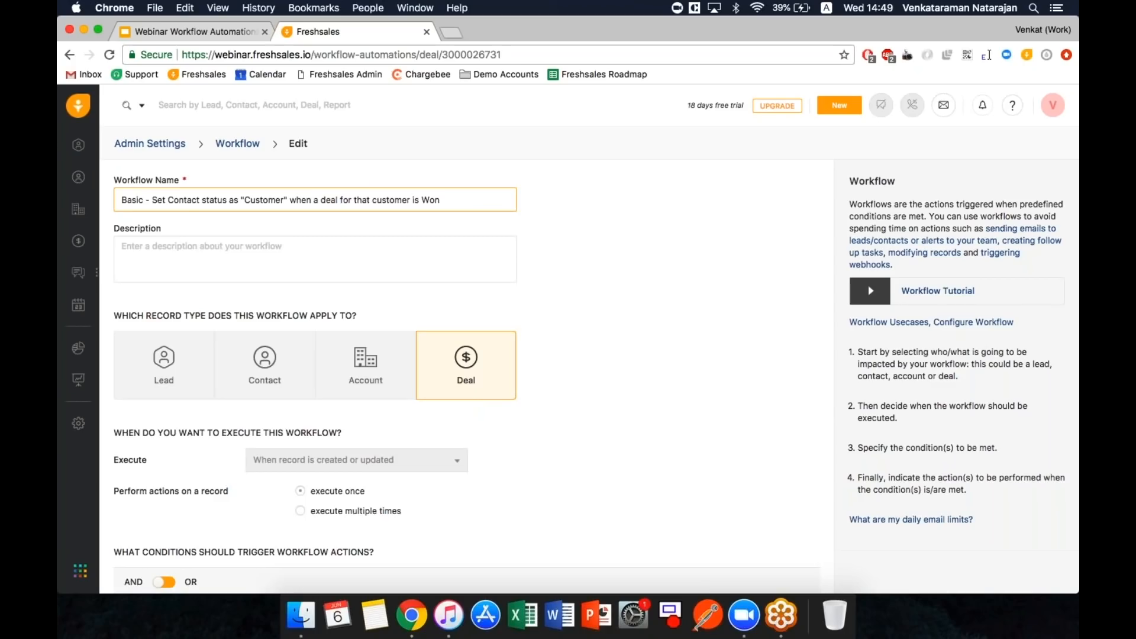
scroll(385, 460, down, 3)
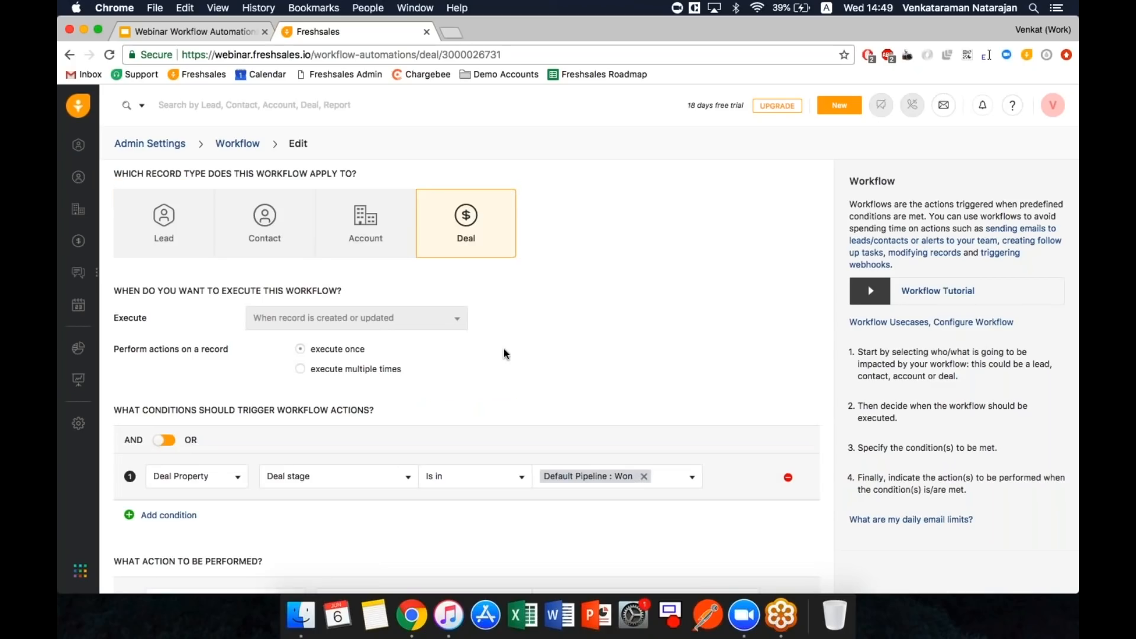
scroll(504, 353, up, 3)
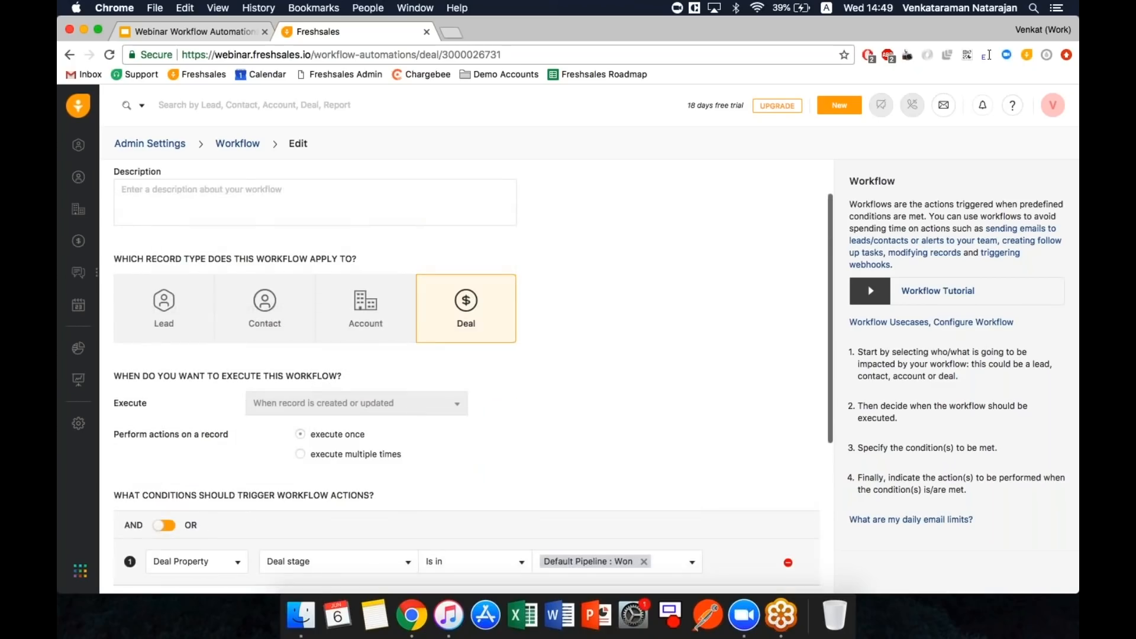
scroll(588, 551, down, 3)
scroll(588, 552, down, 2)
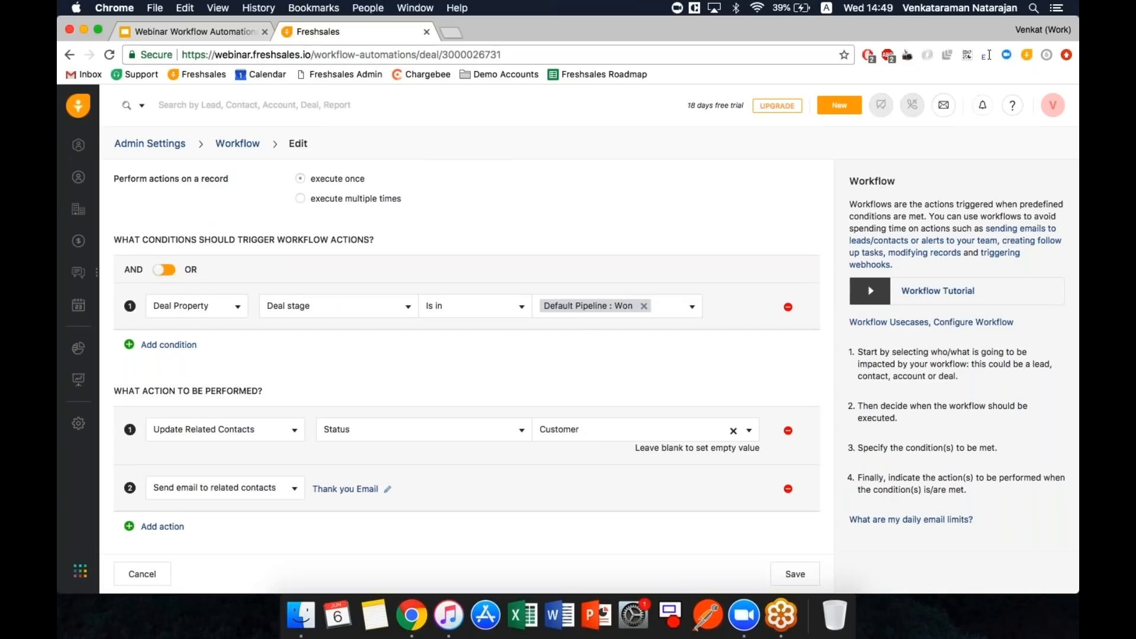
click(188, 349)
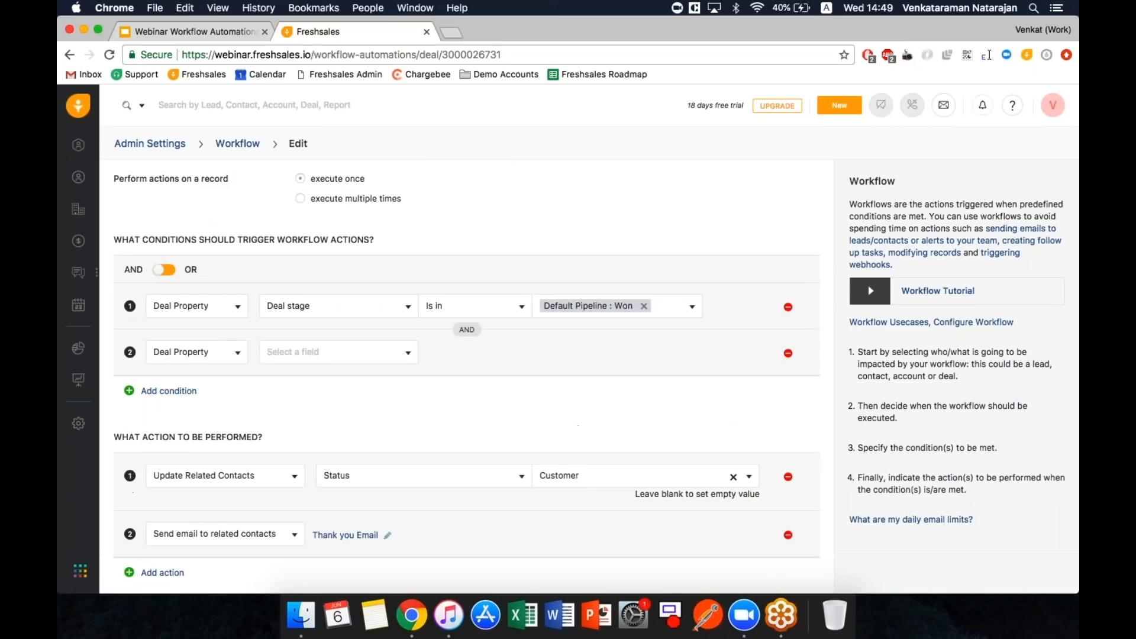
click(788, 353)
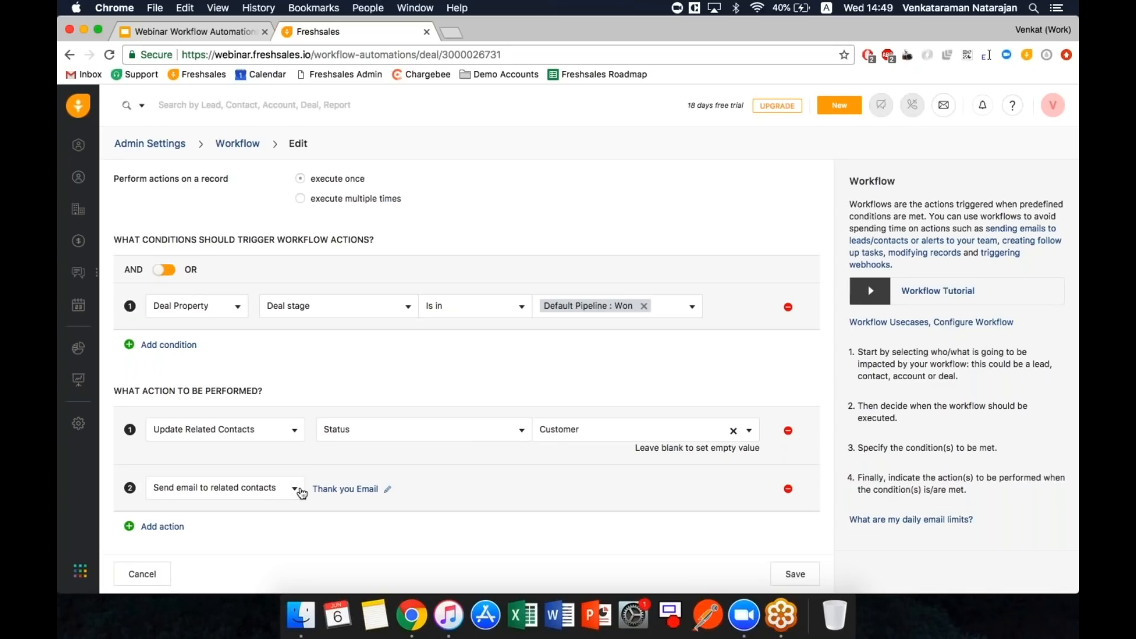
click(335, 490)
- Add a second trigger condition: Deal value is greater than 0
click(168, 271)
click(169, 344)
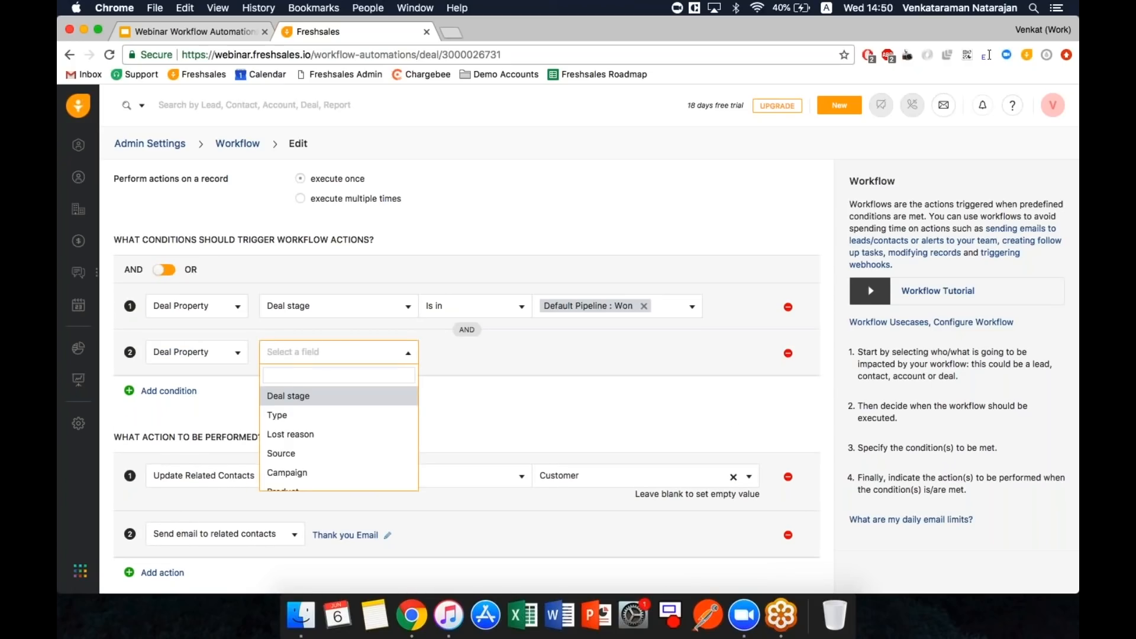
text(value)
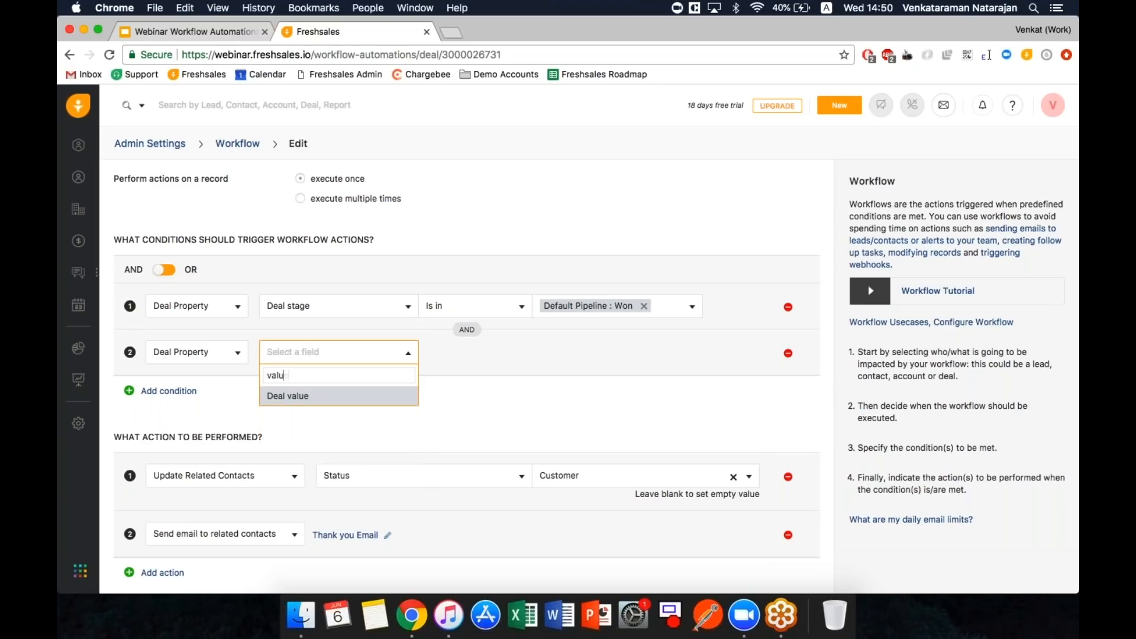
key(Return)
click(493, 361)
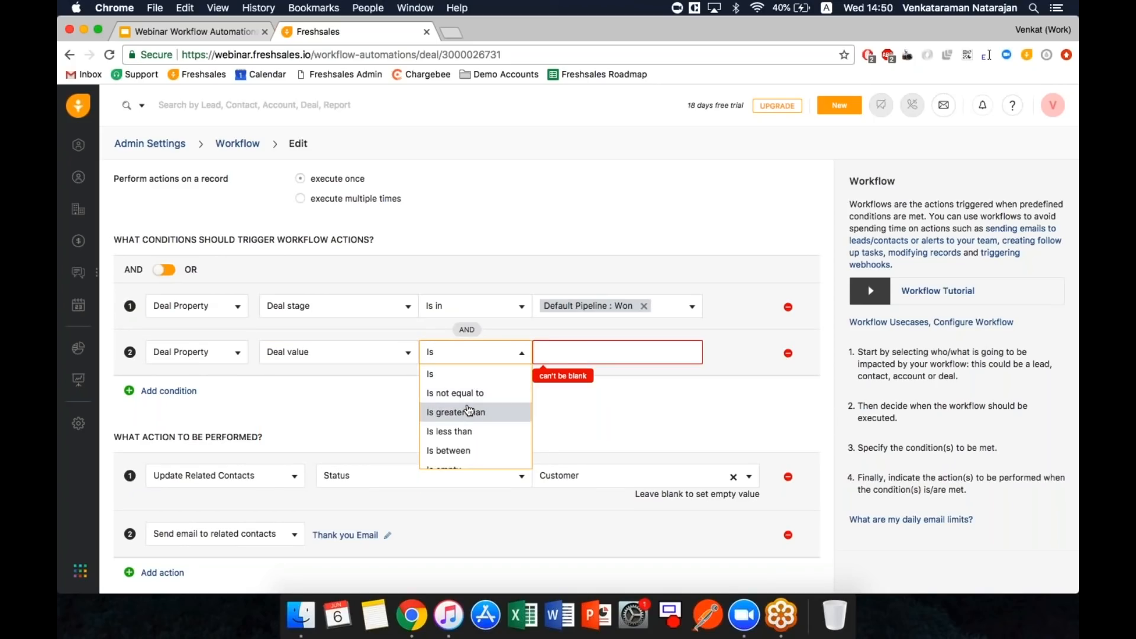
click(470, 412)
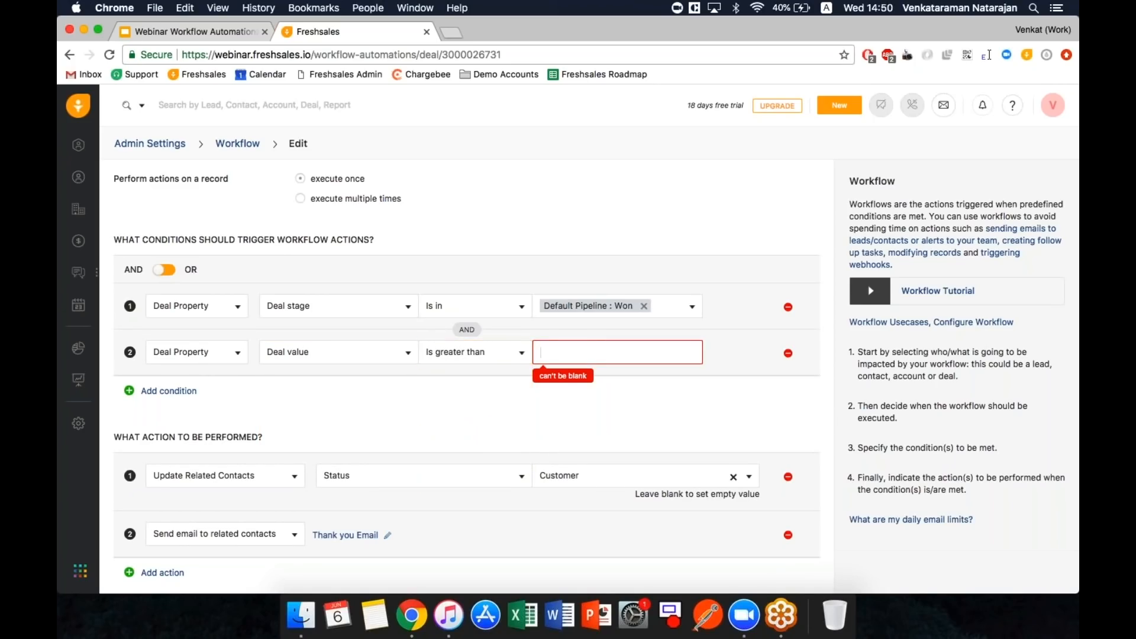
text(0)
click(559, 397)
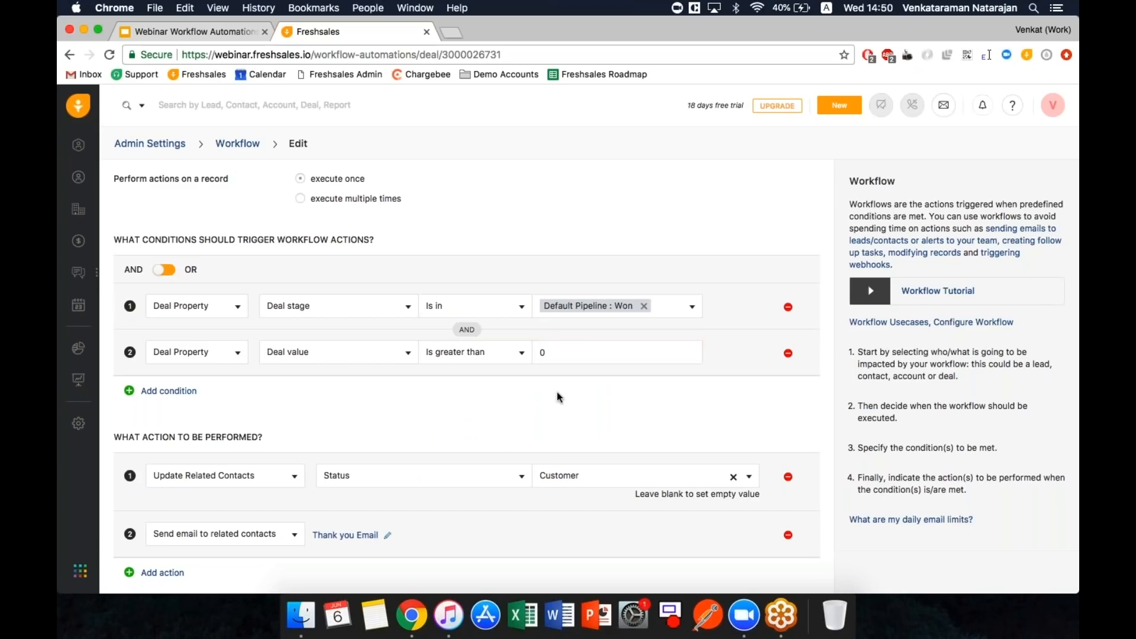
- Join the conditions with OR so Won stage or Deal value above 0 triggers the workflow
click(164, 270)
click(164, 269)
click(164, 270)
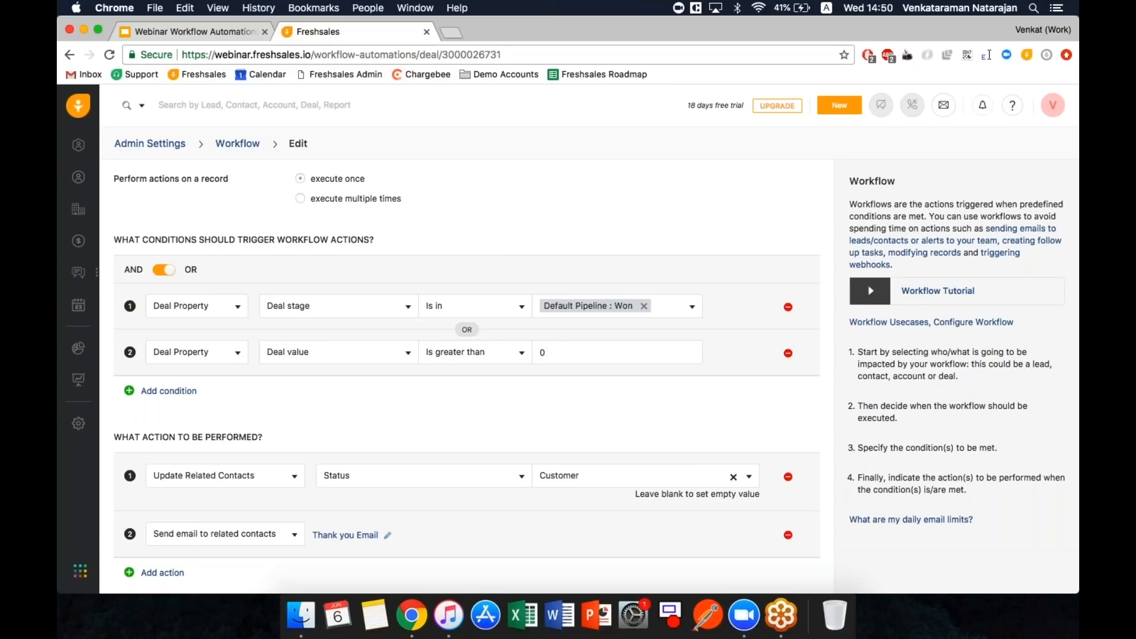
click(197, 29)
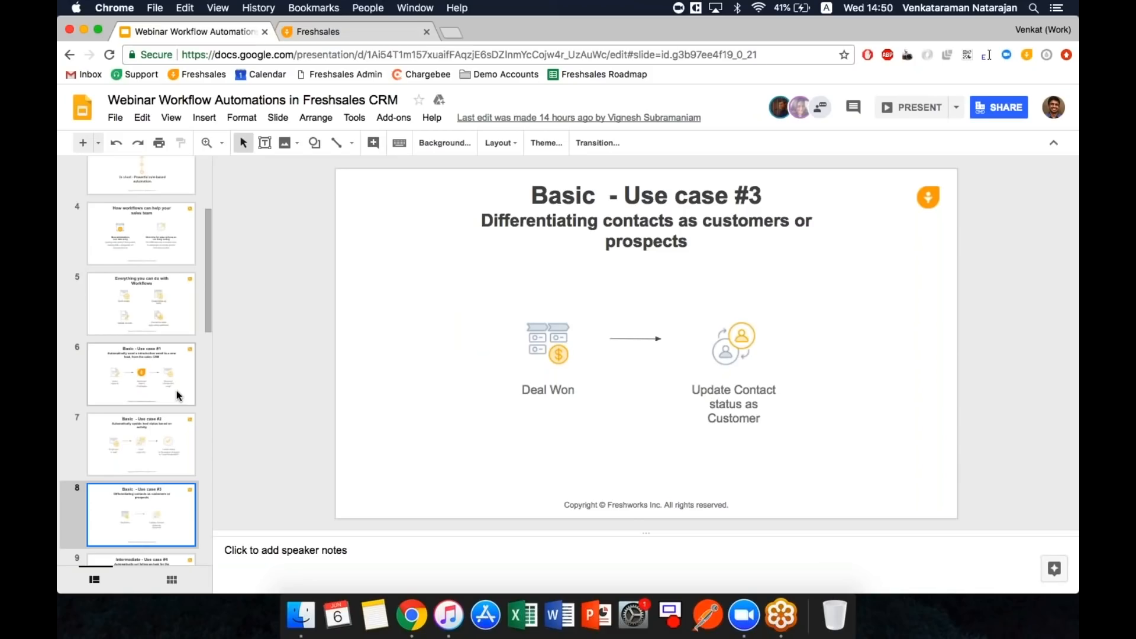
- Step the deck to slide 9, Intermediate - Use case #4, on renewal follow-up tasks
key(Down)
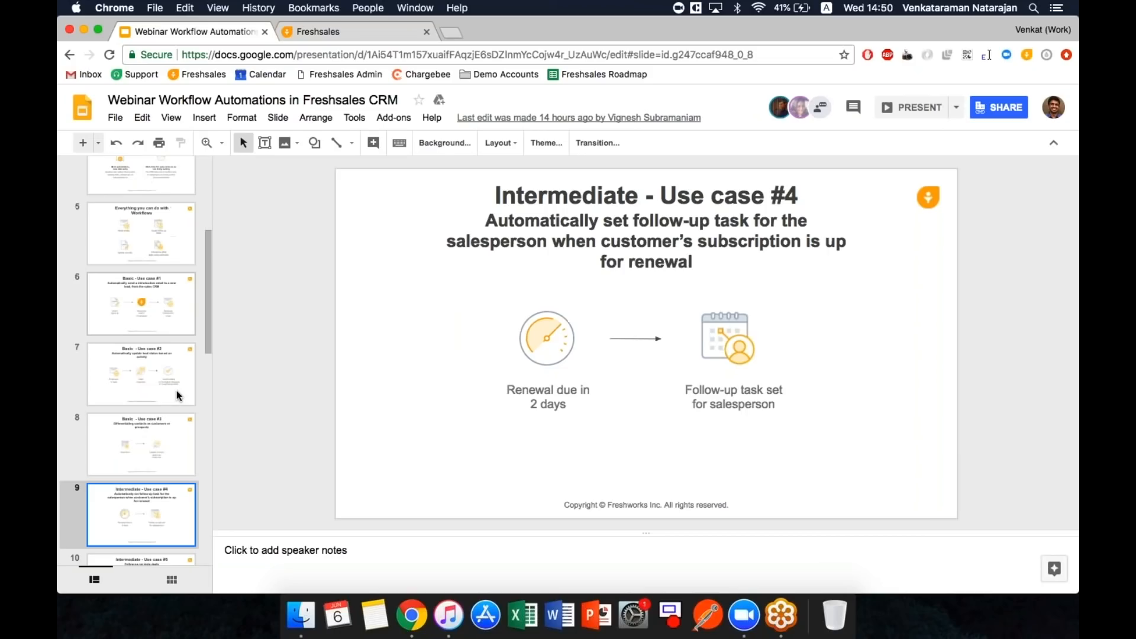
key(Down)
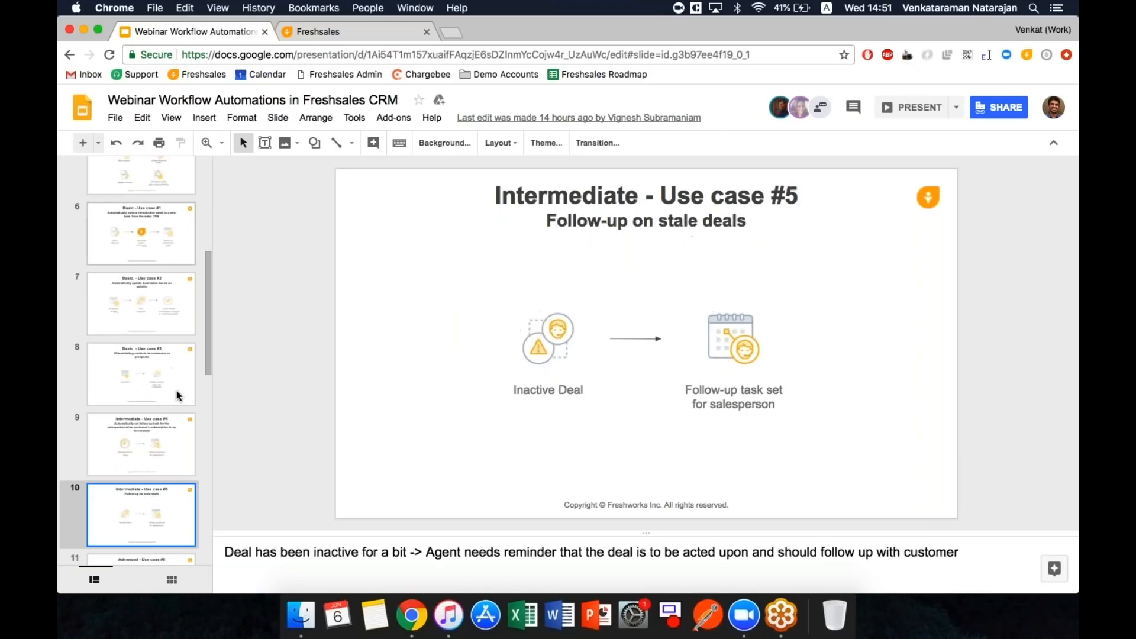
key(Up)
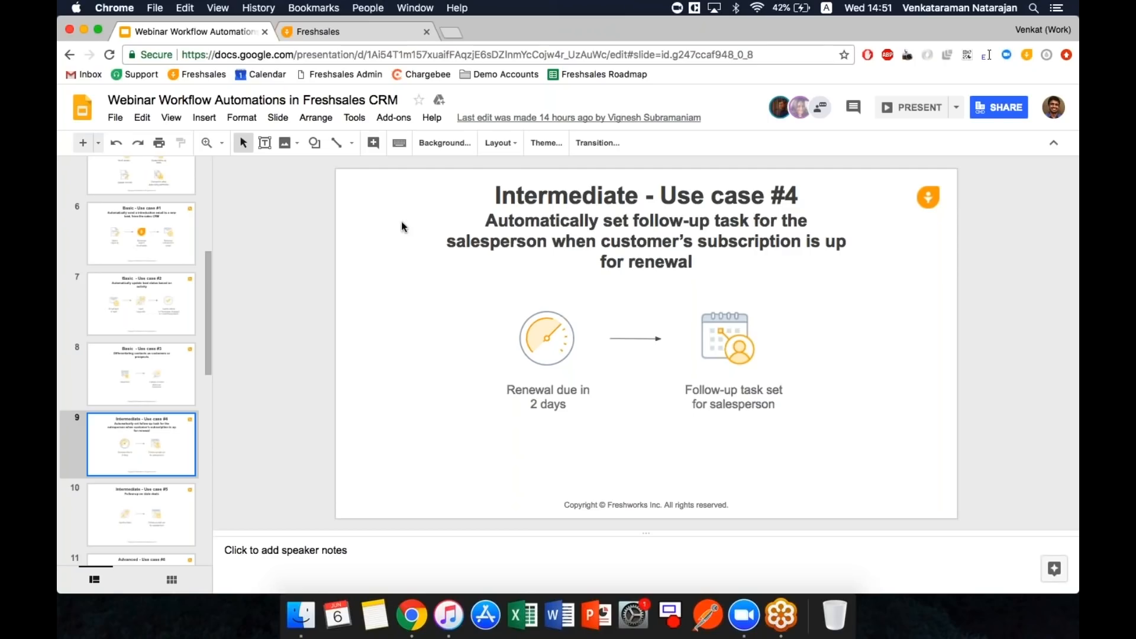
- Open the Freshchat - New Business deal and move it through Negotiation to Won
click(317, 34)
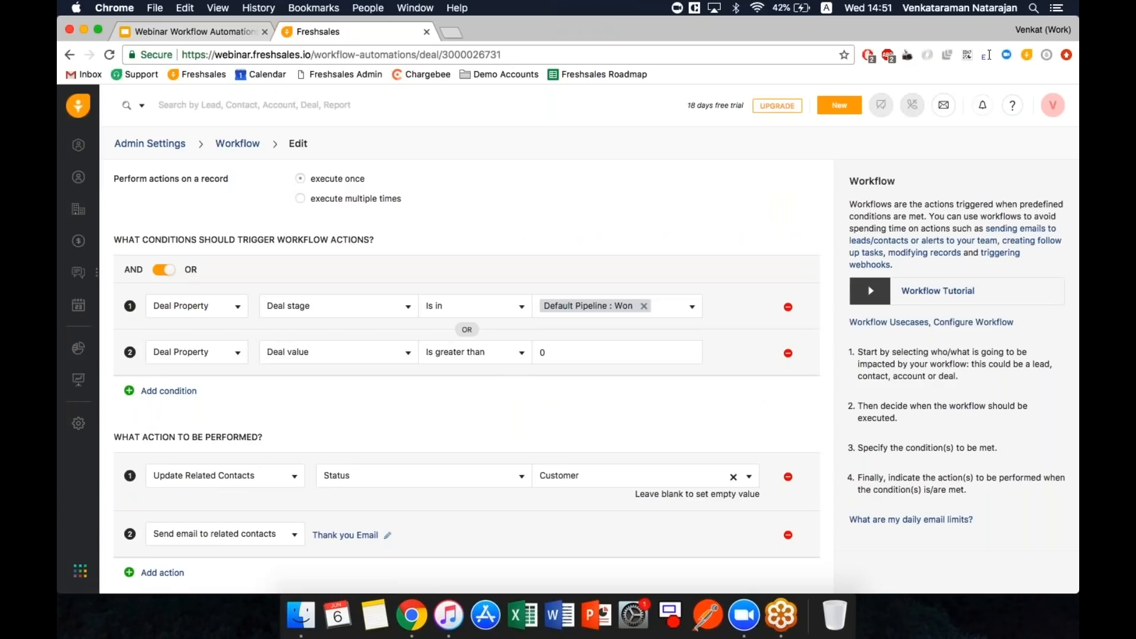
click(75, 243)
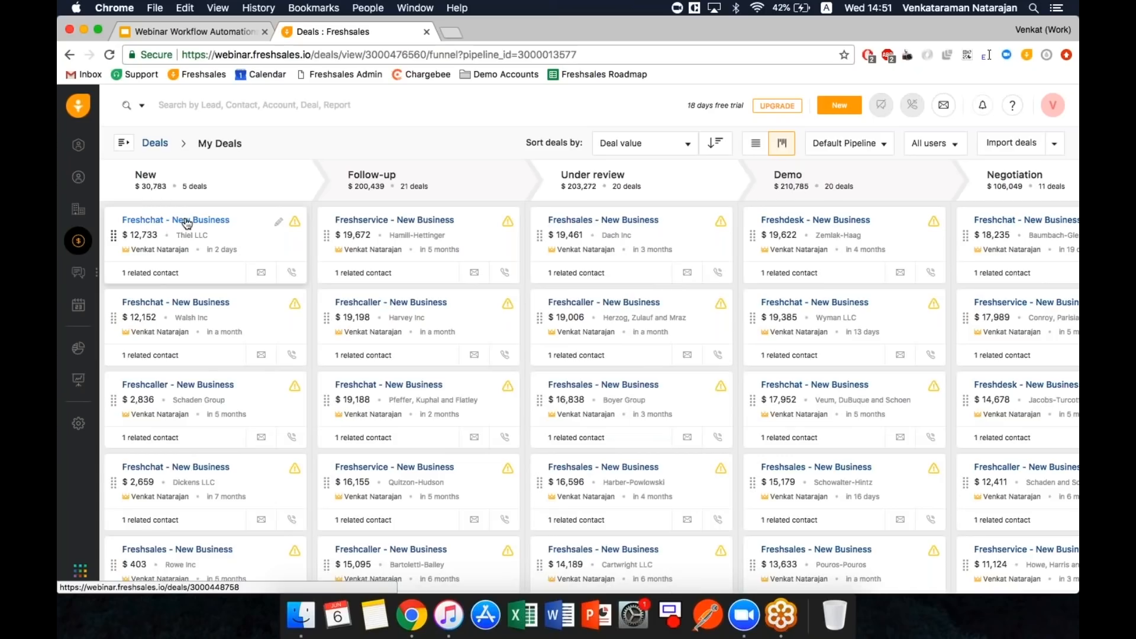
click(187, 220)
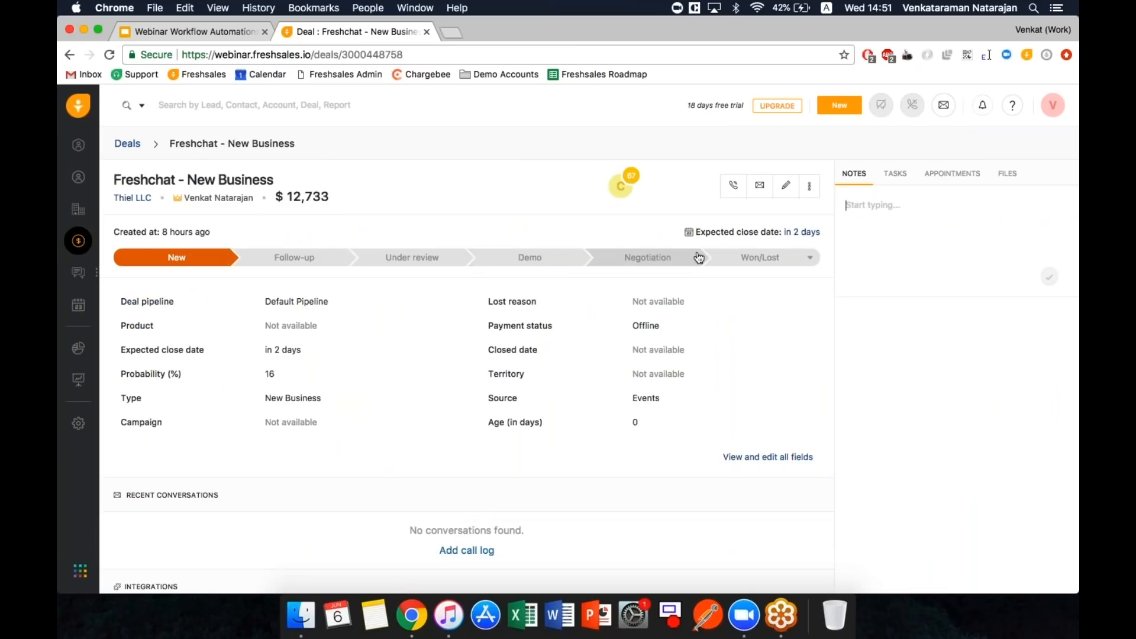
click(660, 263)
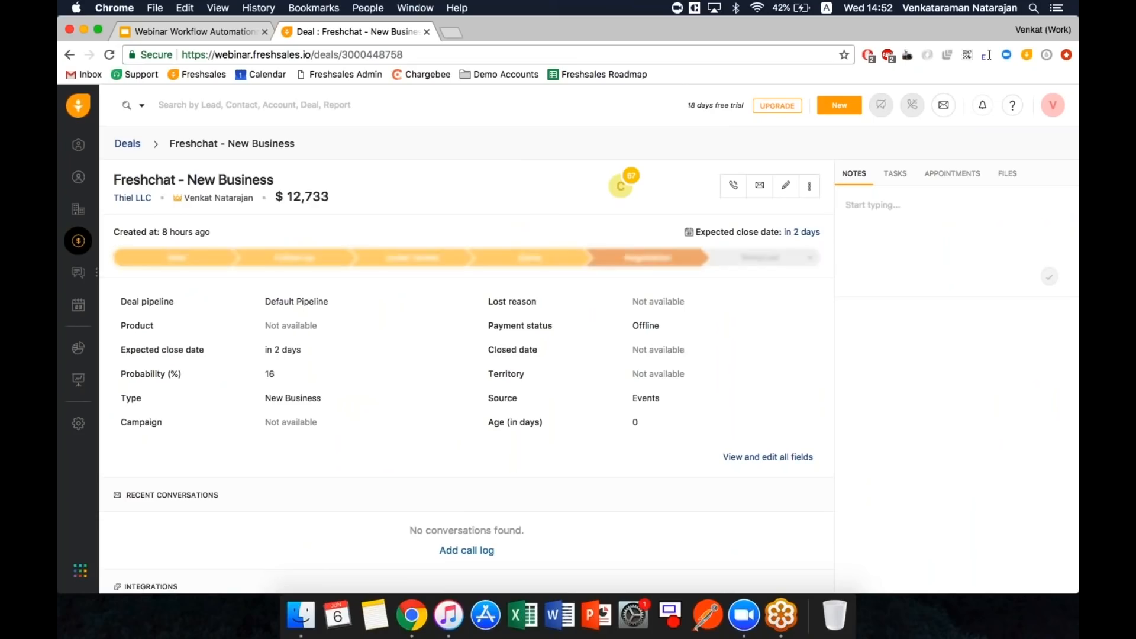
click(756, 260)
click(732, 283)
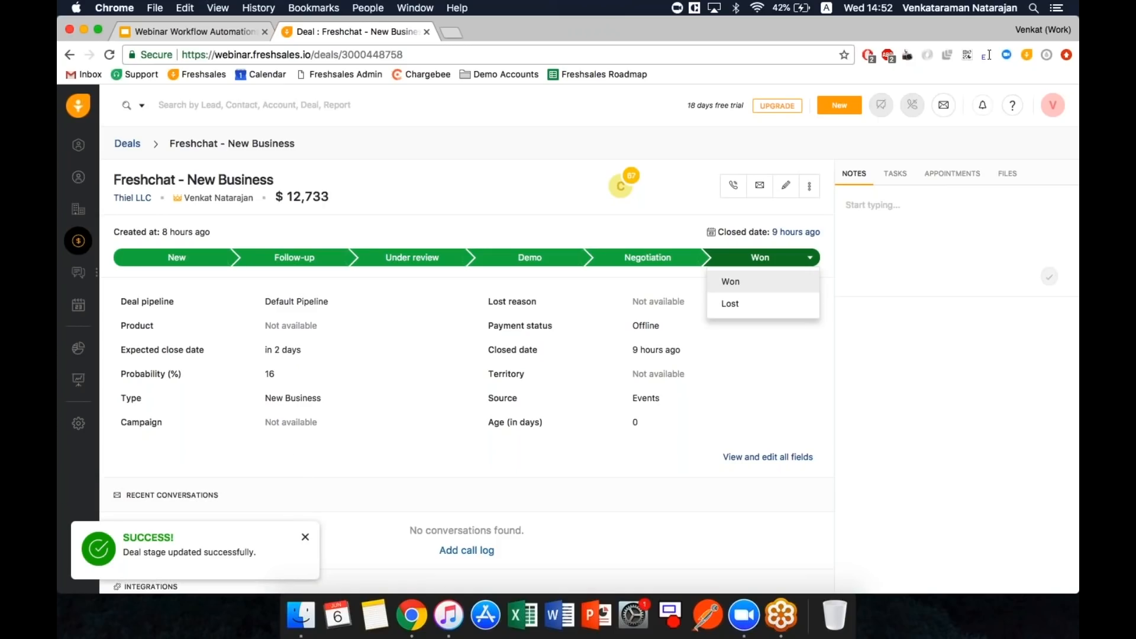
click(735, 282)
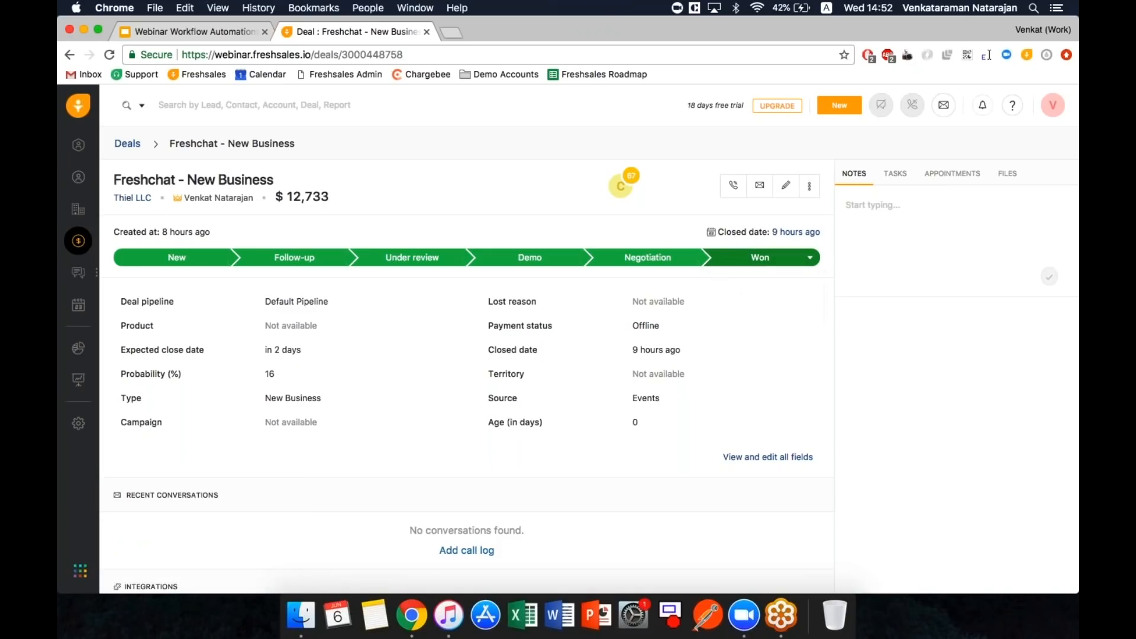
- Check the deal's contact, now status Customer, in its edit form and cancel without saving
click(628, 196)
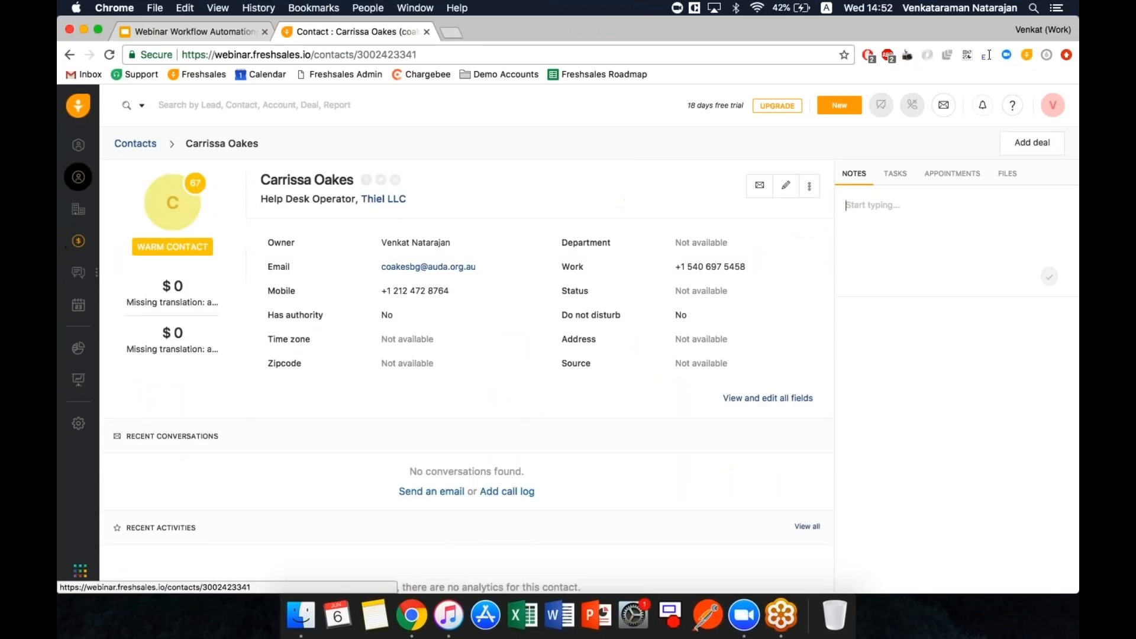
click(785, 186)
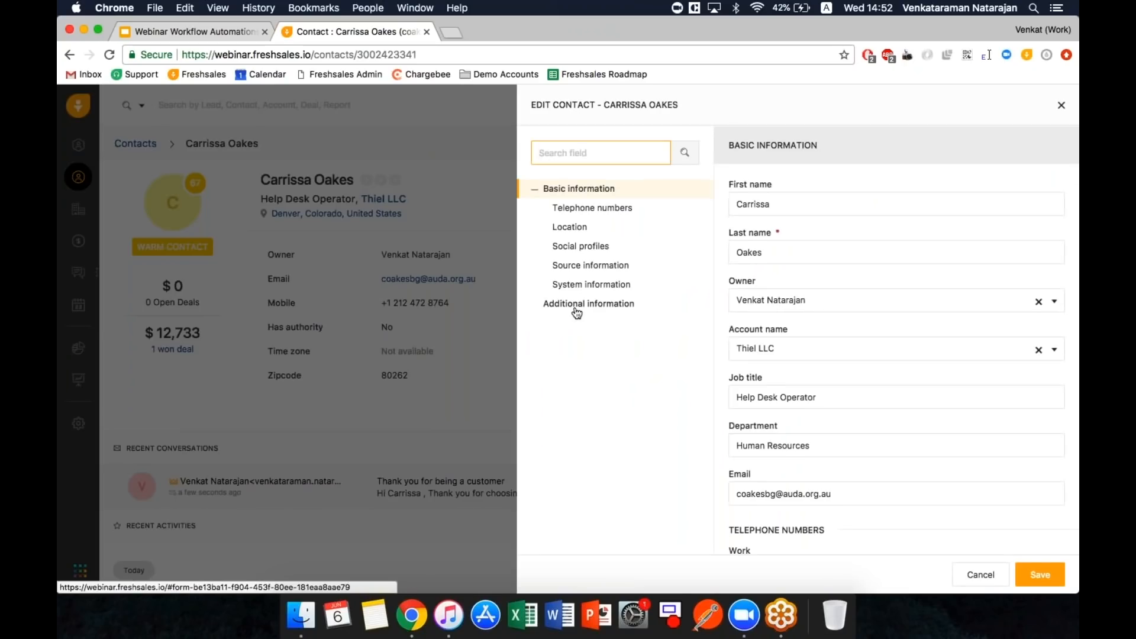
click(578, 304)
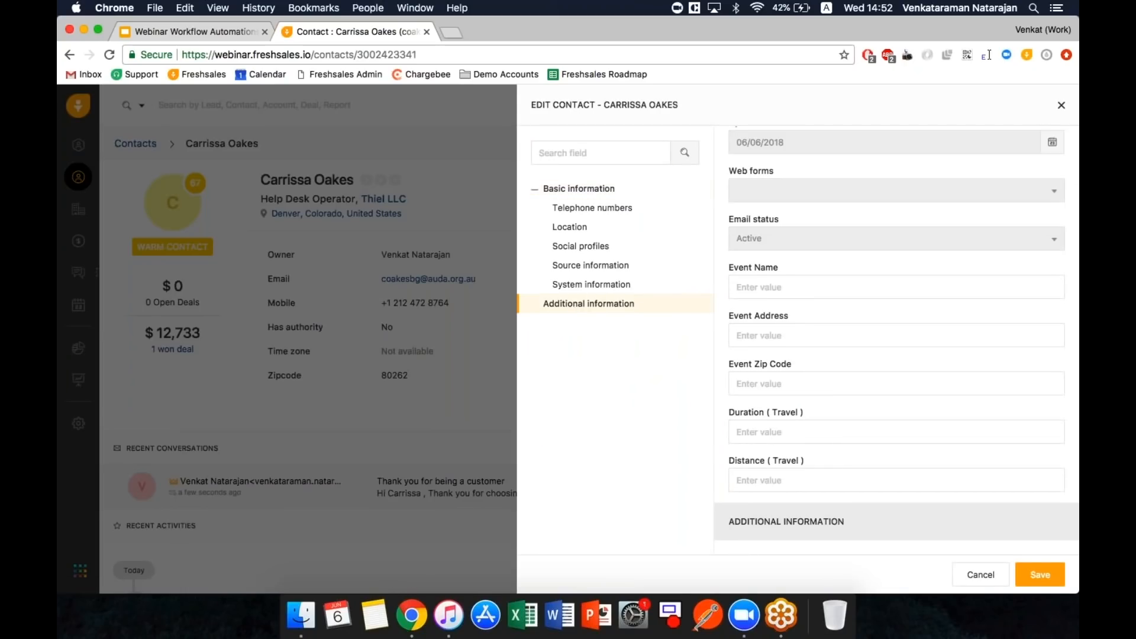
click(980, 574)
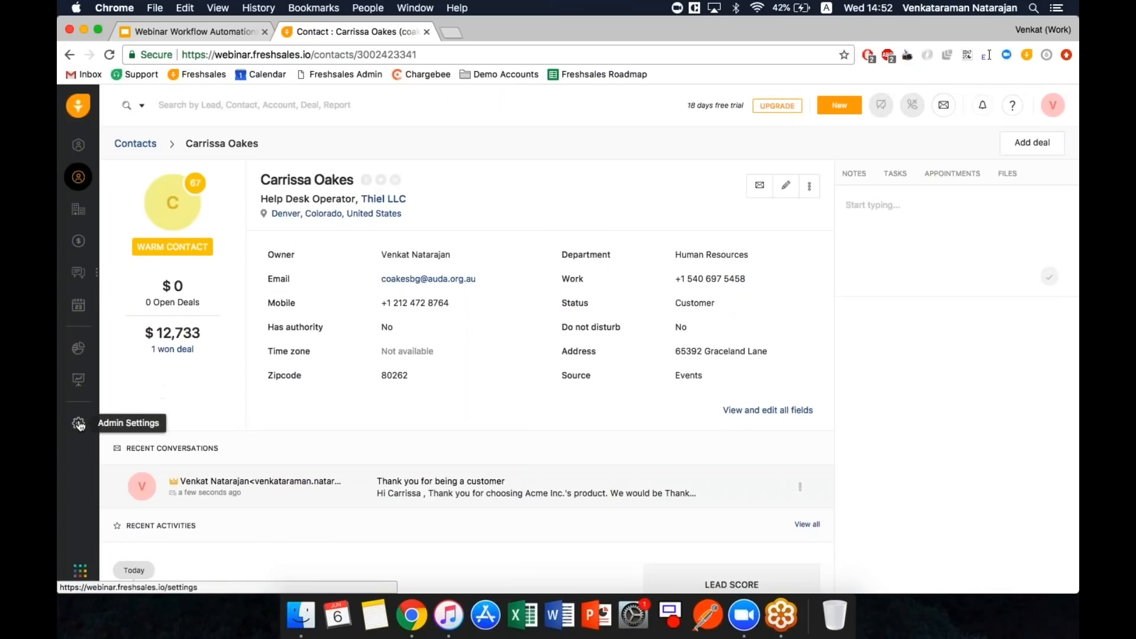
click(80, 424)
- Open the Intermediate - Remind Sales person workflow and scroll to its Subscription End Date condition
scroll(174, 532, down, 2)
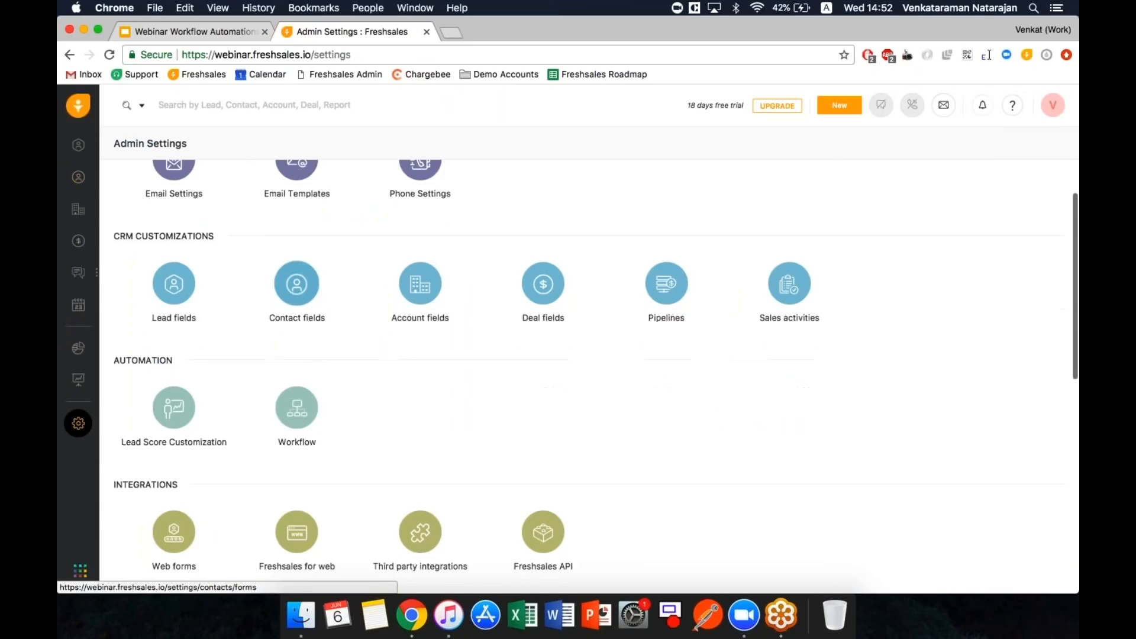
scroll(301, 401, down, 1)
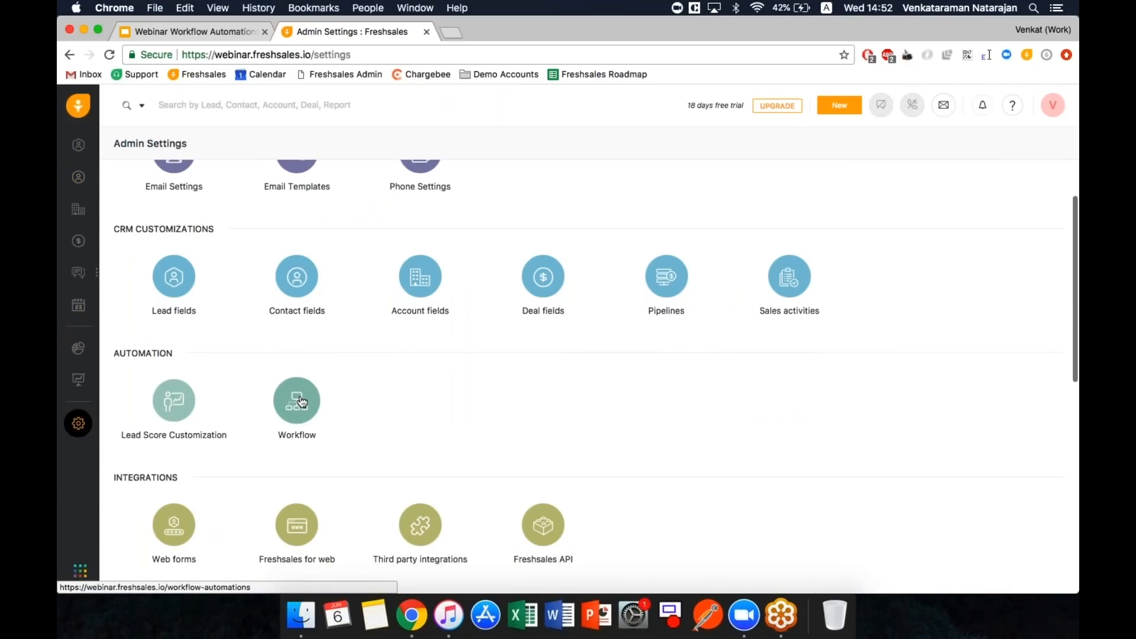
click(301, 402)
click(295, 359)
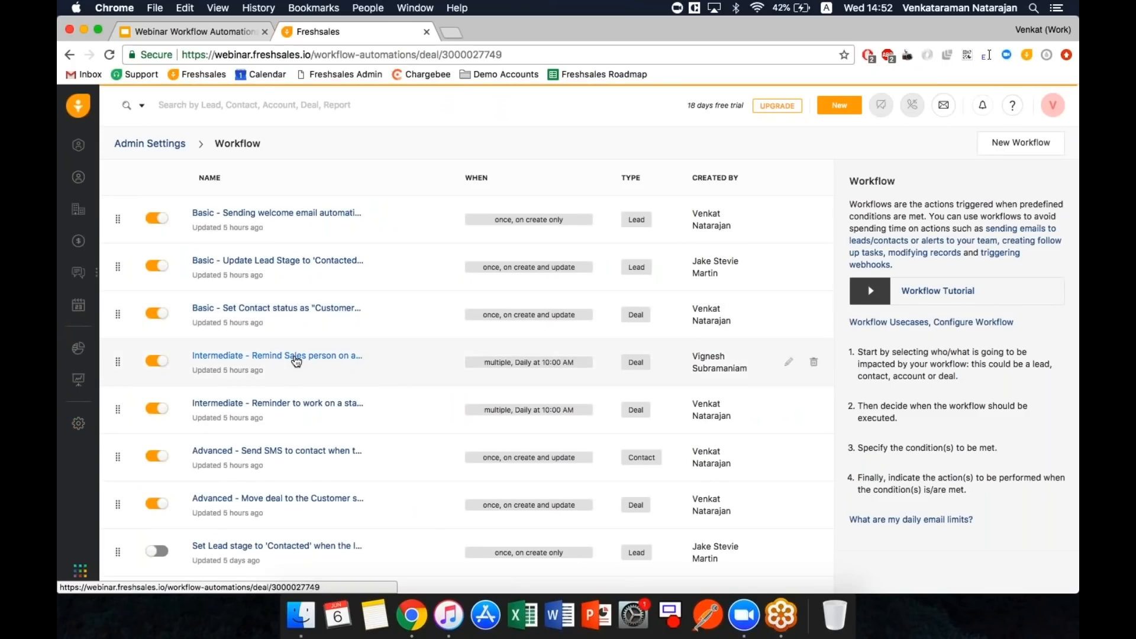
drag(426, 201, 121, 200)
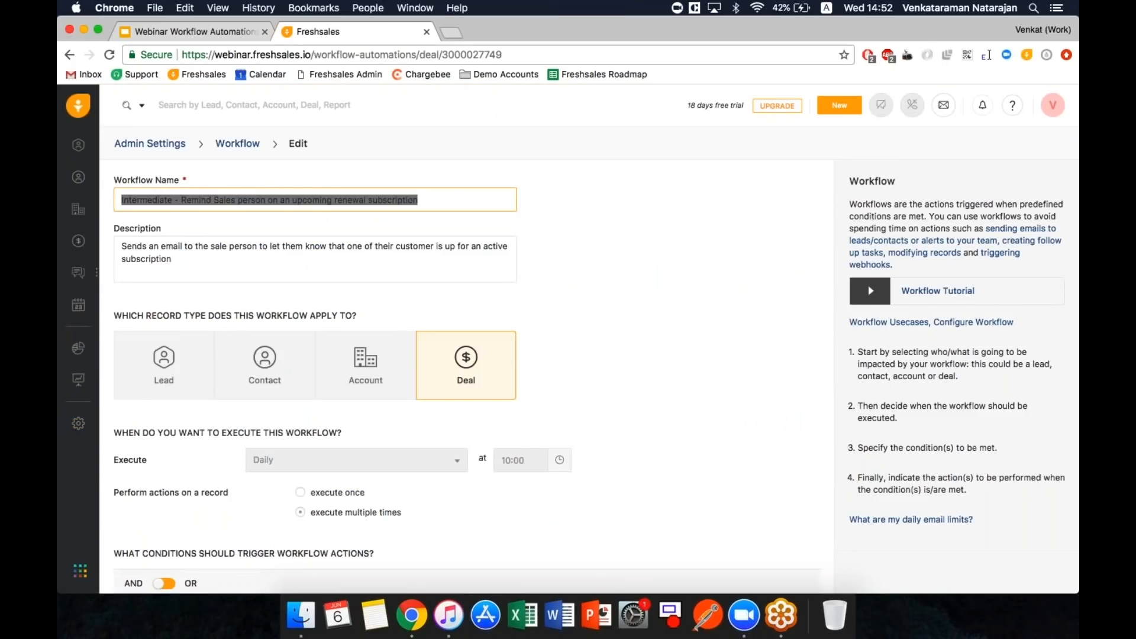
click(433, 202)
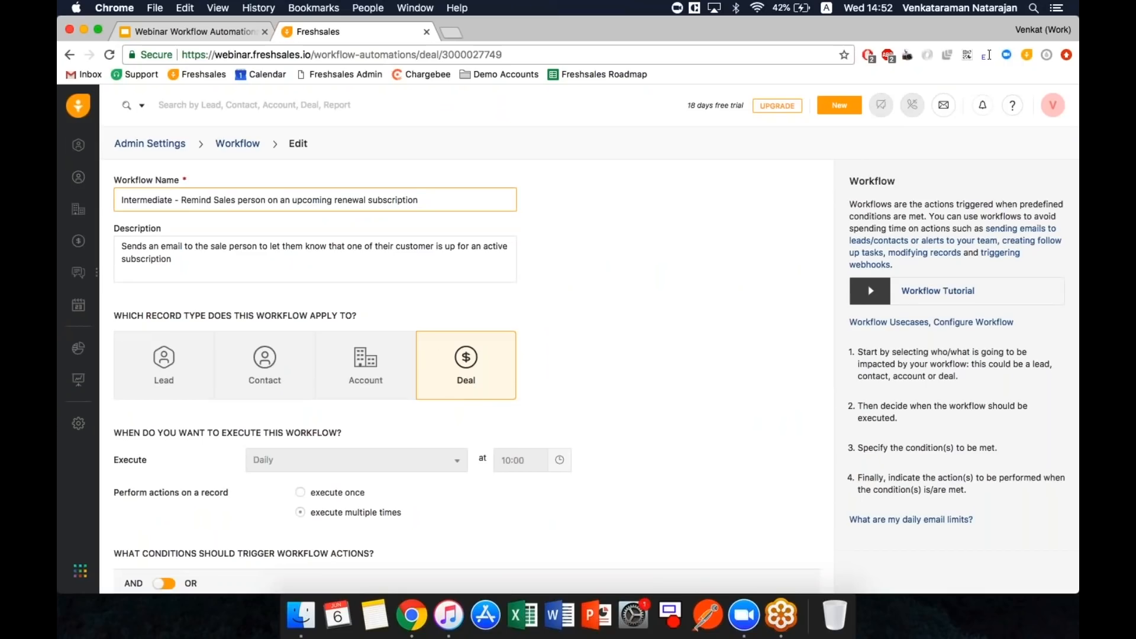
scroll(429, 383, down, 5)
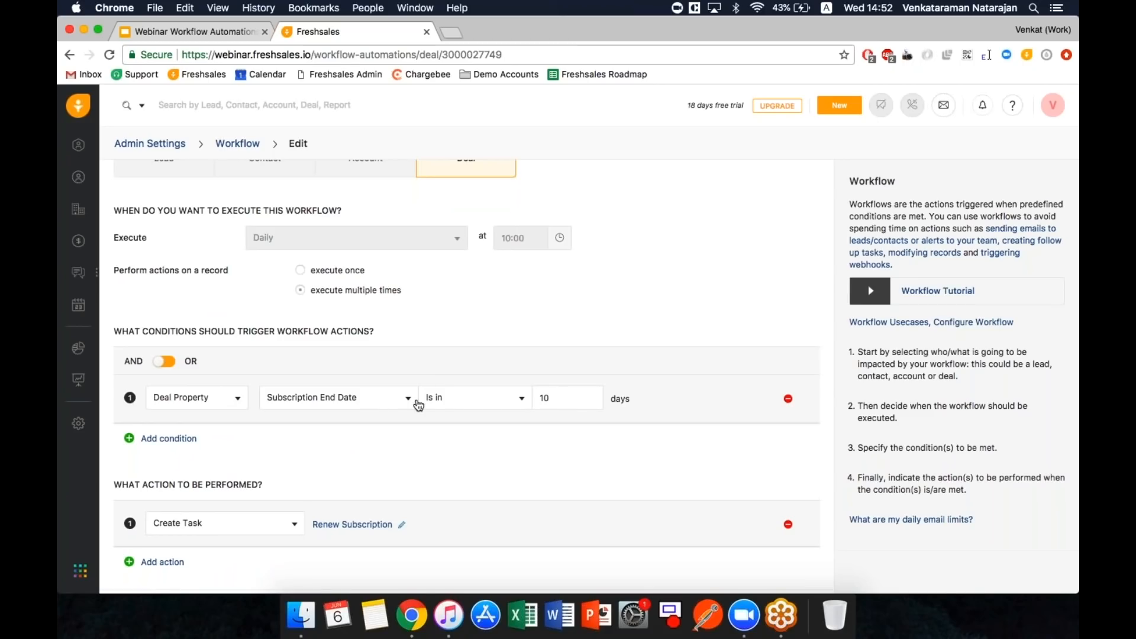
- Leave the 10-day condition and Renew Subscription task unchanged, then add a second empty action
click(577, 395)
scroll(324, 528, down, 1)
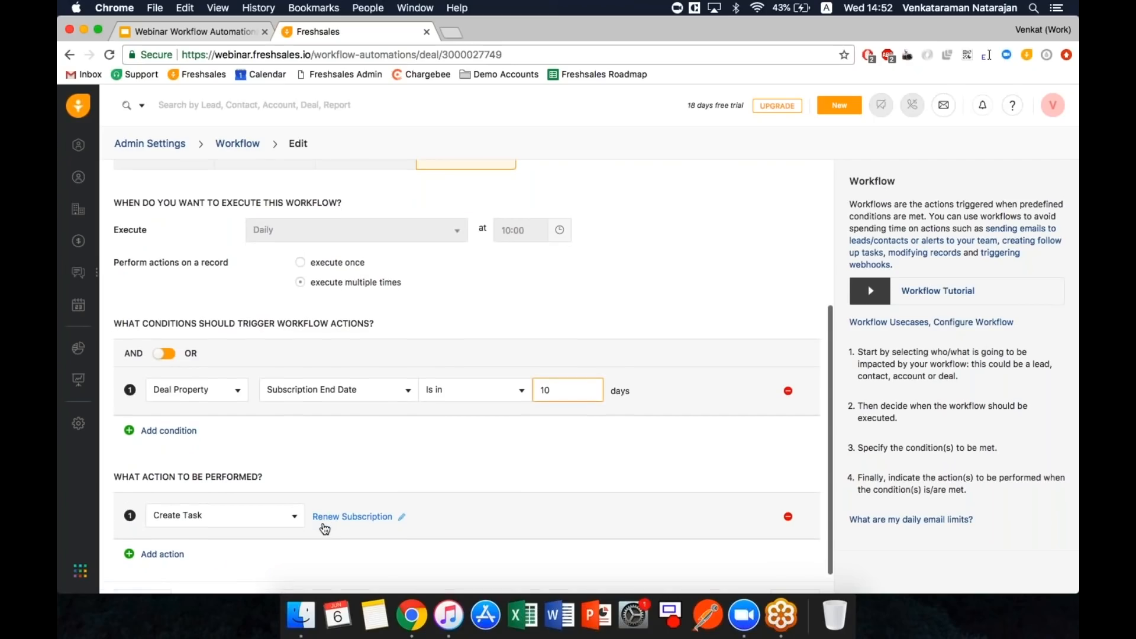
click(292, 516)
click(283, 468)
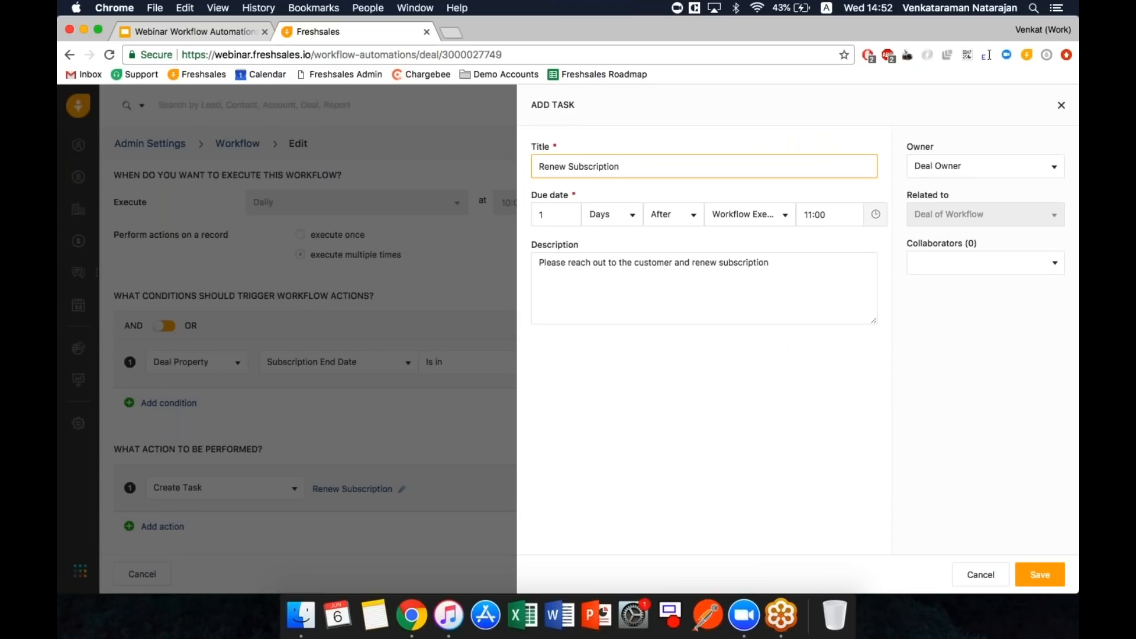
click(981, 572)
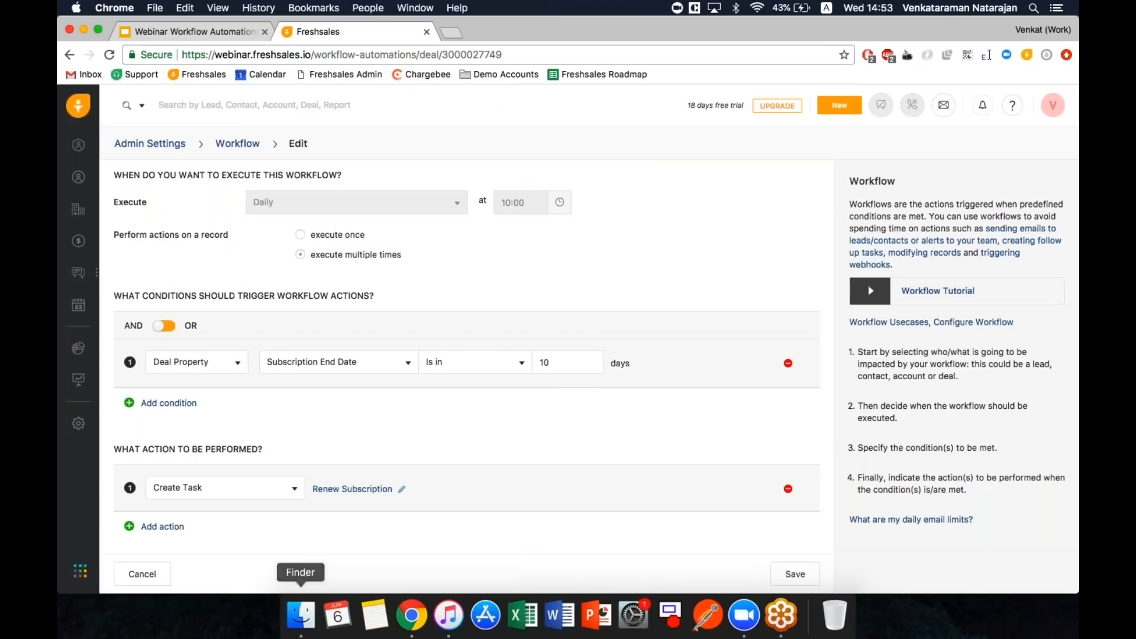
click(162, 526)
click(203, 535)
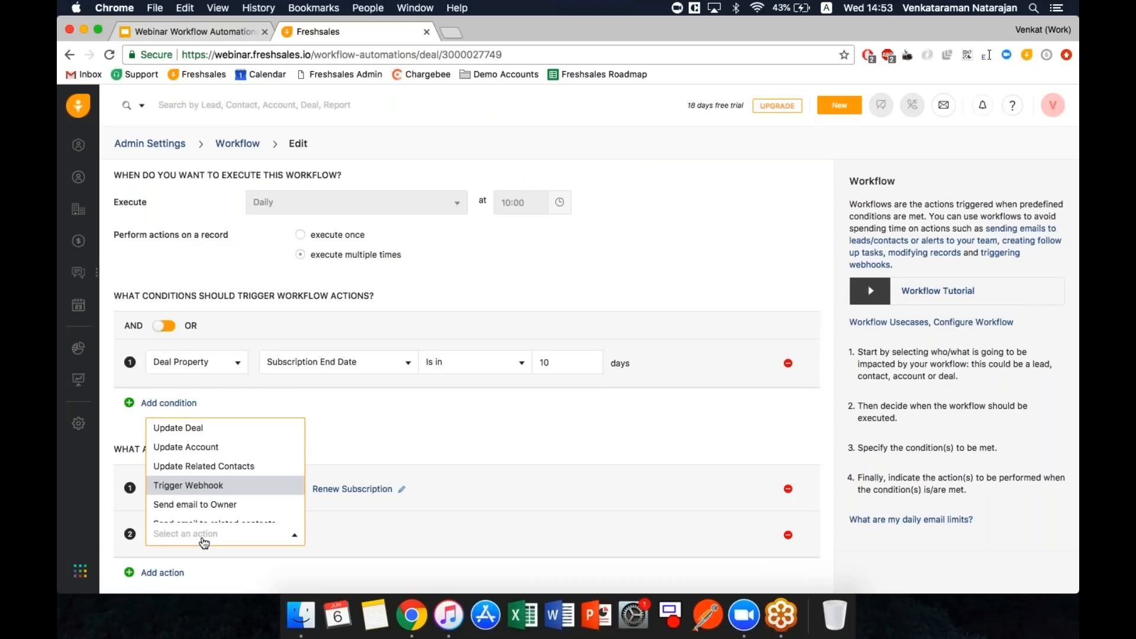
- Set action 2 to send the Thank you Email template to related contacts and save
scroll(201, 502, down, 2)
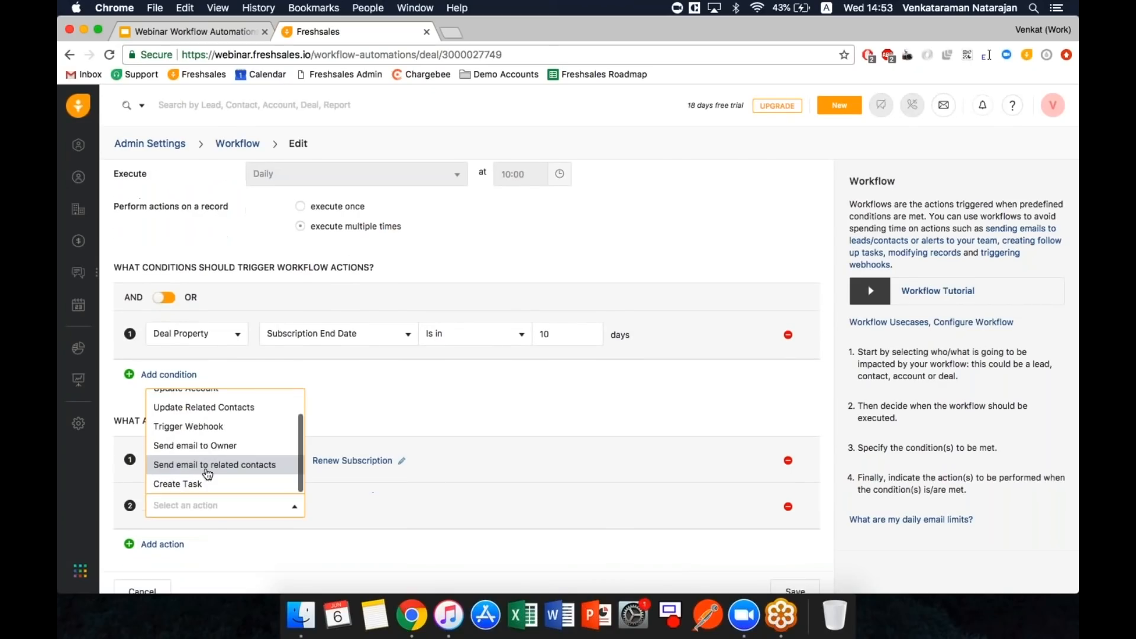
click(197, 465)
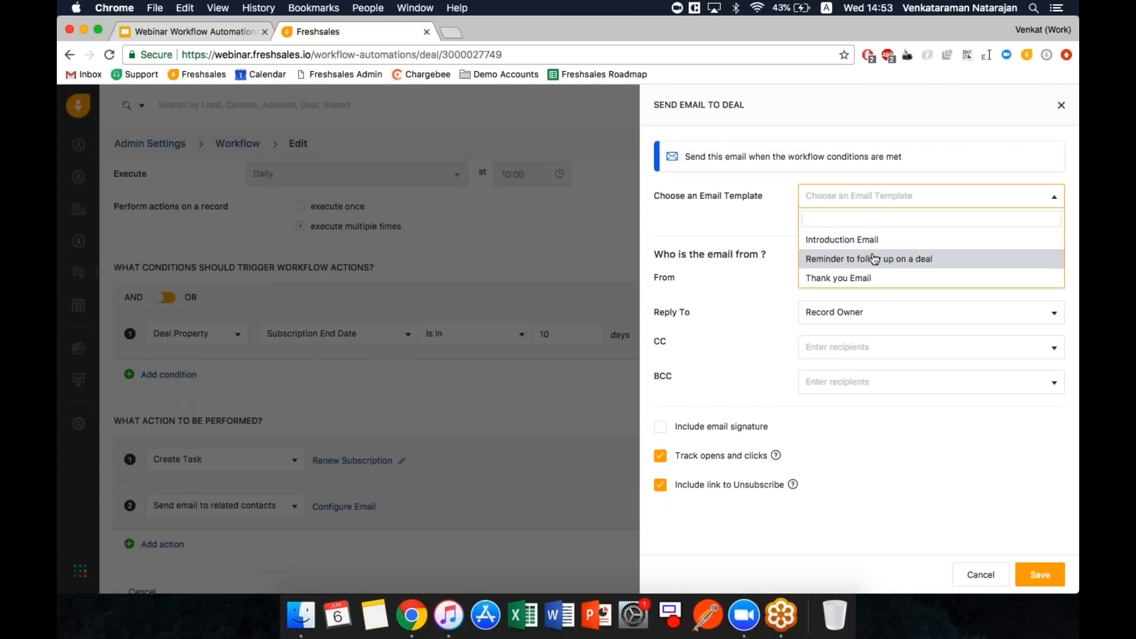
click(862, 278)
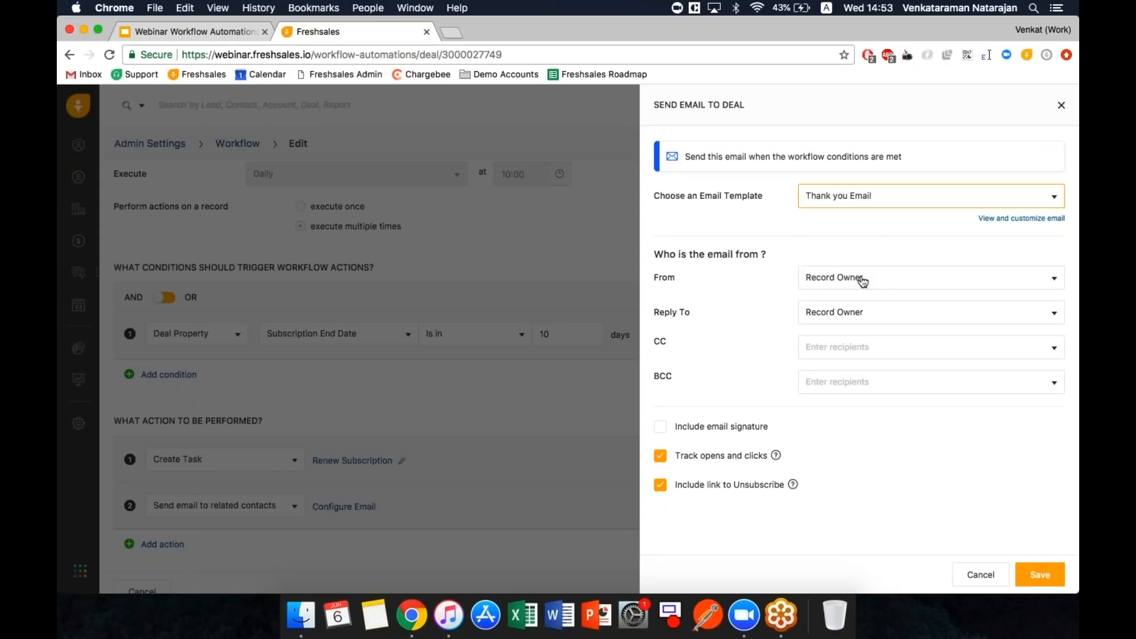
click(1039, 574)
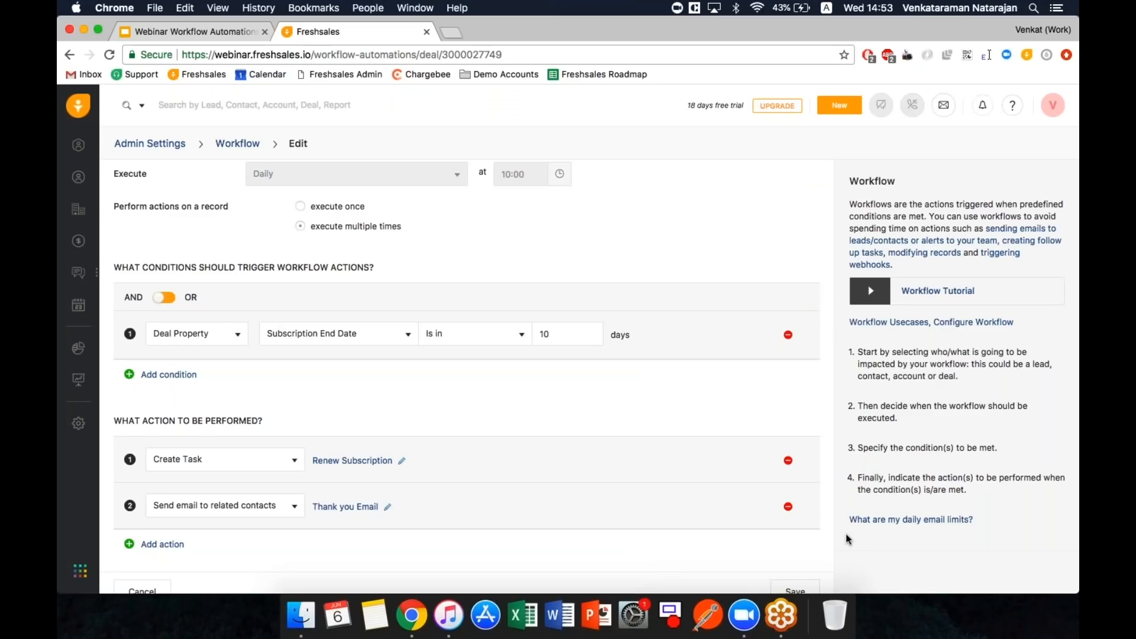
- Add a second deal condition and browse the field choices without picking one
scroll(563, 466, up, 4)
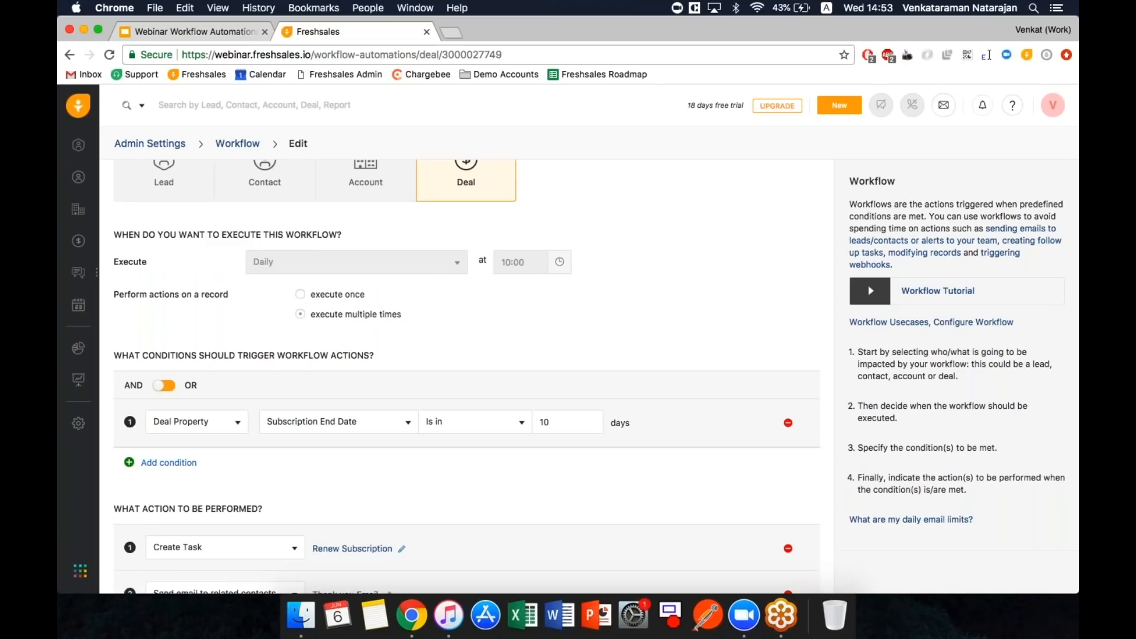
click(166, 462)
click(344, 473)
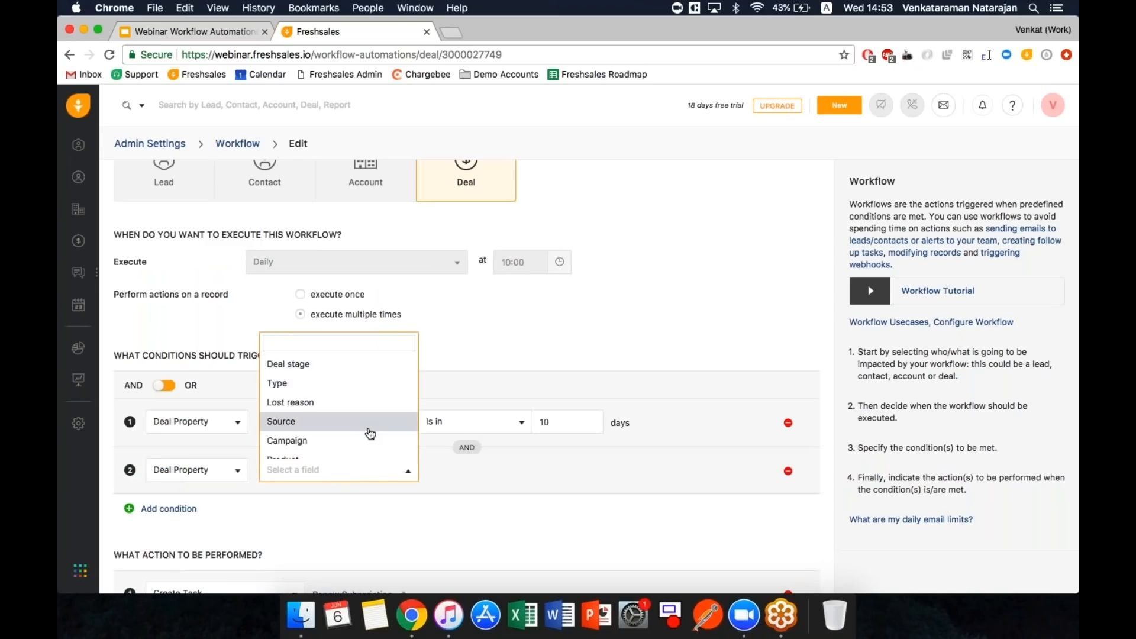
scroll(368, 431, down, 3)
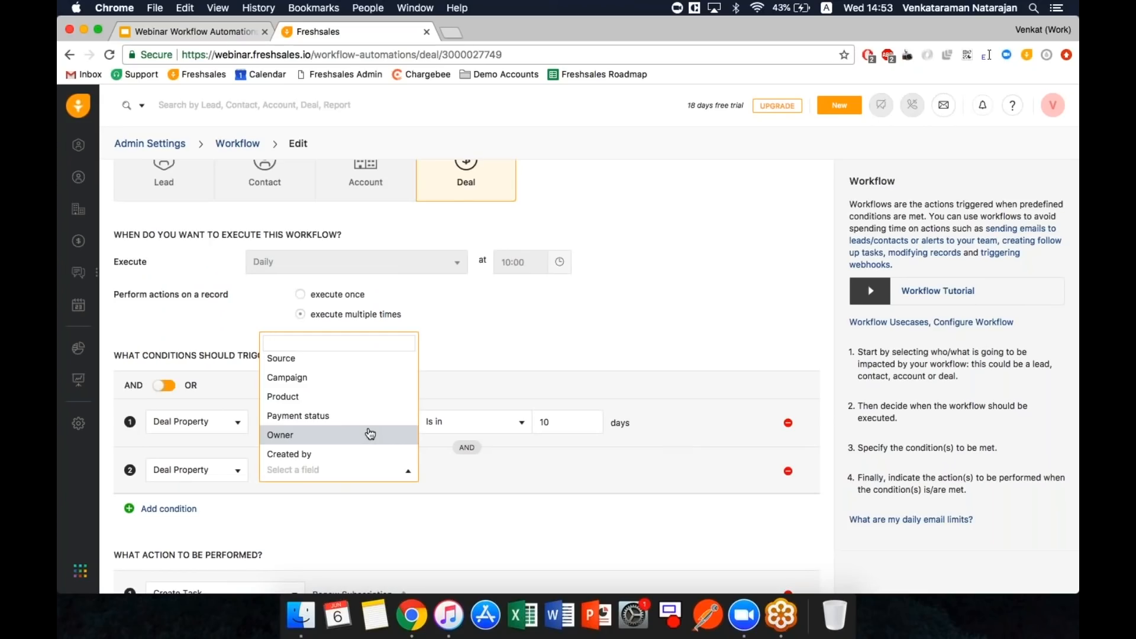
click(450, 436)
click(400, 427)
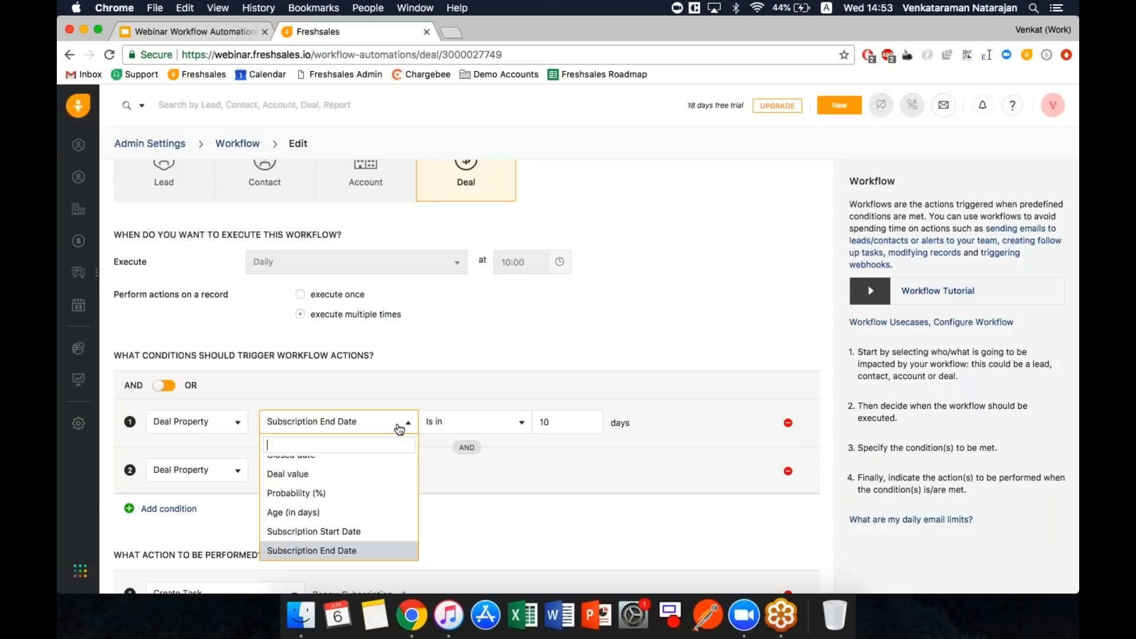
- View slide 10, 'Follow-up on stale deals', then return to the workflow editor's top
key(ctrl+Tab)
key(Down)
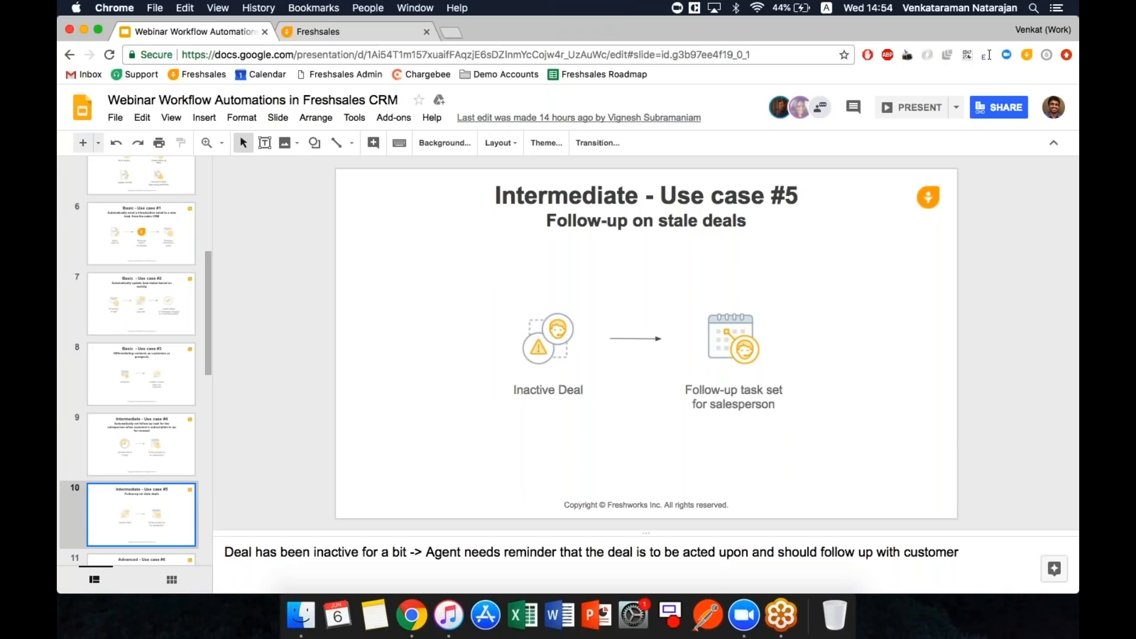
click(345, 32)
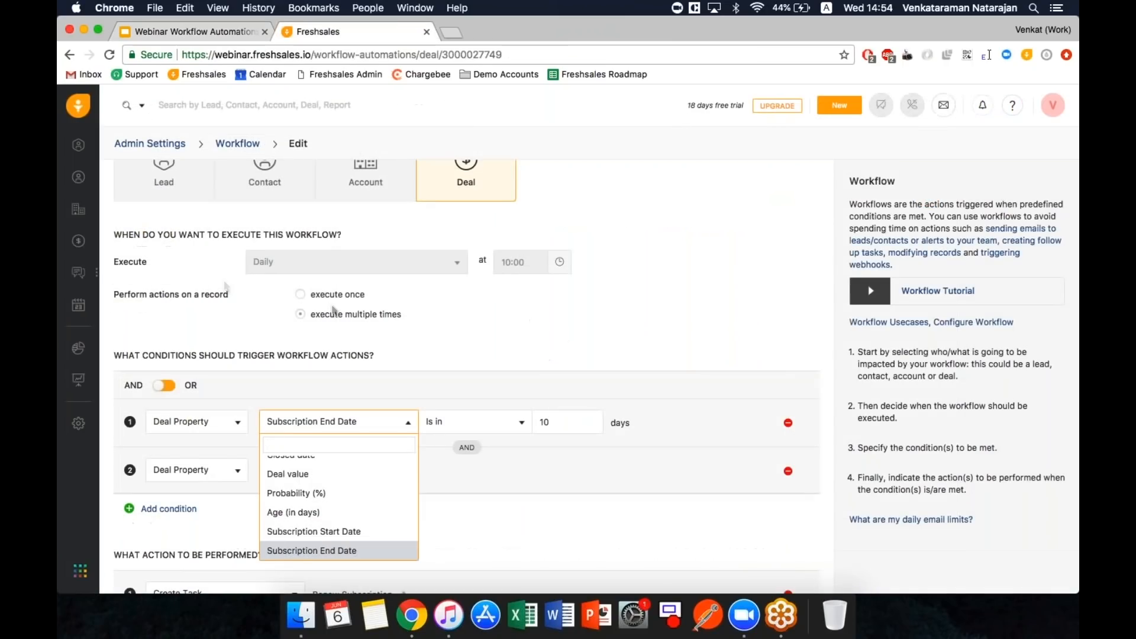
click(454, 333)
scroll(455, 333, up, 1)
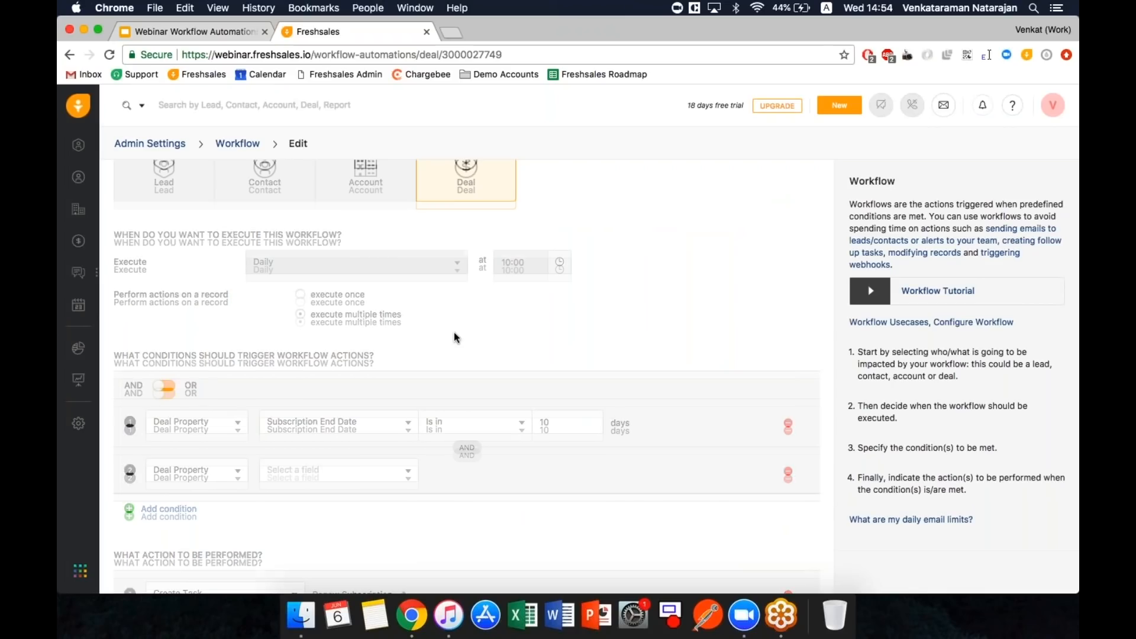
scroll(453, 331, up, 5)
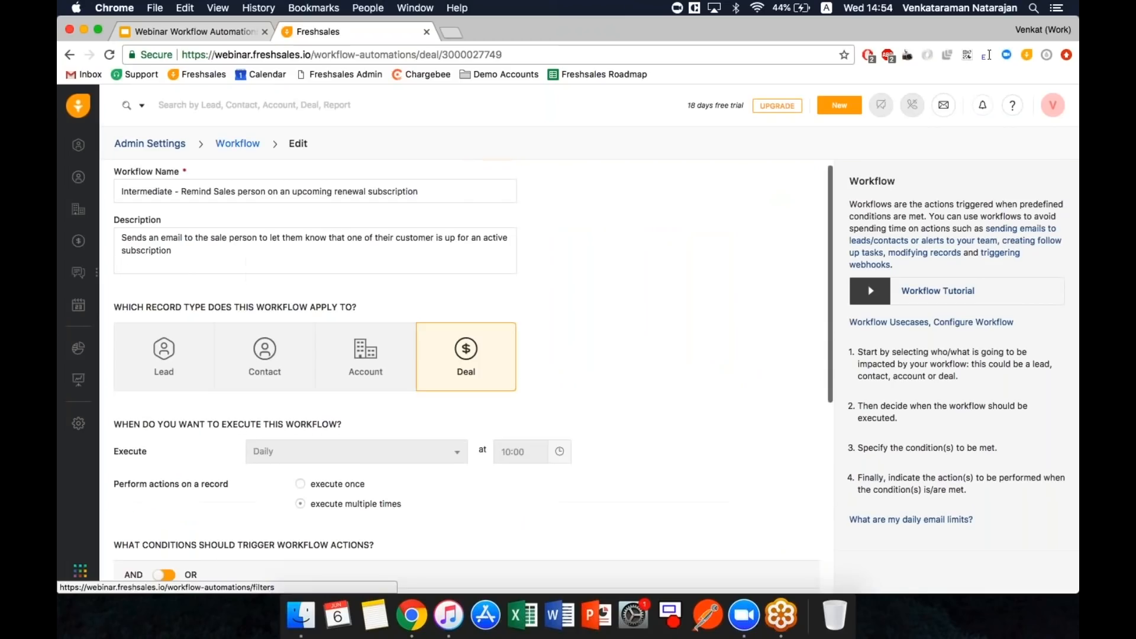
- From the workflow list, open 'Intermediate - Reminder to work on a stale deal' and scroll to its conditions
click(237, 143)
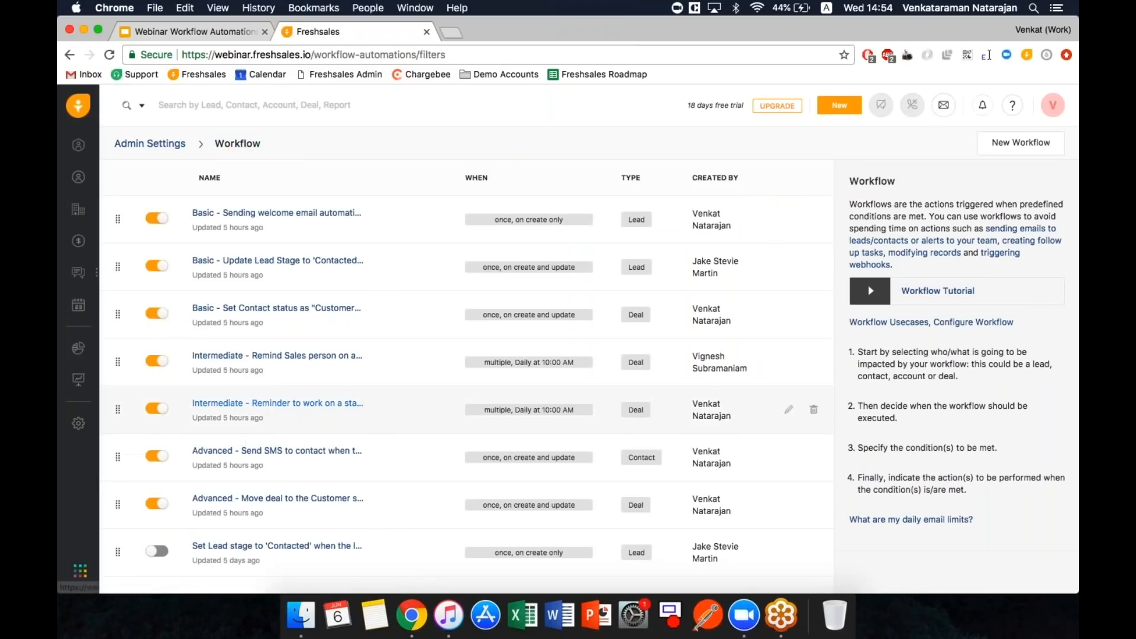
click(261, 405)
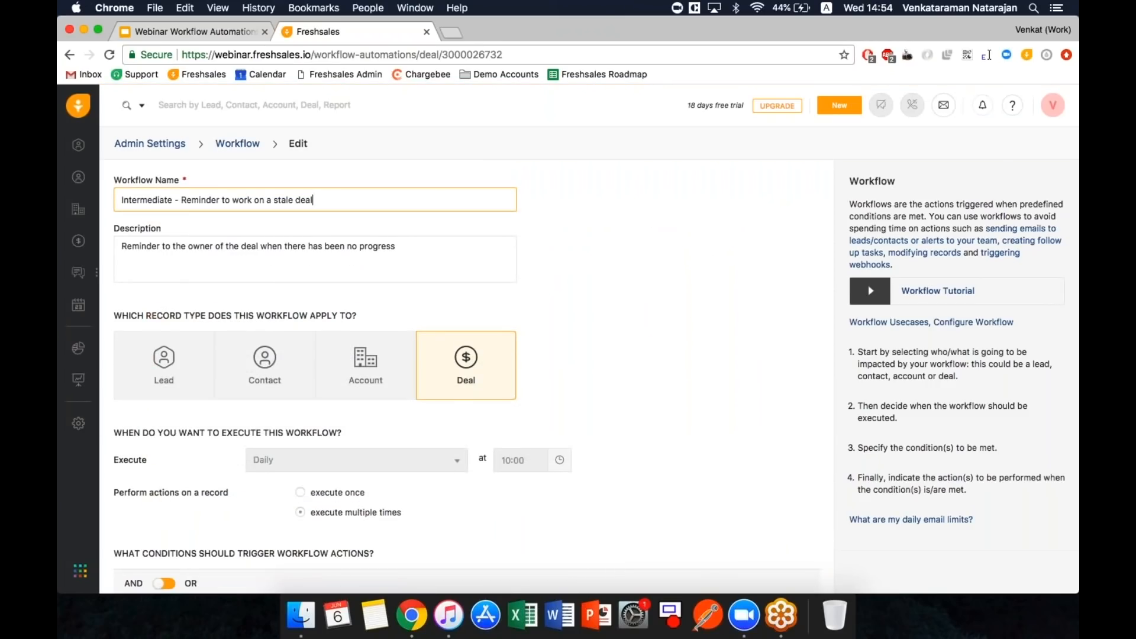
scroll(466, 376, down, 1)
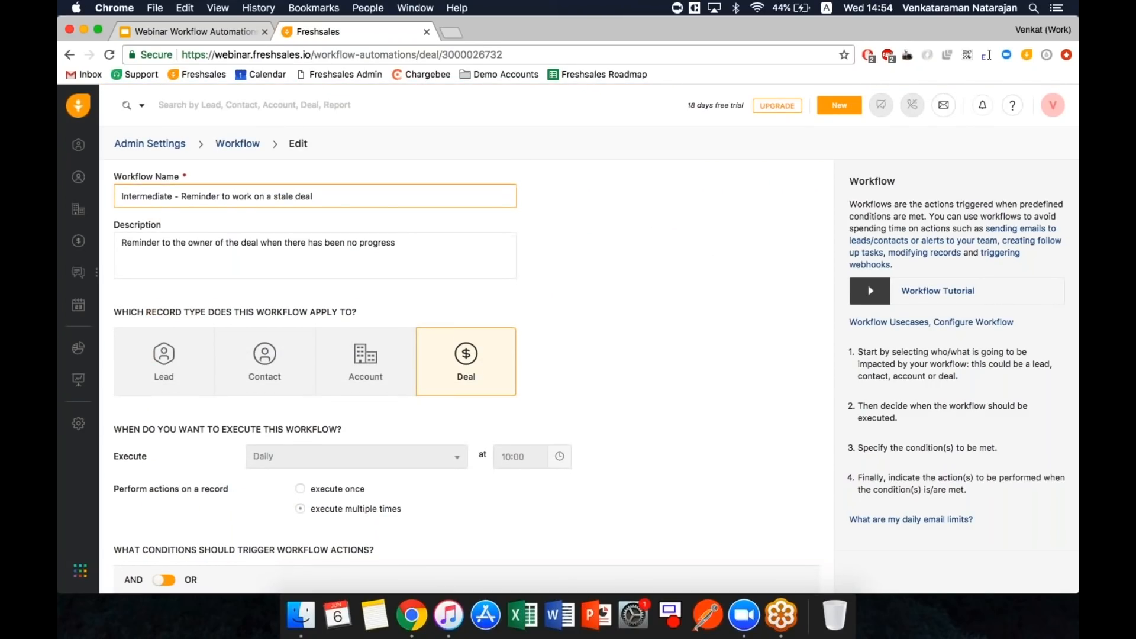
scroll(466, 376, down, 3)
scroll(466, 376, down, 8)
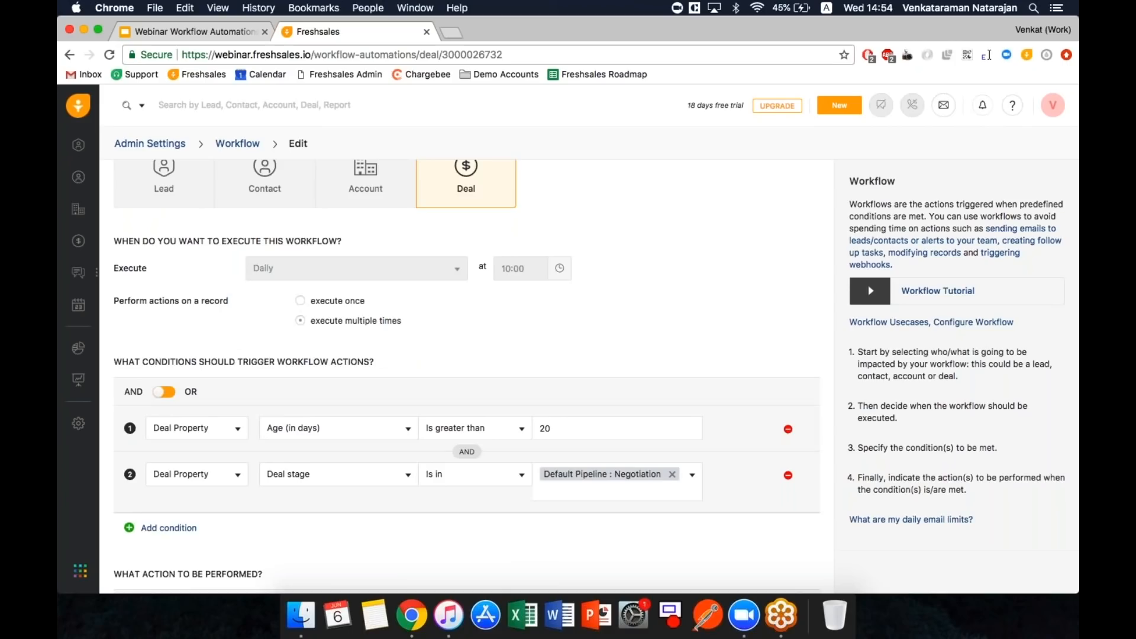
scroll(466, 377, down, 1)
scroll(466, 376, down, 3)
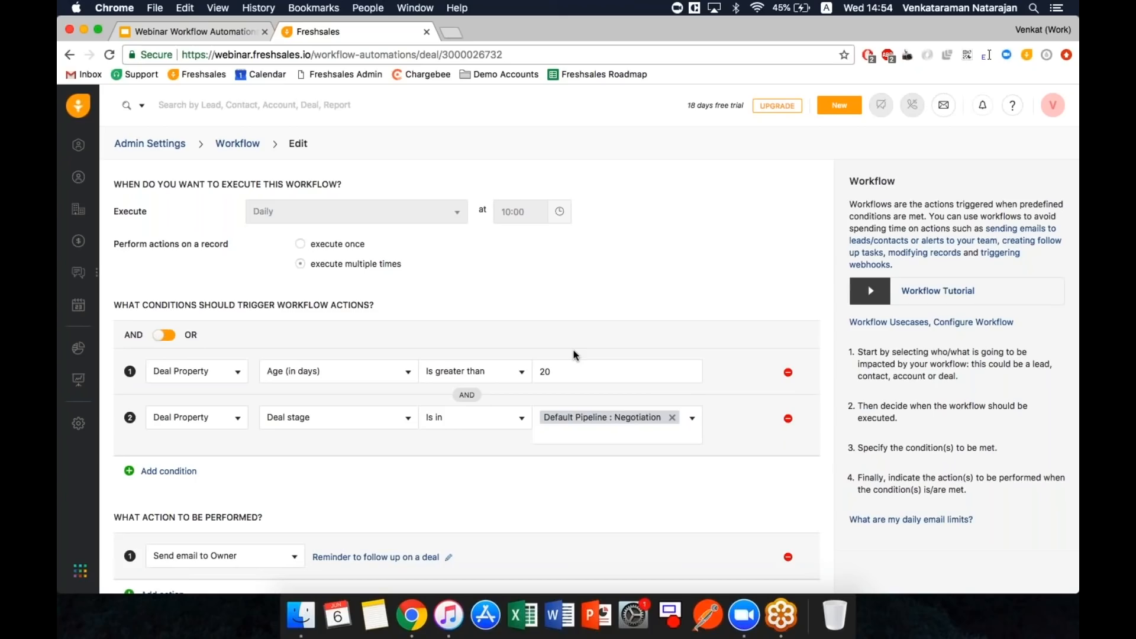
- Add a 'Deal stage updated at' is greater than 20 days ago condition and delete the Age (in days) row
click(188, 473)
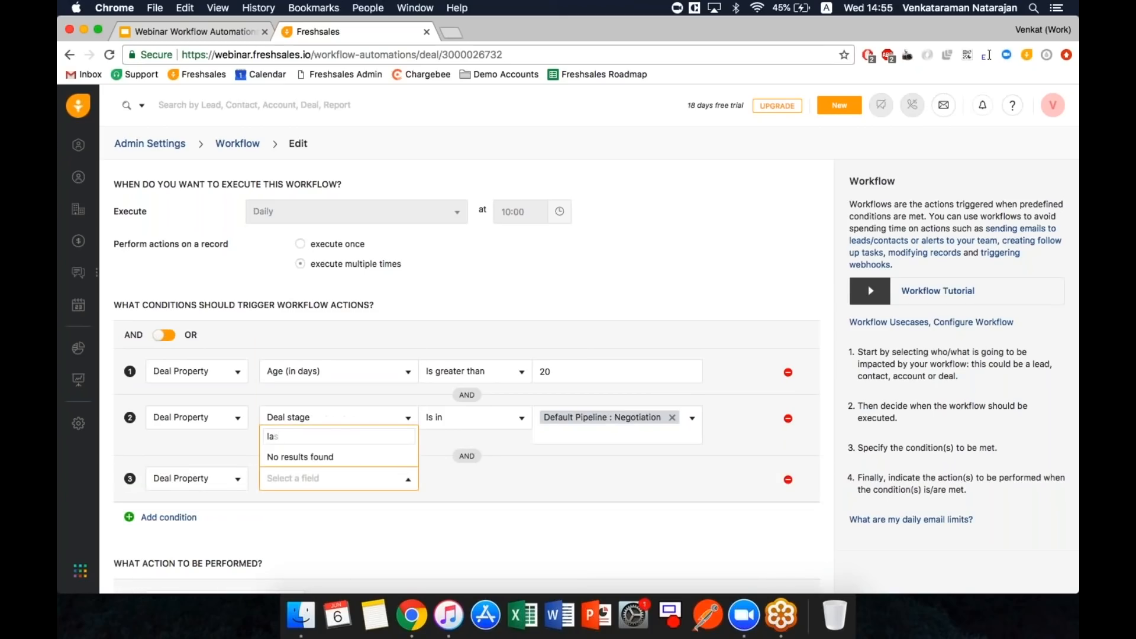
scroll(355, 389, down, 6)
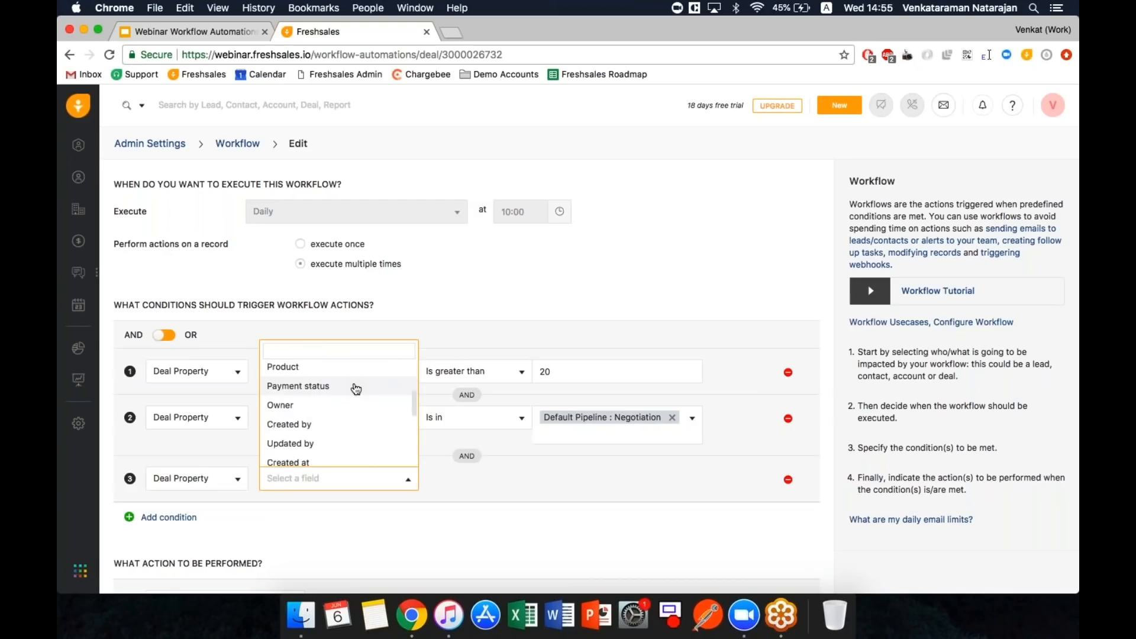
scroll(356, 389, down, 3)
click(330, 385)
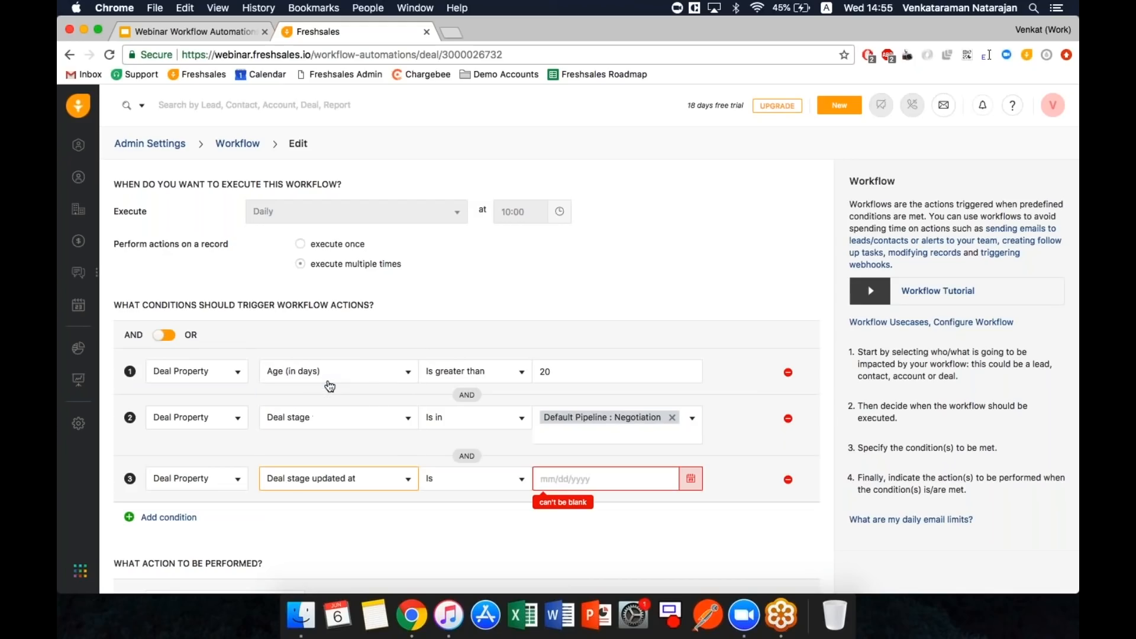
click(514, 476)
scroll(499, 420, down, 2)
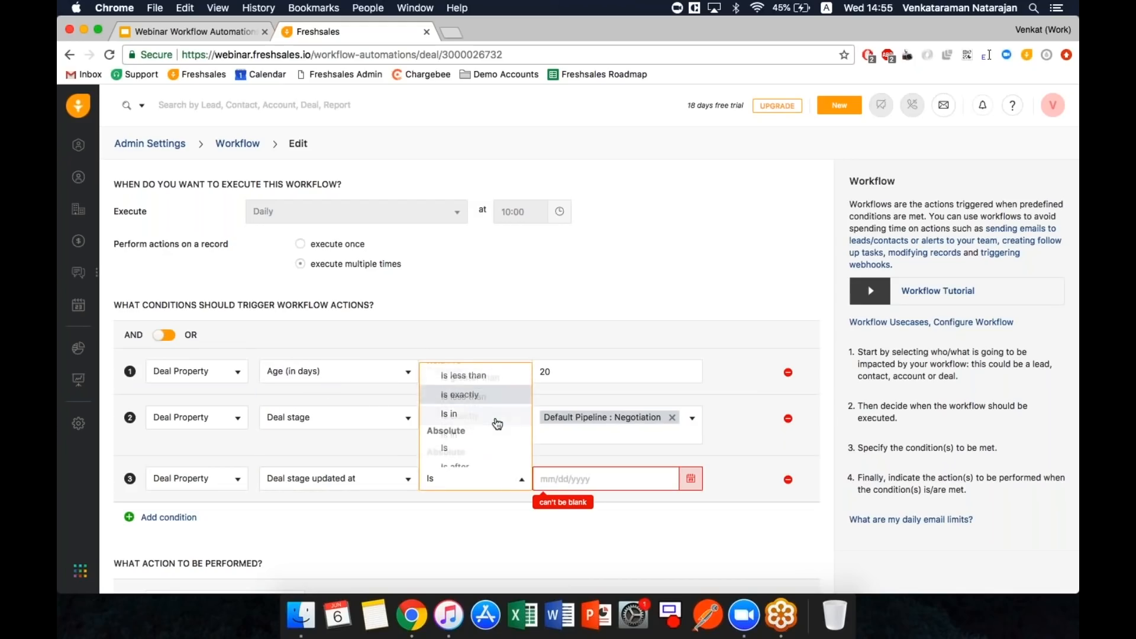
scroll(491, 390, up, 2)
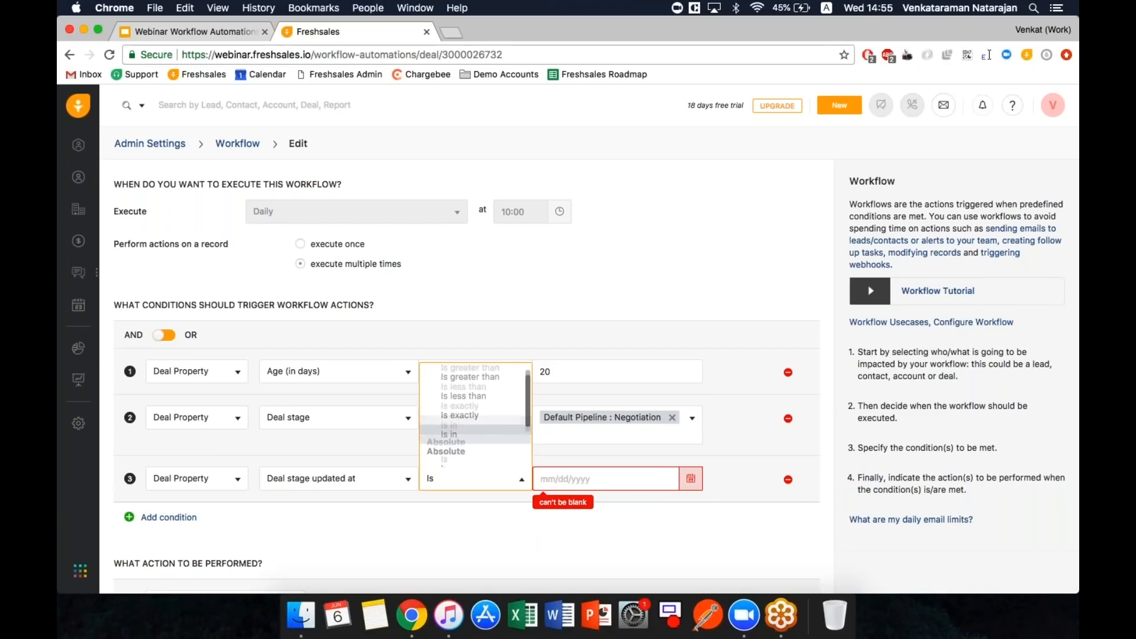
click(488, 373)
text(20)
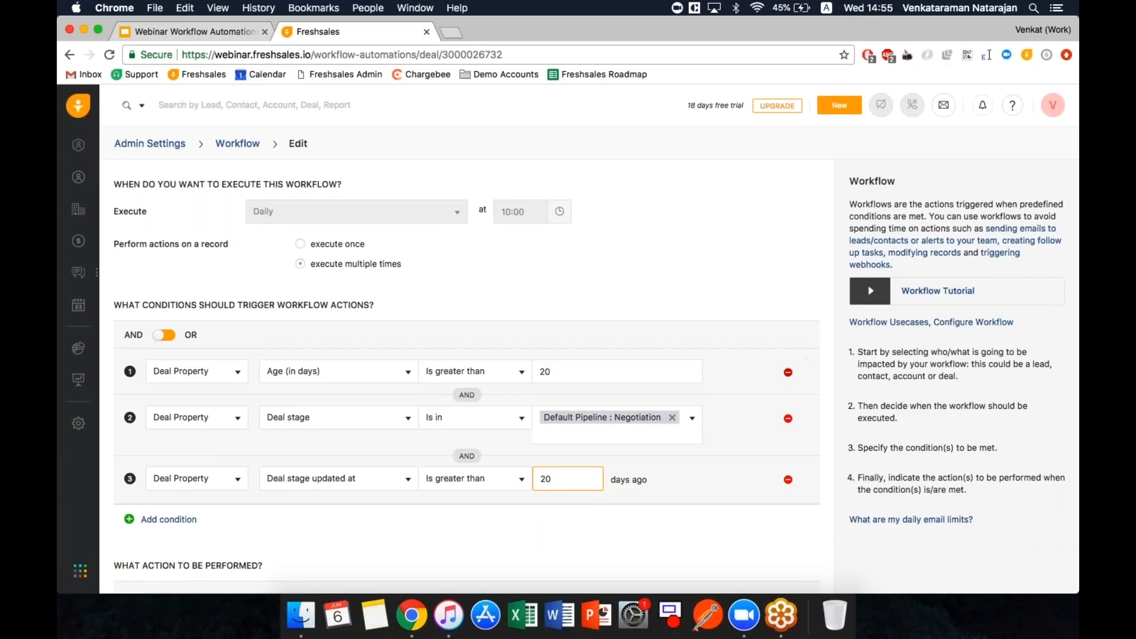
click(788, 372)
scroll(666, 339, down, 2)
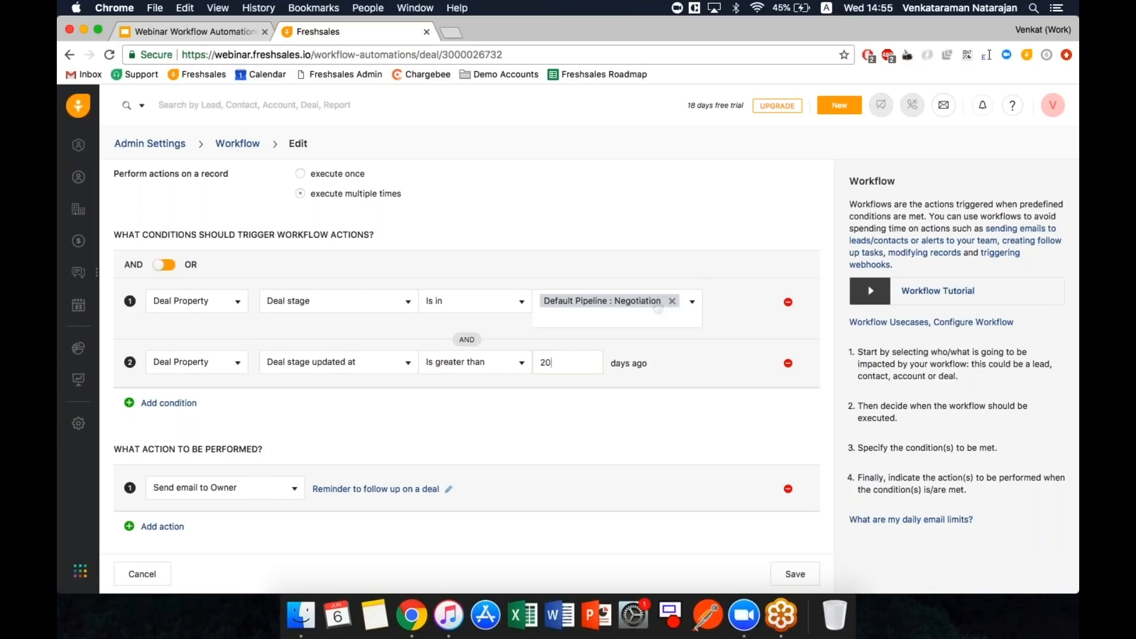
- Review the 20 days ago value, then cancel out of the owner reminder email settings unchanged
click(546, 363)
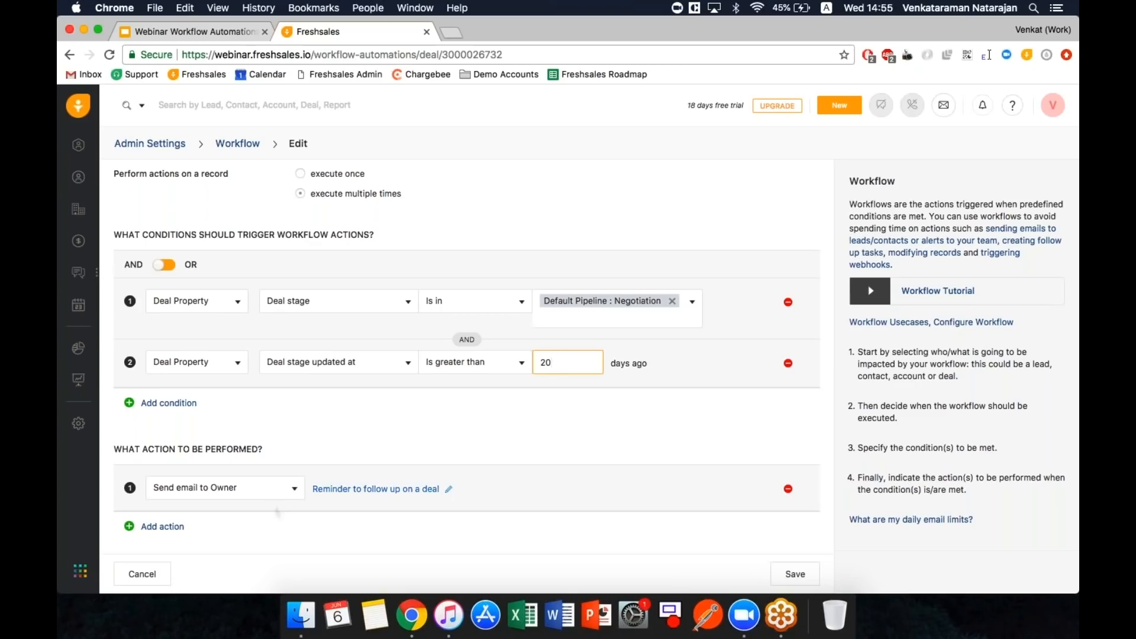
click(372, 495)
click(372, 494)
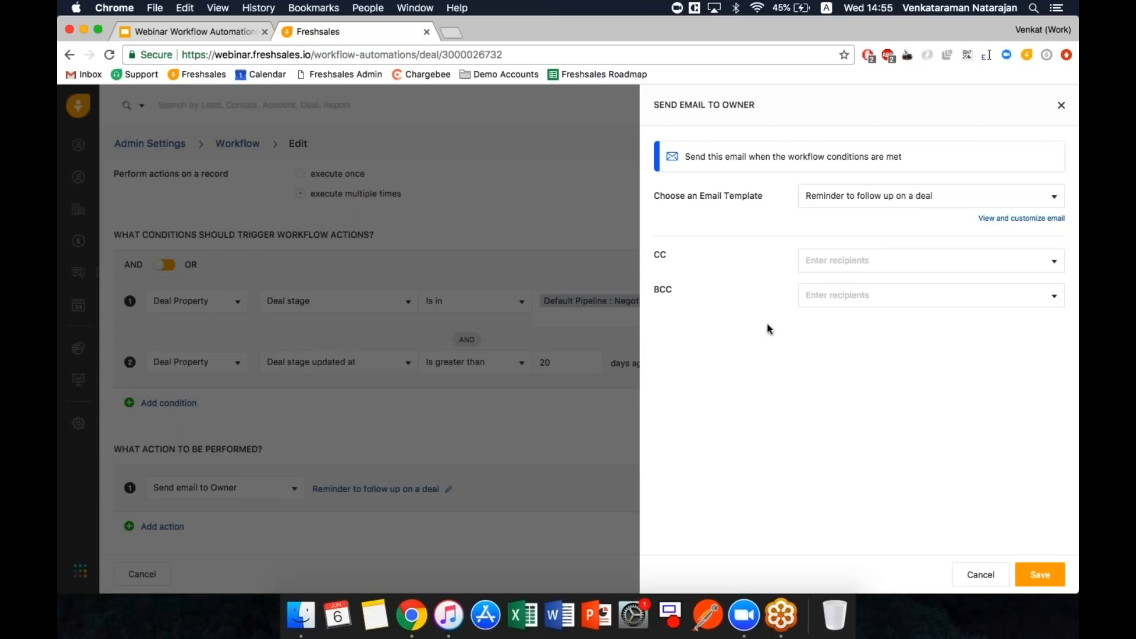
click(979, 575)
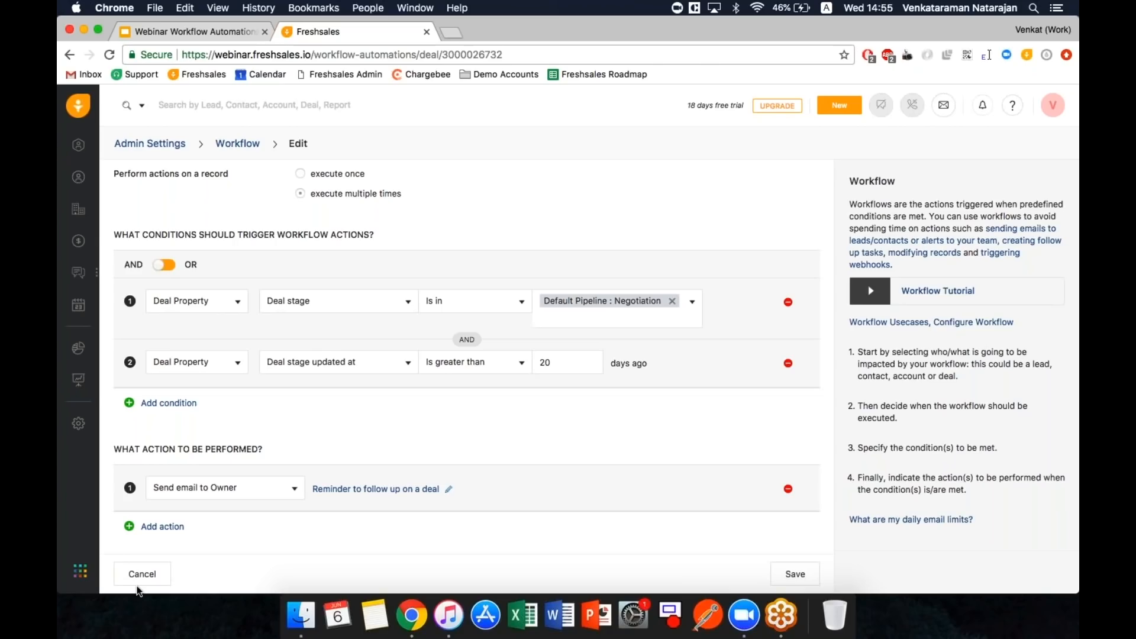
- Return Freshsales to the workflow list, then advance the deck to slide 11, 'Advanced - Use case #6'
key(ctrl+Tab)
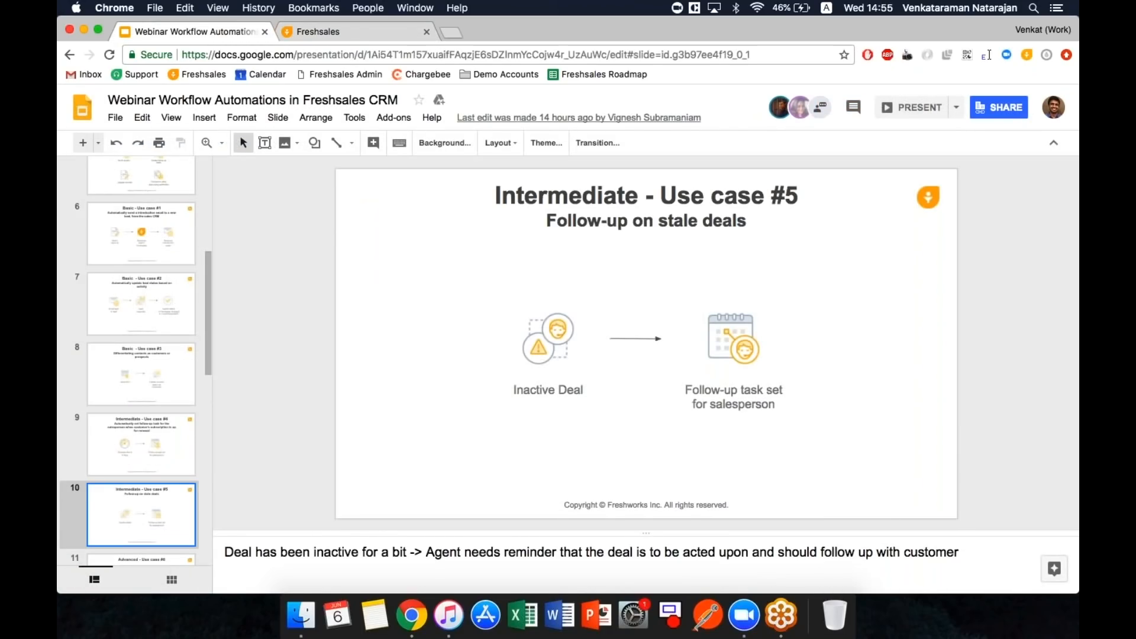
key(ctrl+Tab)
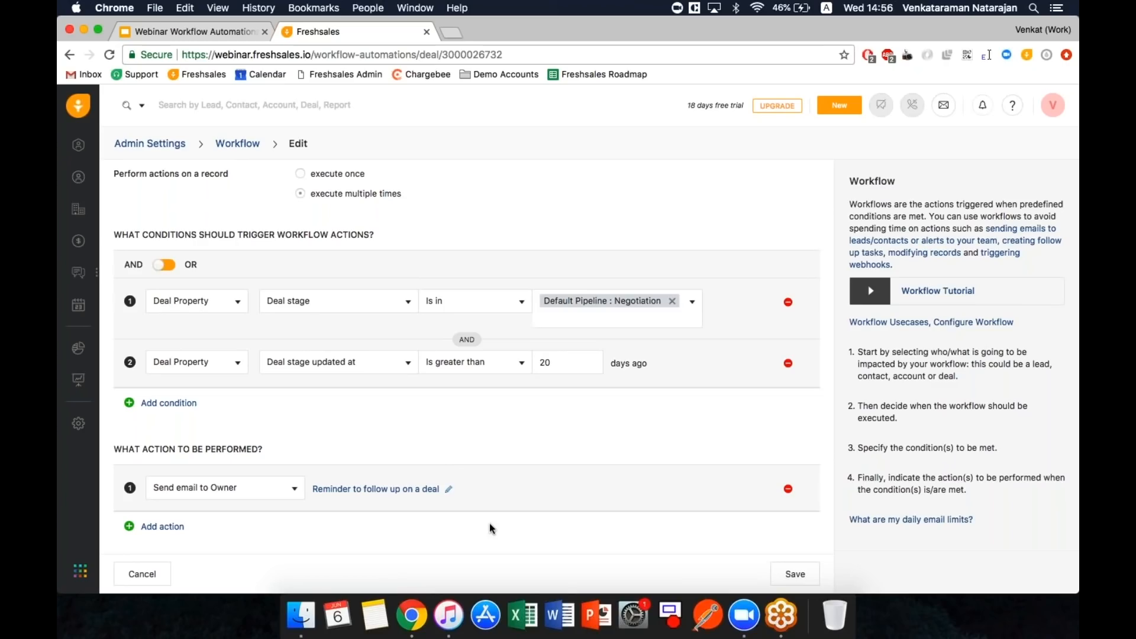
click(251, 148)
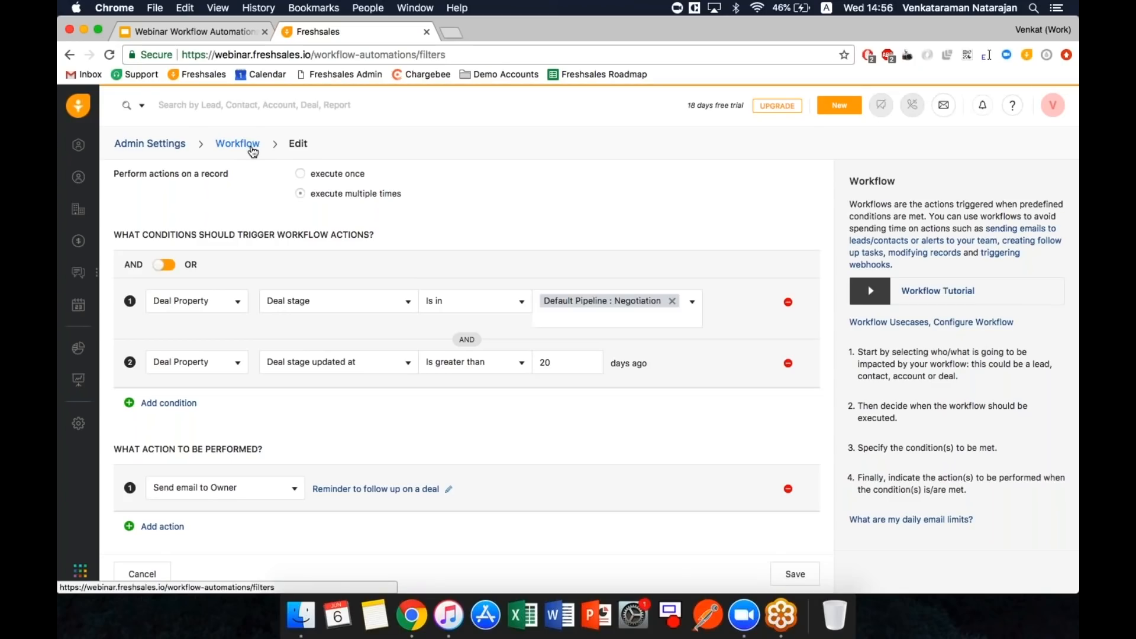
key(ctrl+shift+Tab)
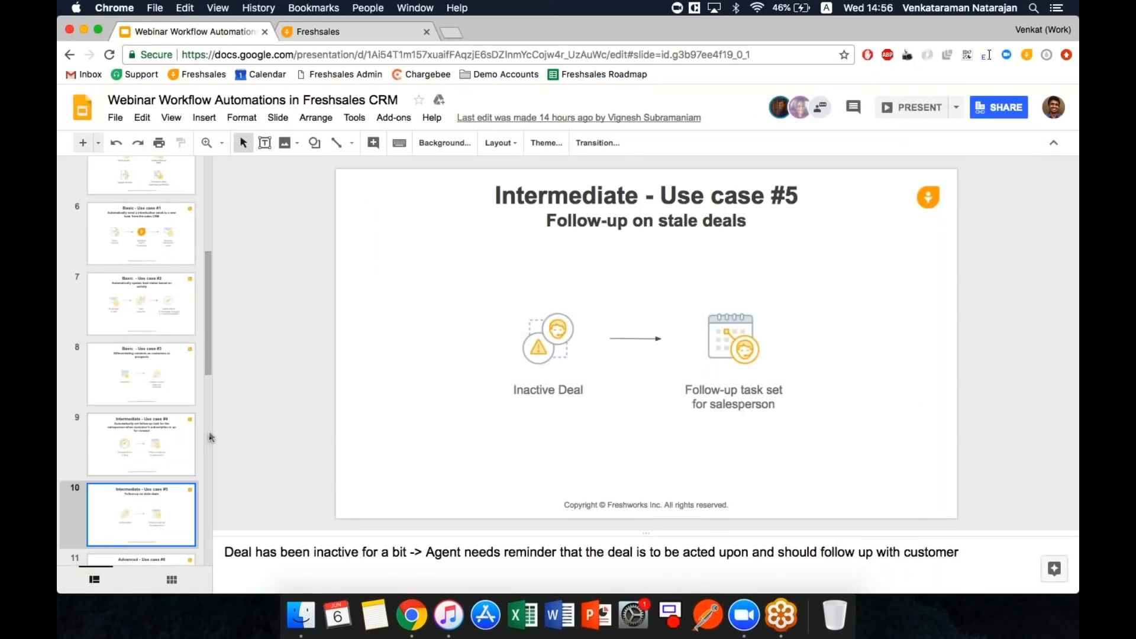
key(Down)
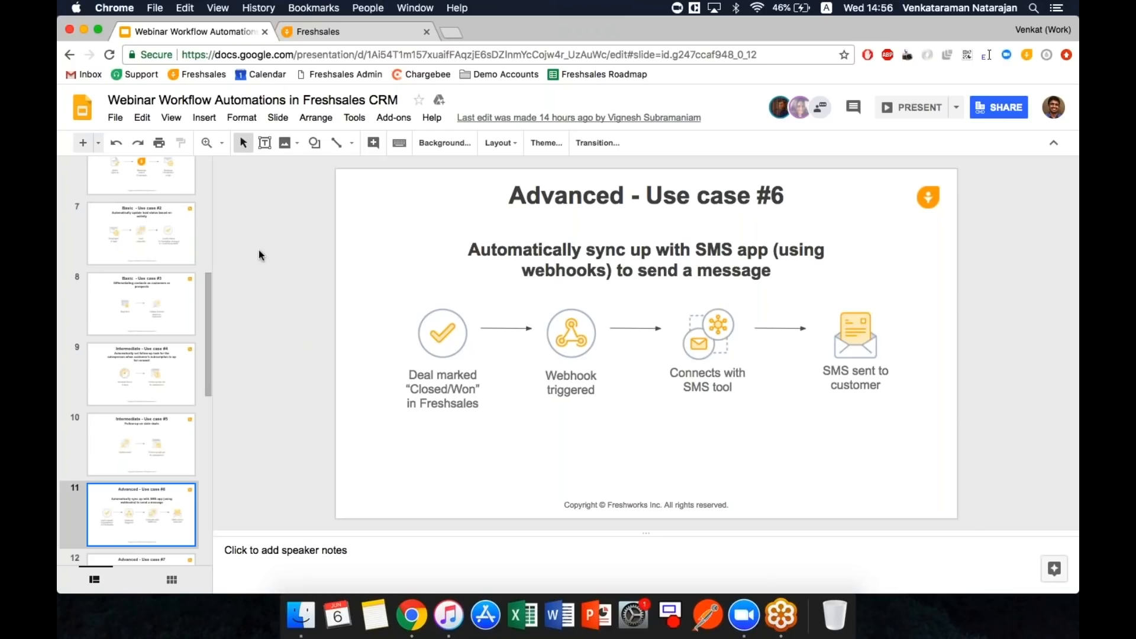
- In the 'Advanced - Send SMS' workflow, add a Send email to Contact action using the Thank you Email template
click(325, 33)
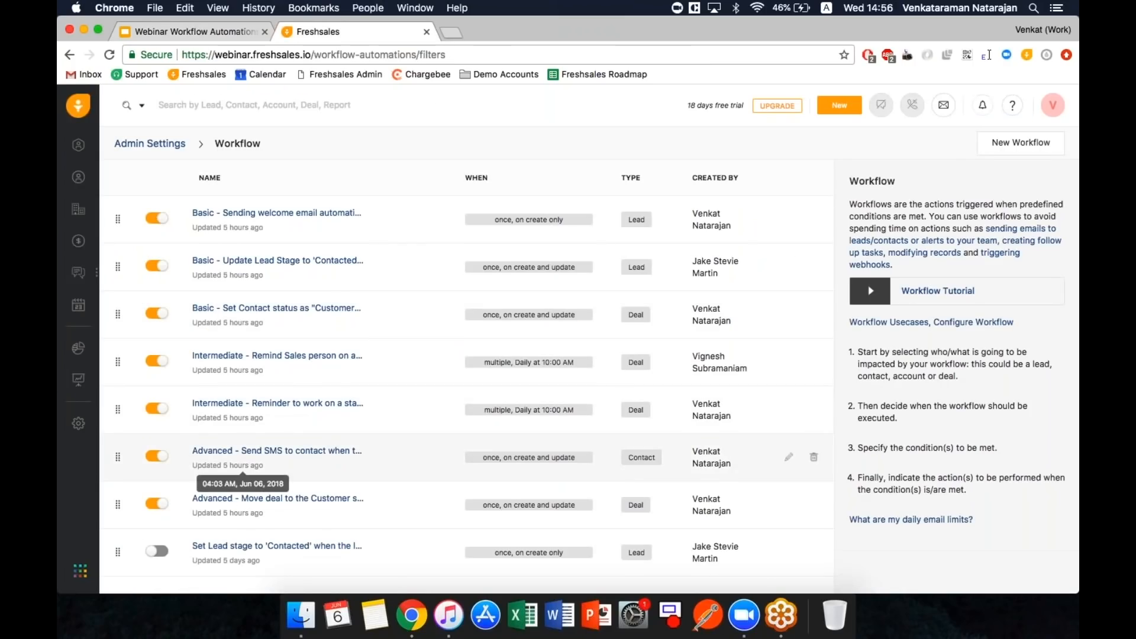
click(268, 454)
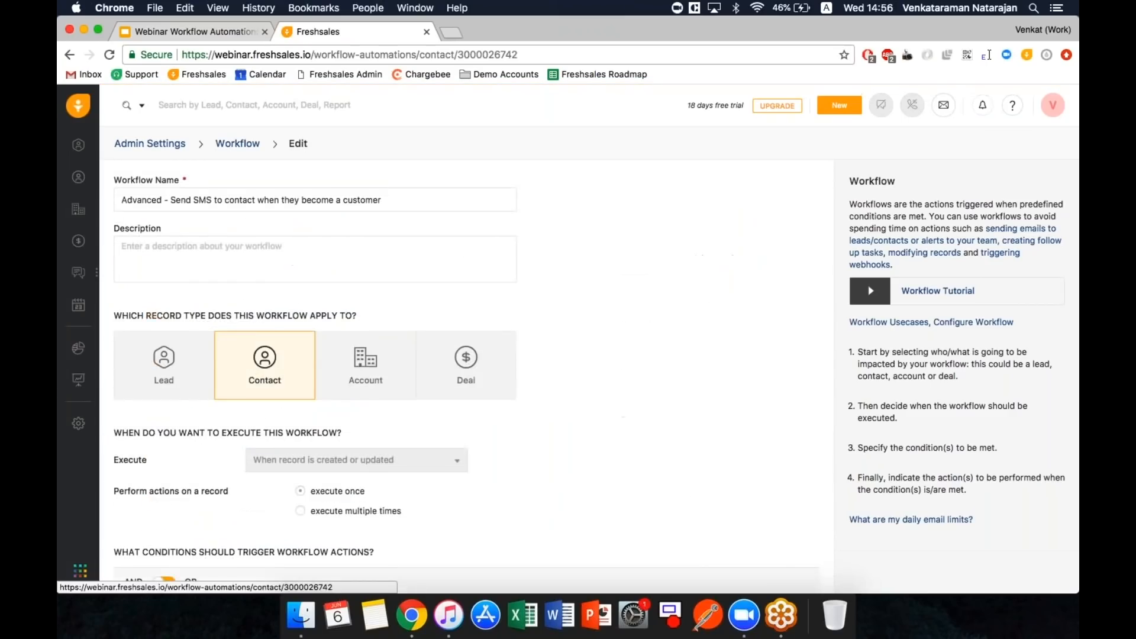
scroll(280, 441, down, 5)
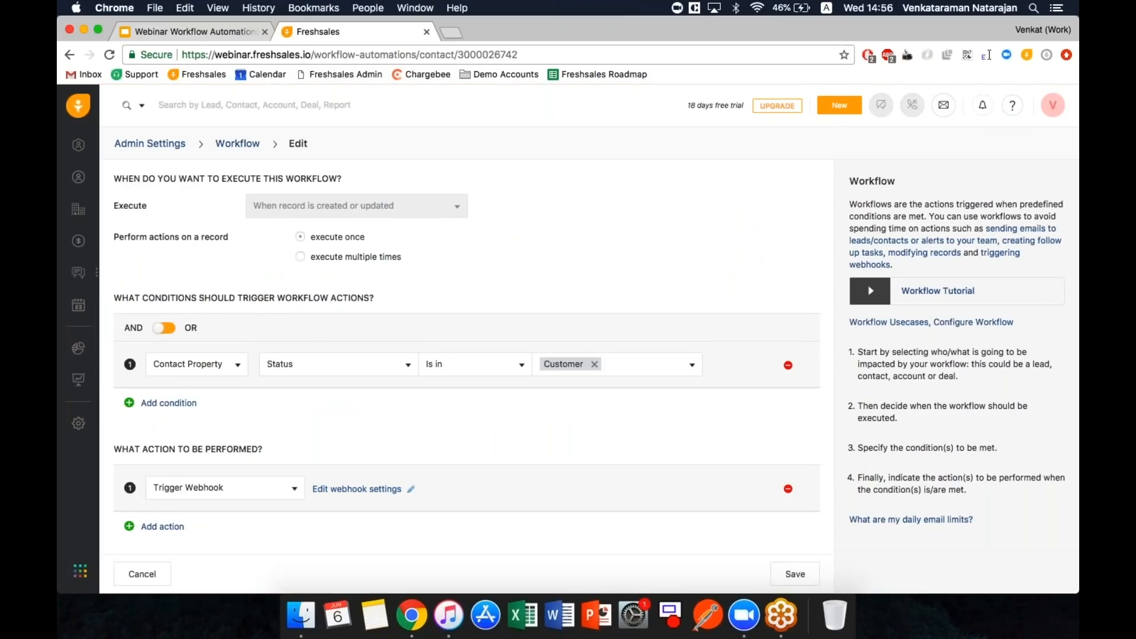
click(172, 526)
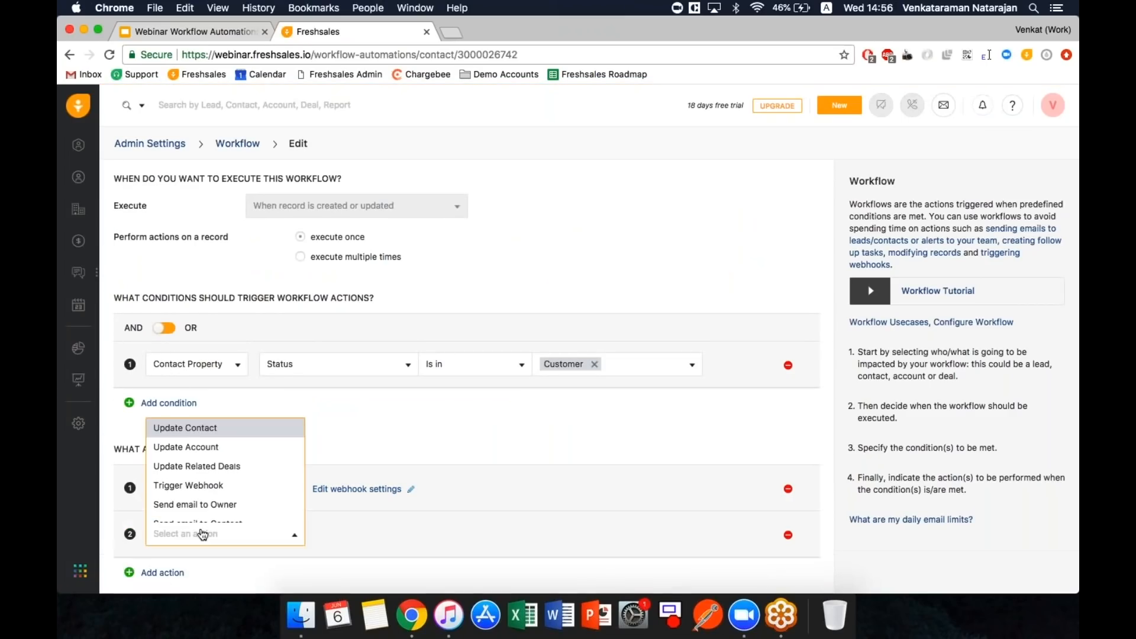
key(Down)
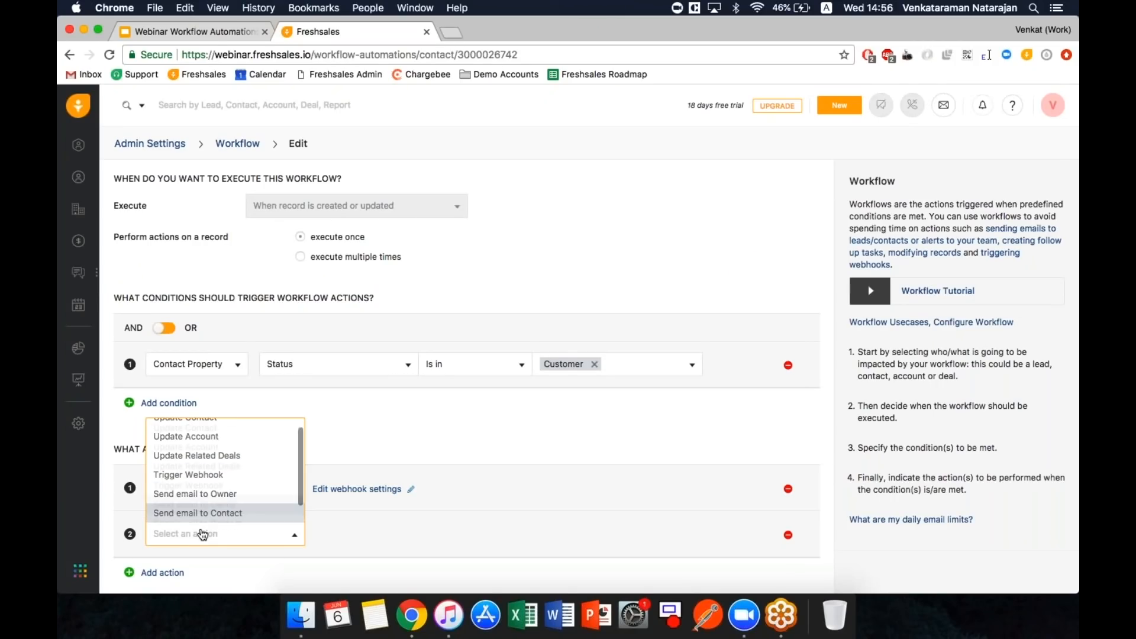
key(Return)
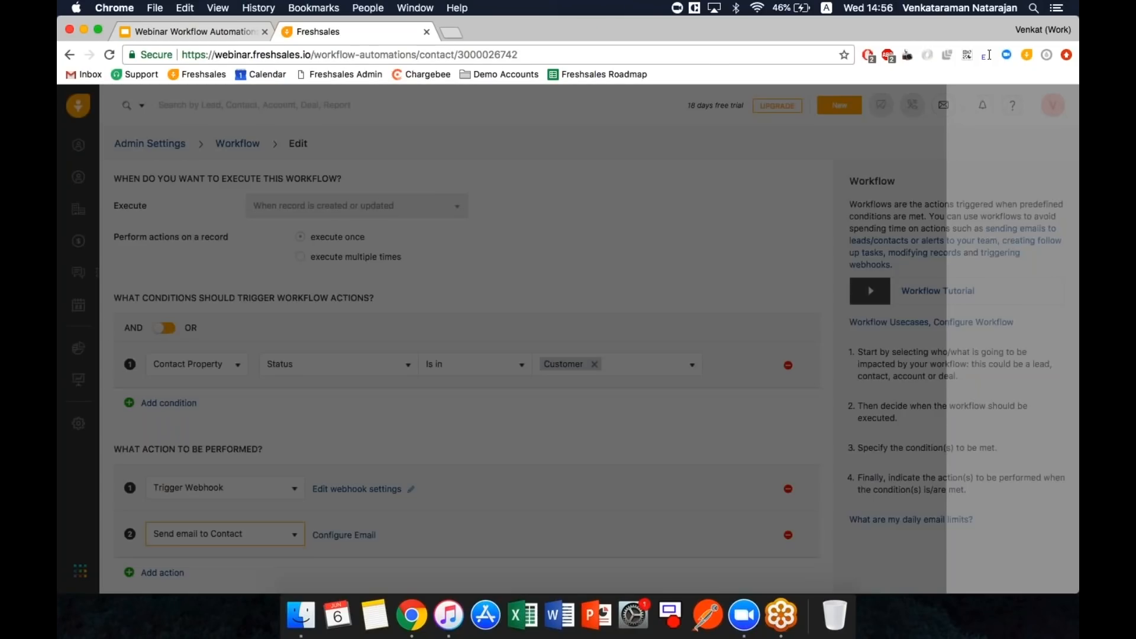
click(837, 279)
click(1039, 574)
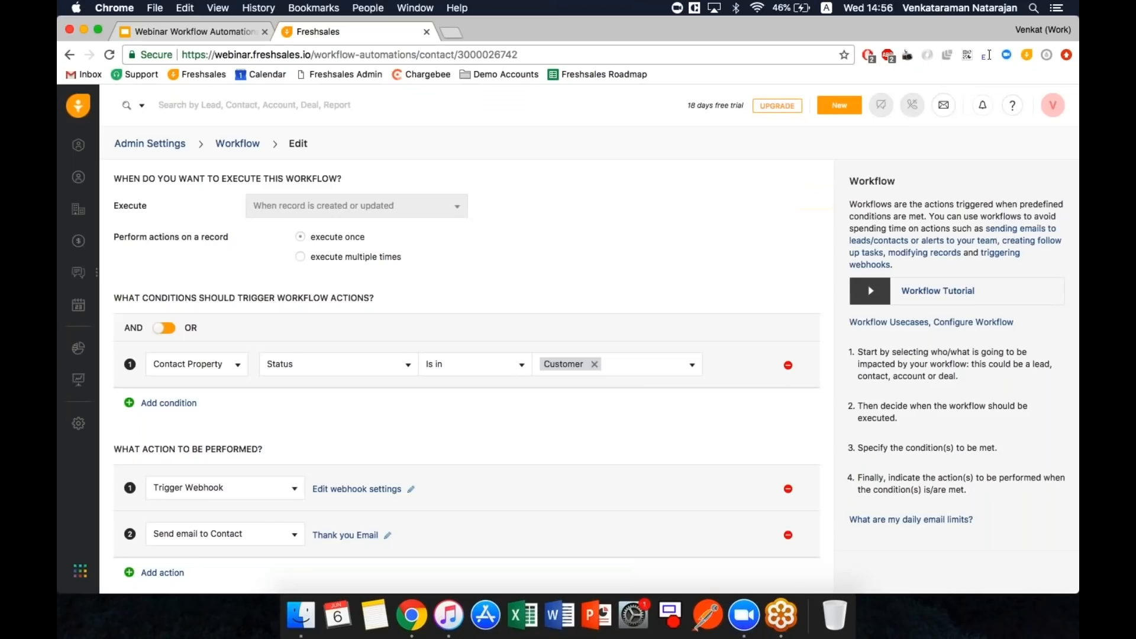
- Remove the empty third action row, keeping the first action as Trigger Webhook
scroll(698, 516, down, 2)
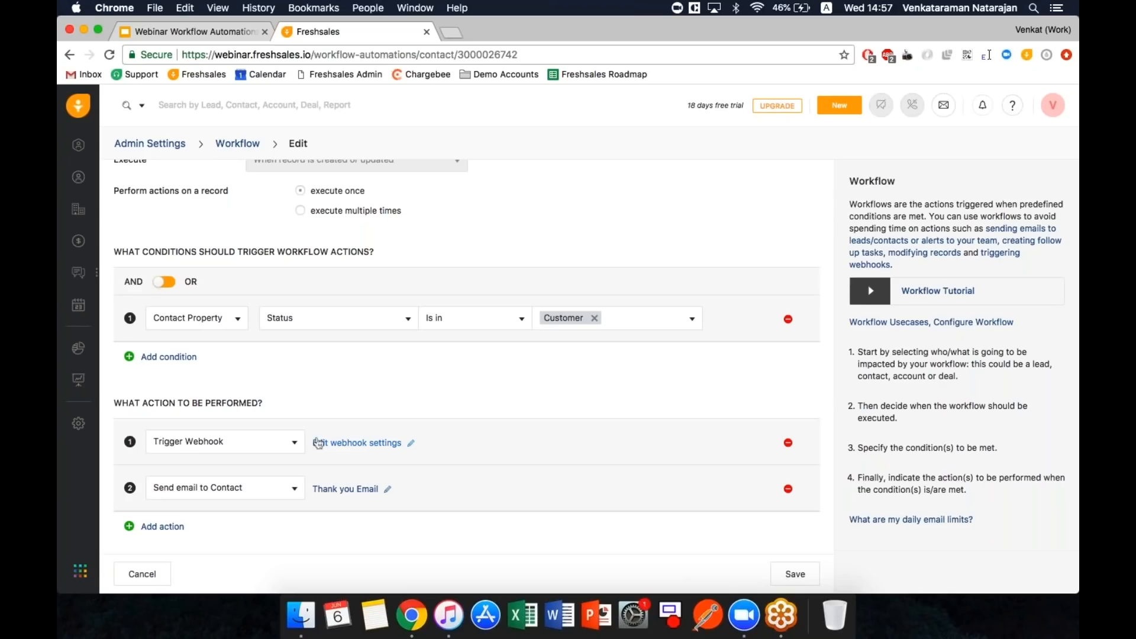
click(162, 527)
click(213, 542)
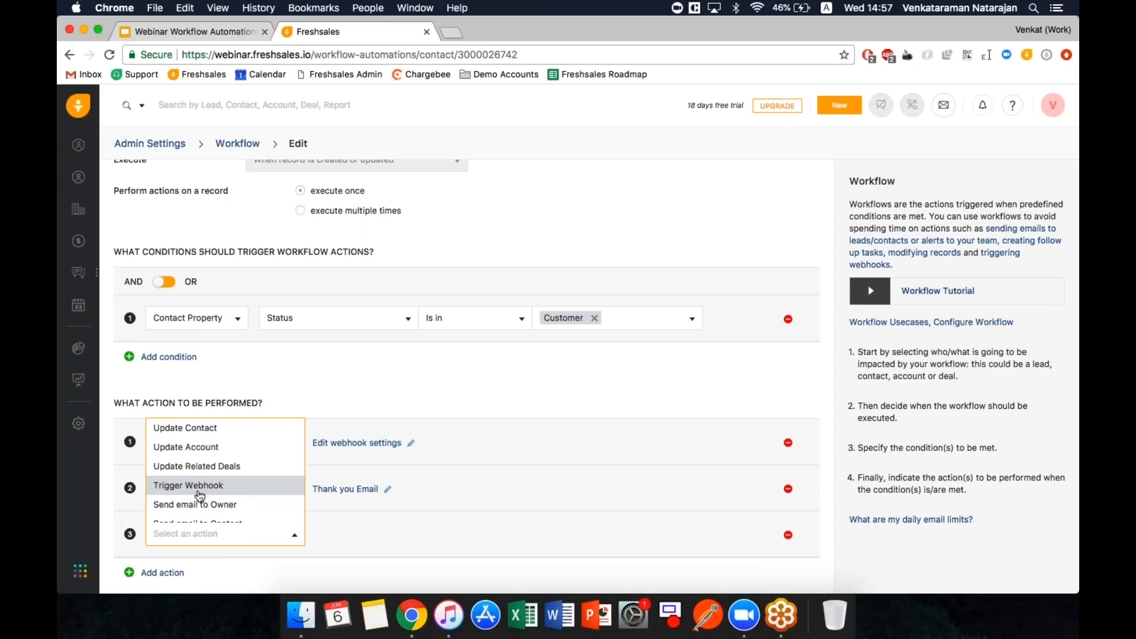
scroll(227, 490, down, 2)
click(232, 482)
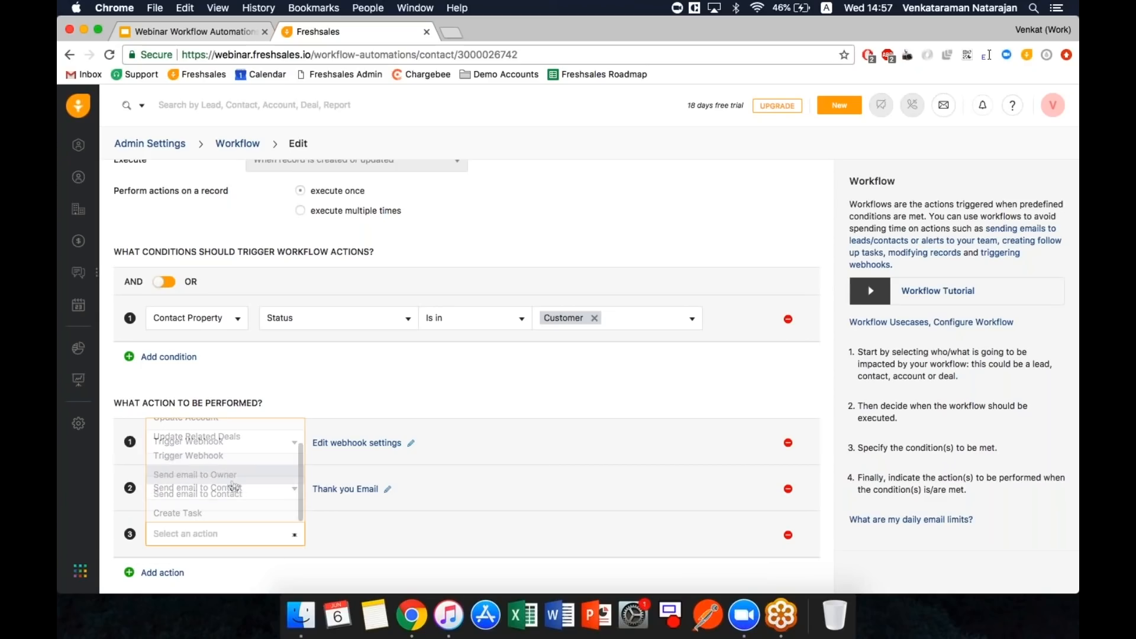
click(788, 535)
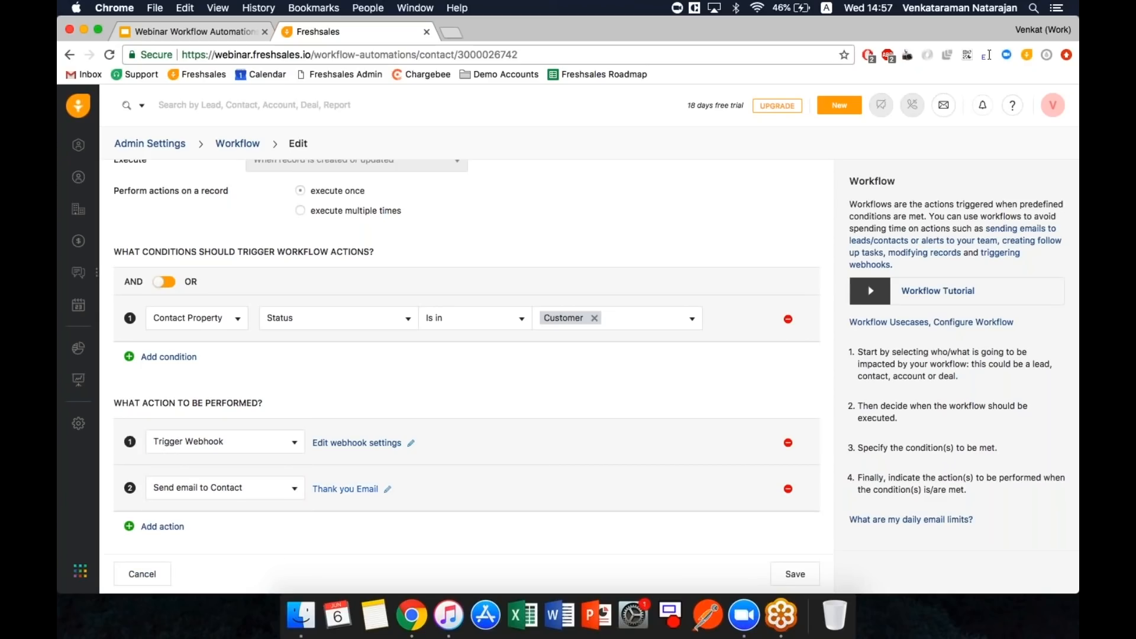
click(248, 442)
click(247, 526)
click(357, 443)
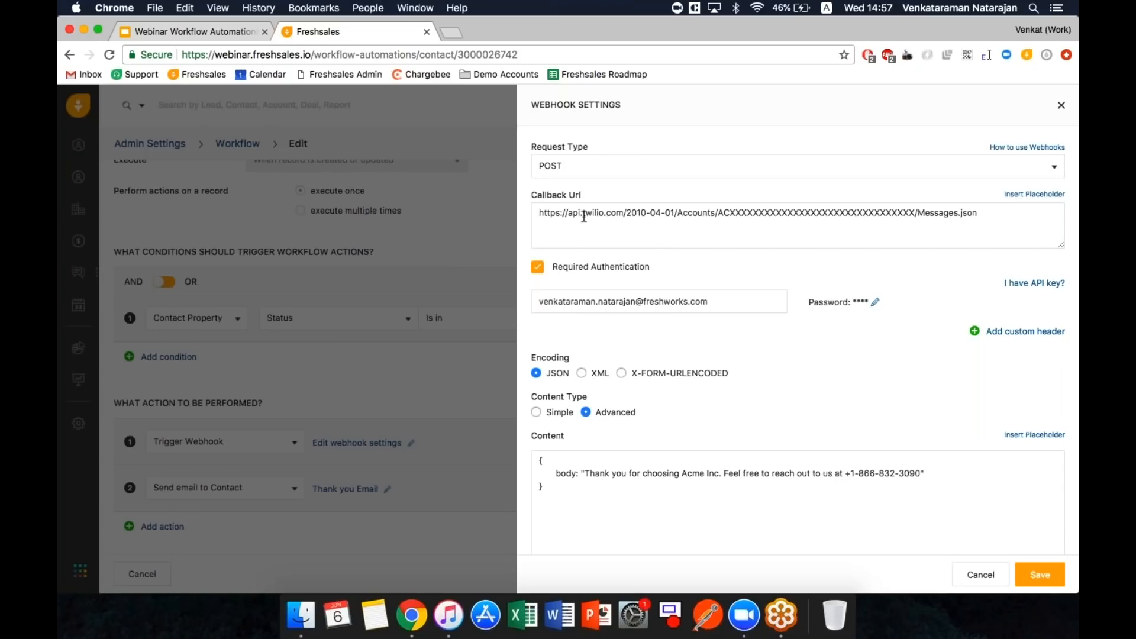
drag(584, 213, 615, 213)
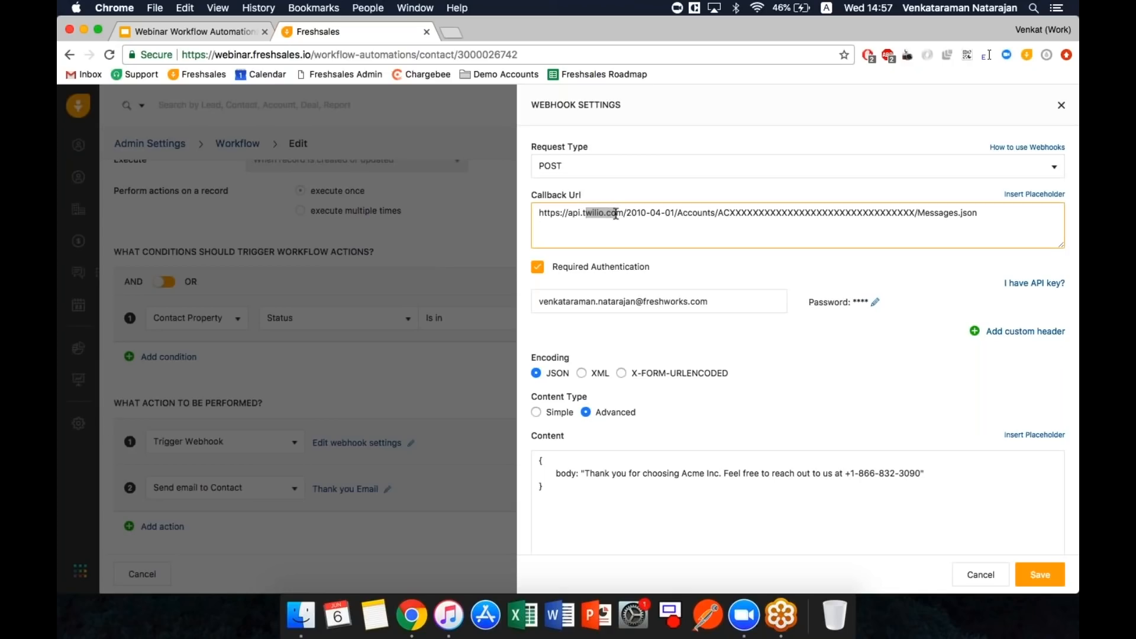
click(615, 213)
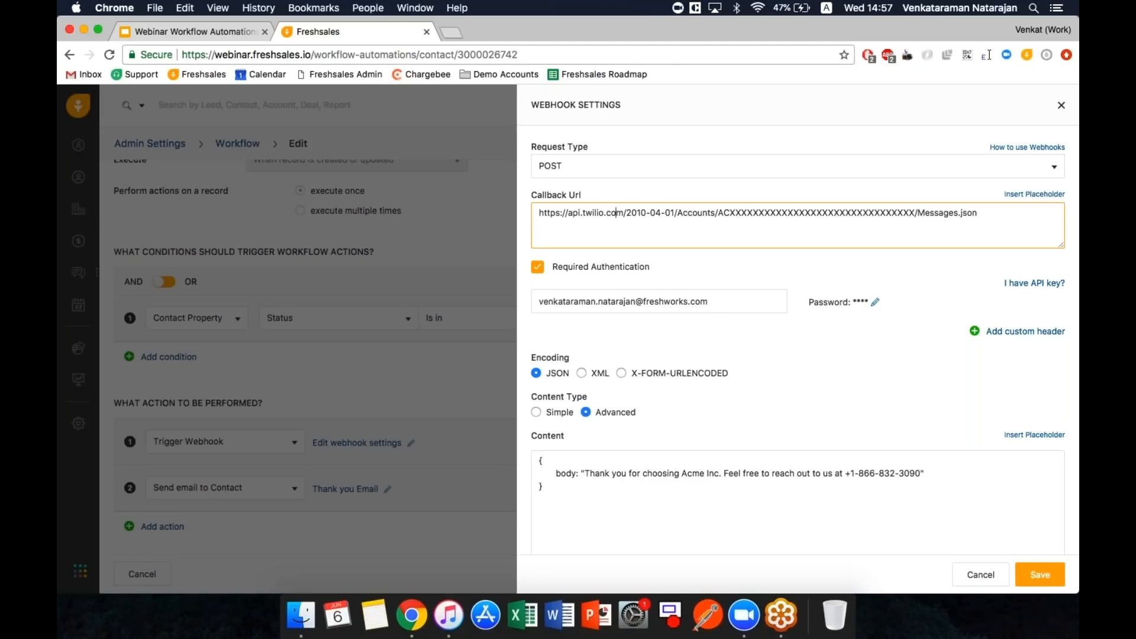
scroll(597, 484, down, 4)
scroll(597, 484, up, 2)
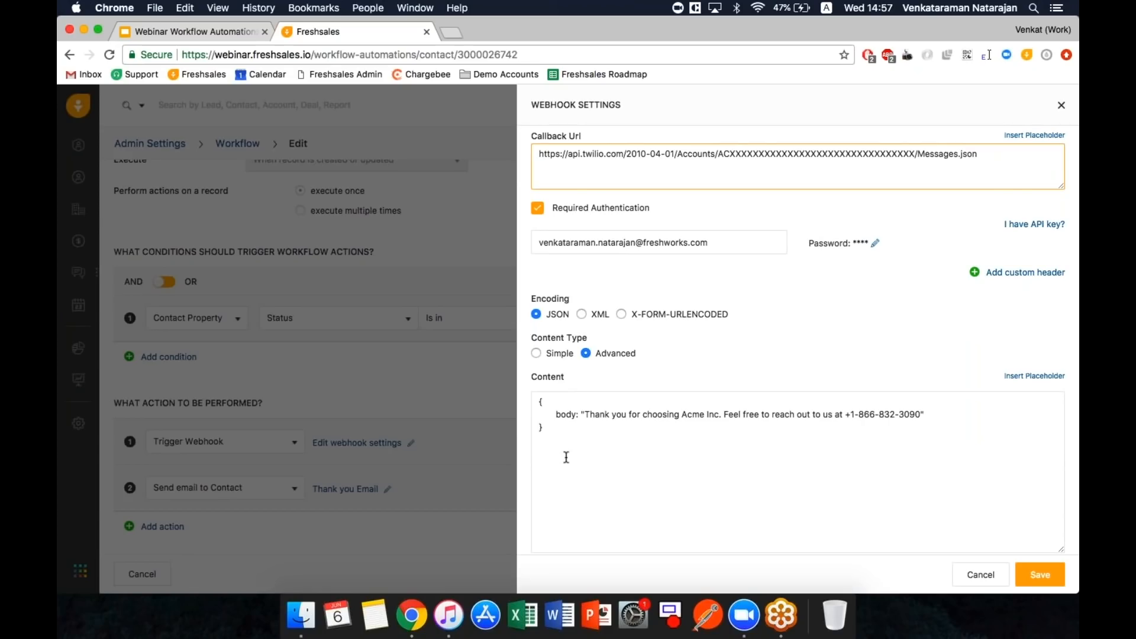
scroll(566, 457, up, 2)
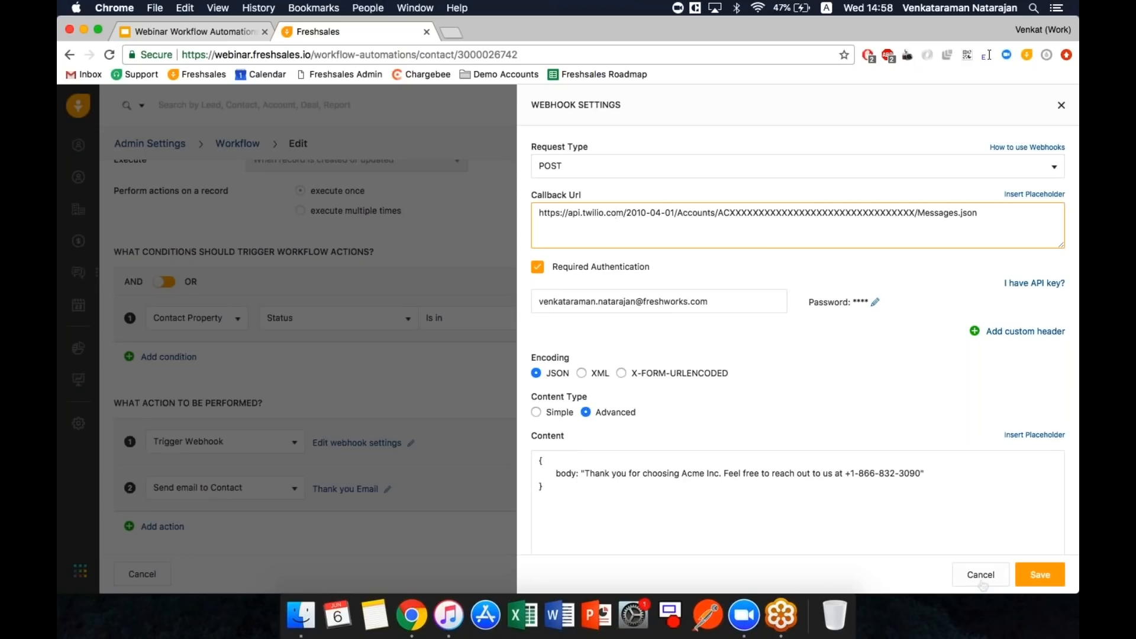
click(981, 577)
click(189, 31)
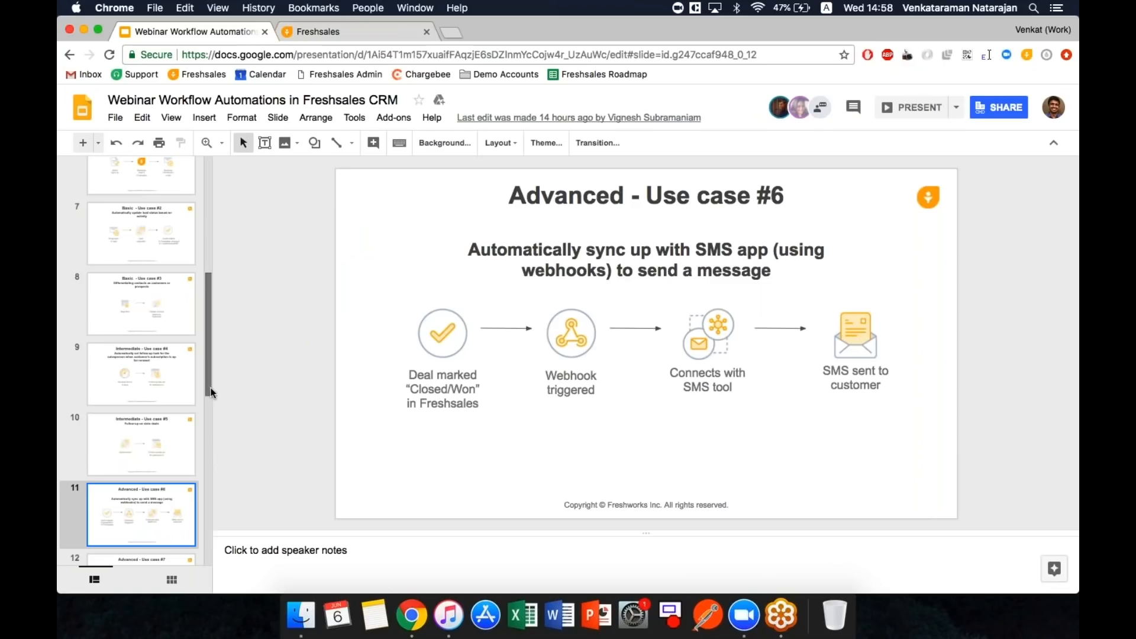
- Show slide 12, 'Advanced - Use case #7', from the filmstrip
scroll(208, 414, down, 5)
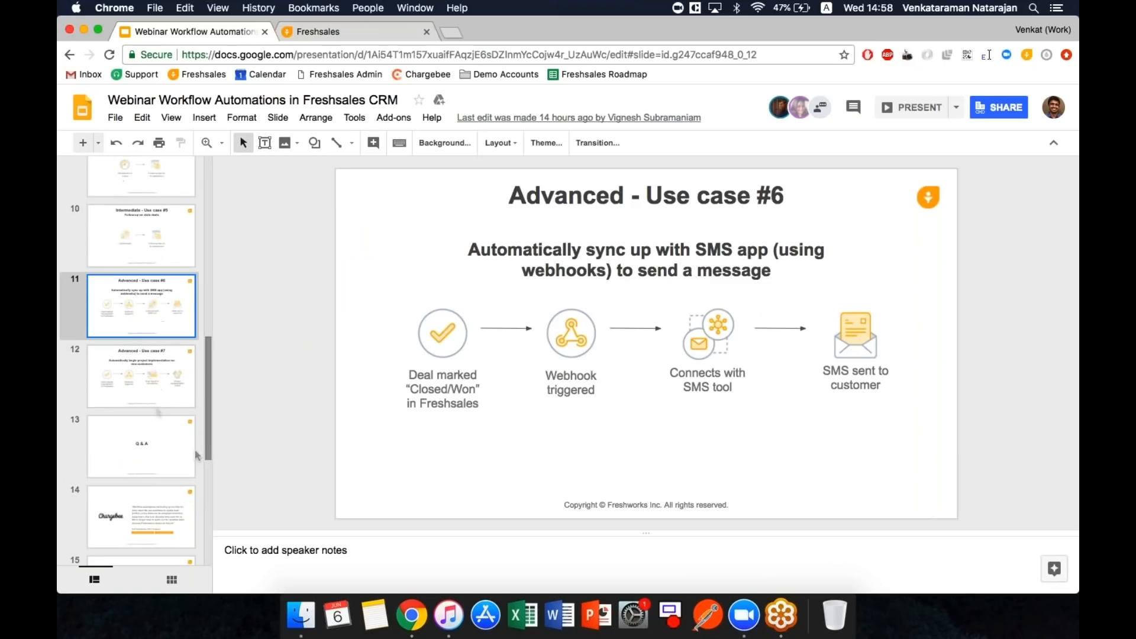
click(155, 406)
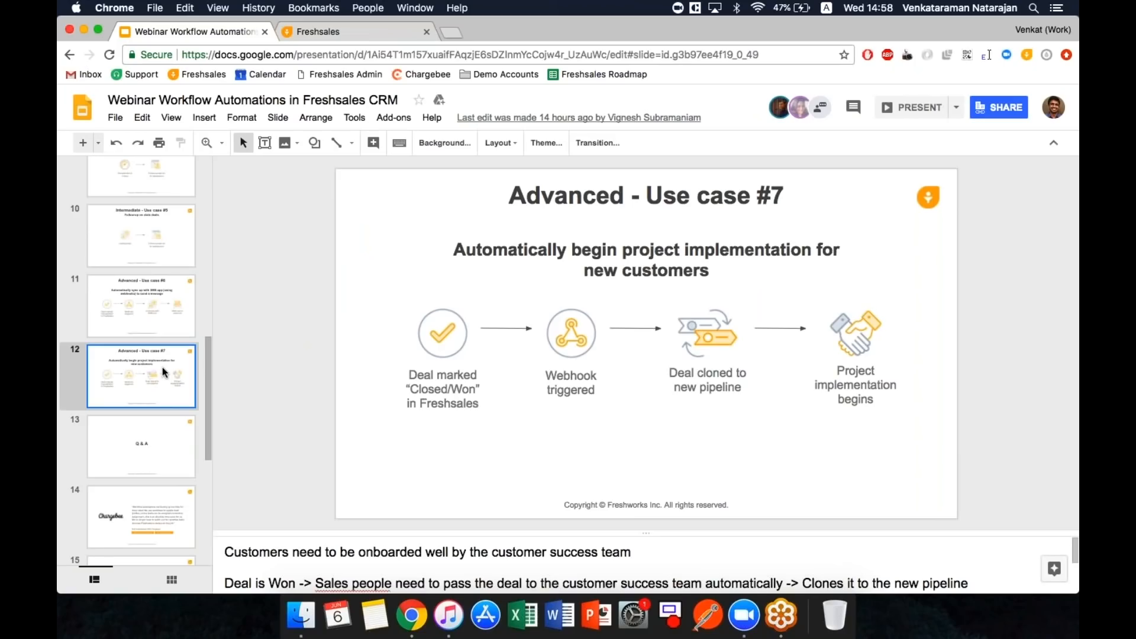
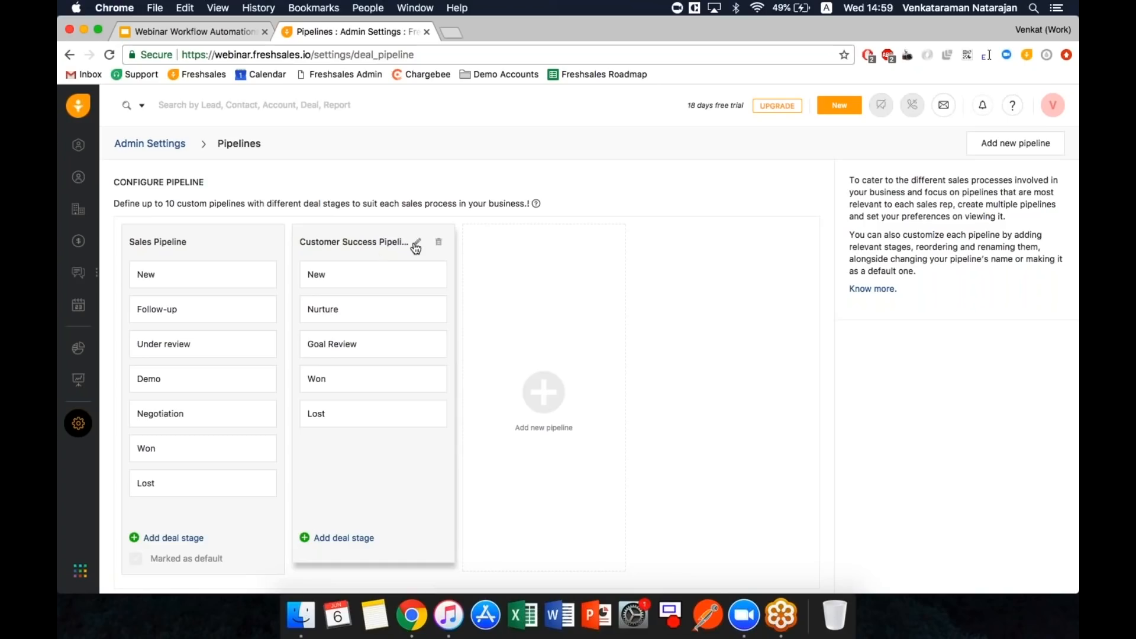
- Rename the Customer Success pipeline to 'Project Implementation' and go to the deals board
click(417, 243)
click(380, 242)
key(shift+super+Left)
text(Project Im)
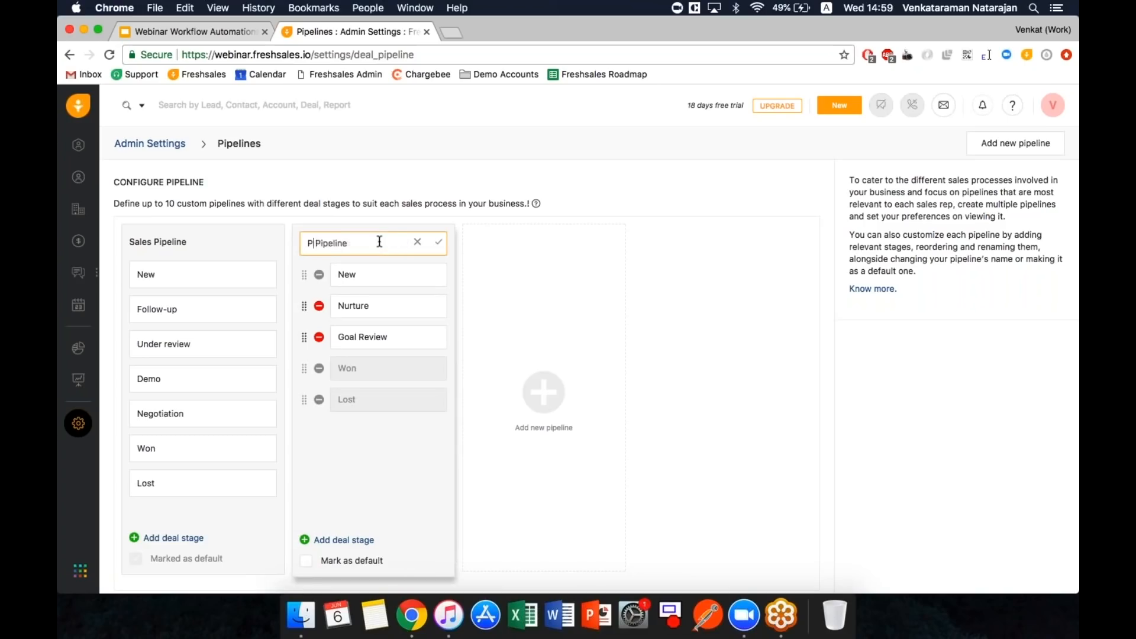
text(plementation Pi)
click(439, 242)
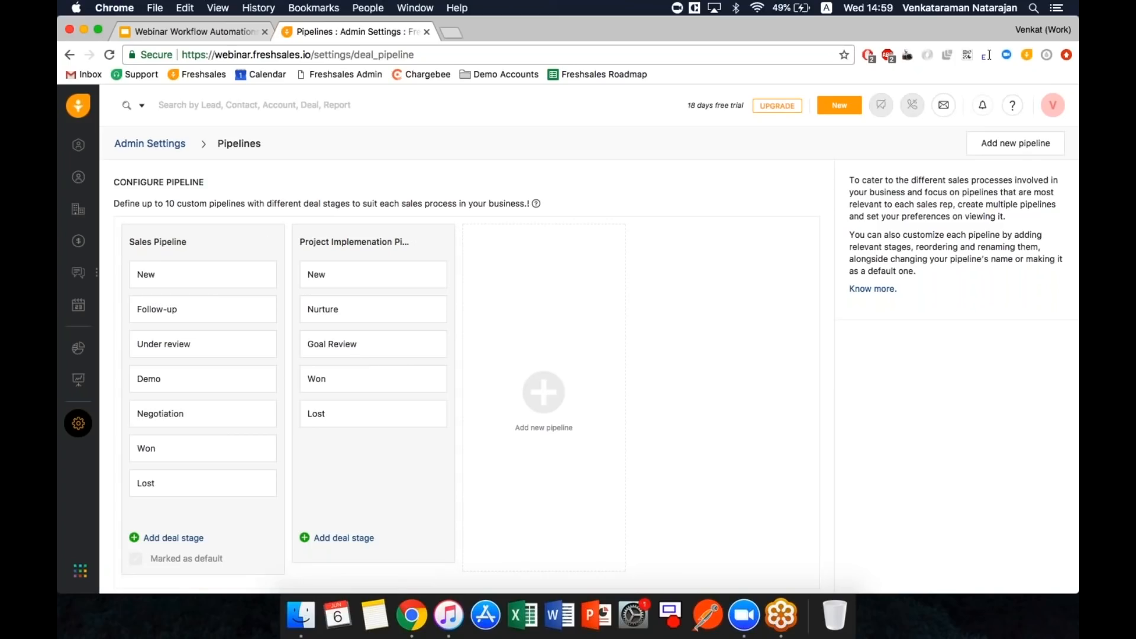
click(78, 241)
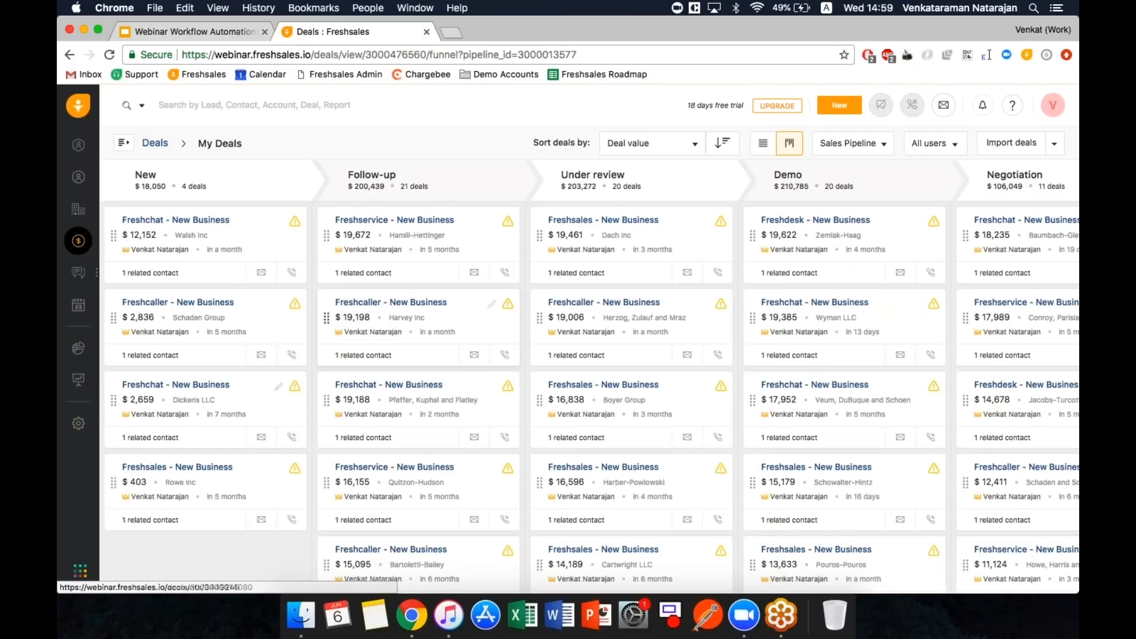
- Move the $403 Freshsales - New Business deal to Won and view the Project Implementation Pipeline board
drag(244, 497, 301, 508)
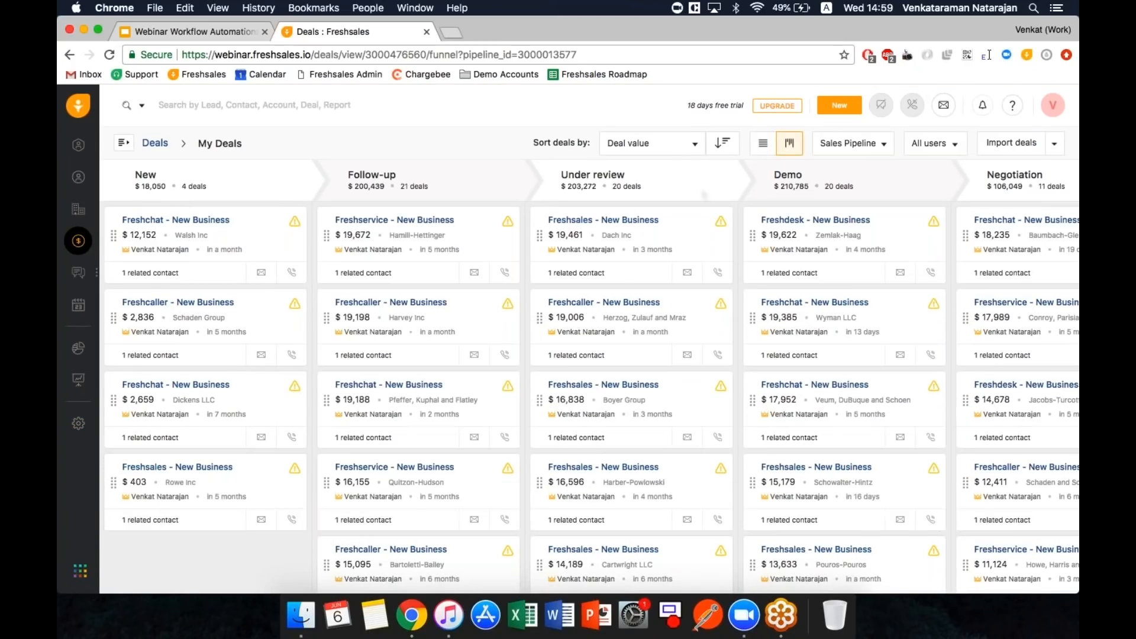
click(835, 146)
click(841, 201)
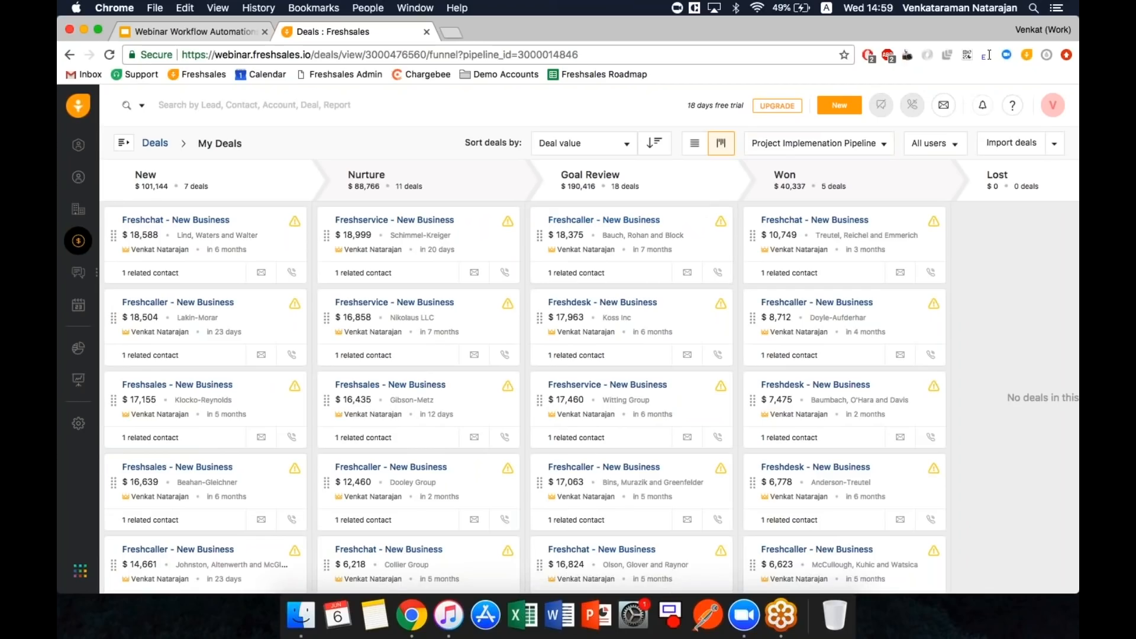
click(771, 144)
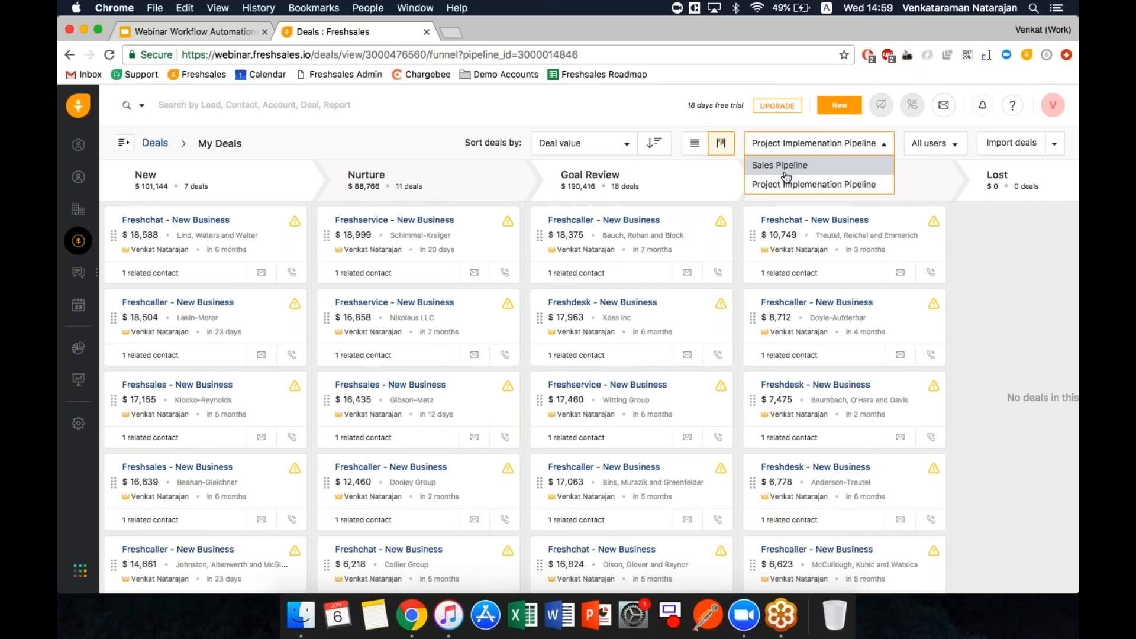
- Open the 'Advanced - Move deal' workflow, add a second action, and view the webhook settings
click(79, 423)
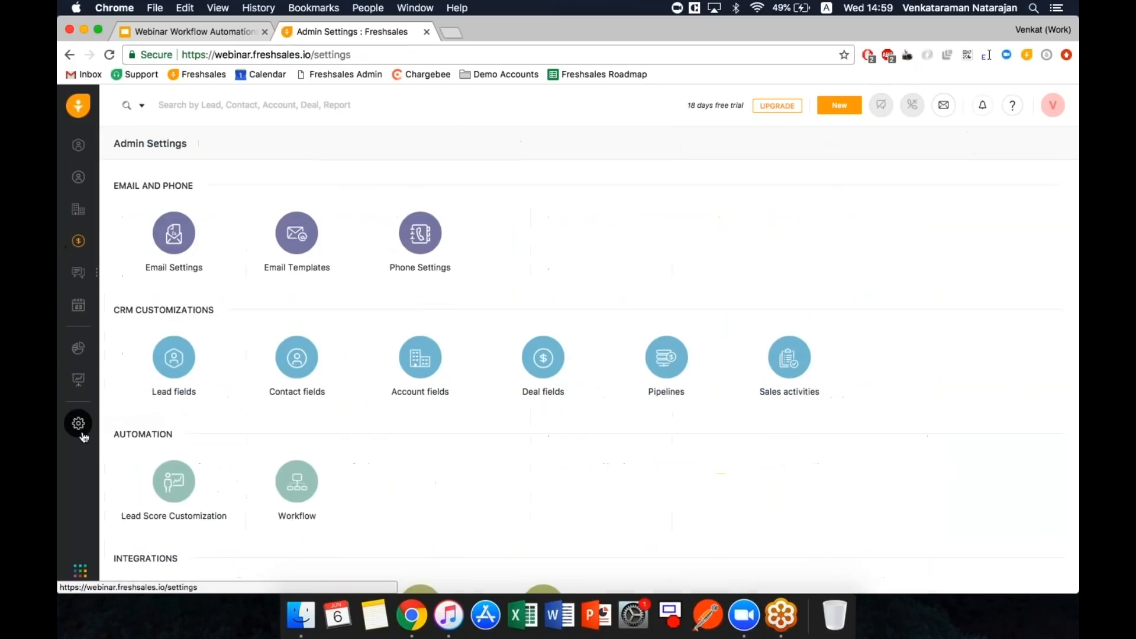
click(292, 488)
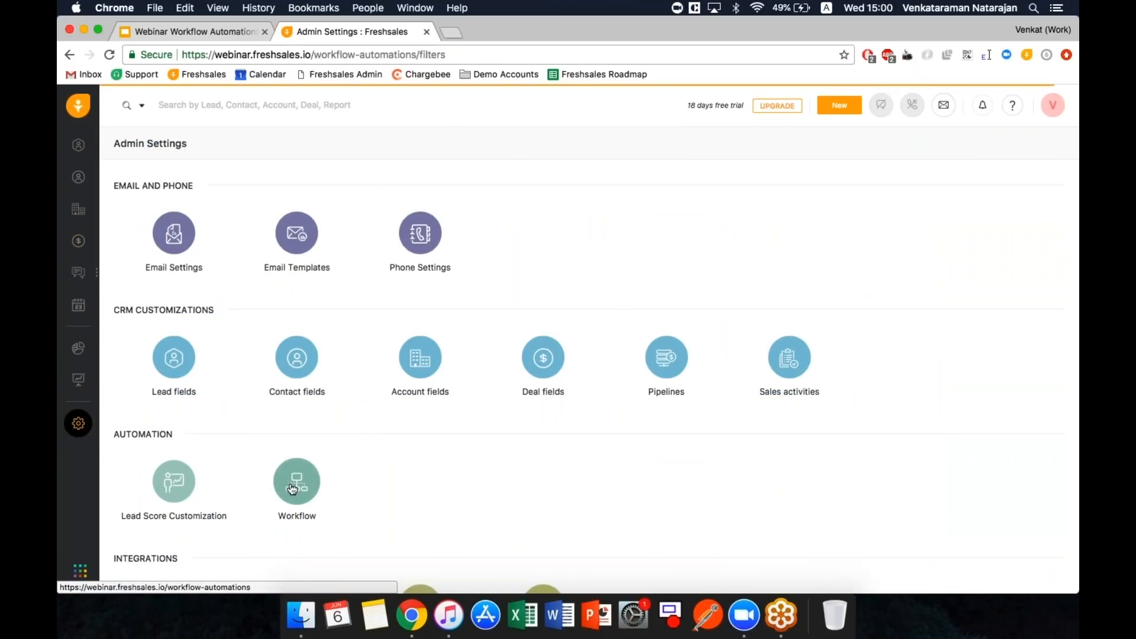
click(292, 498)
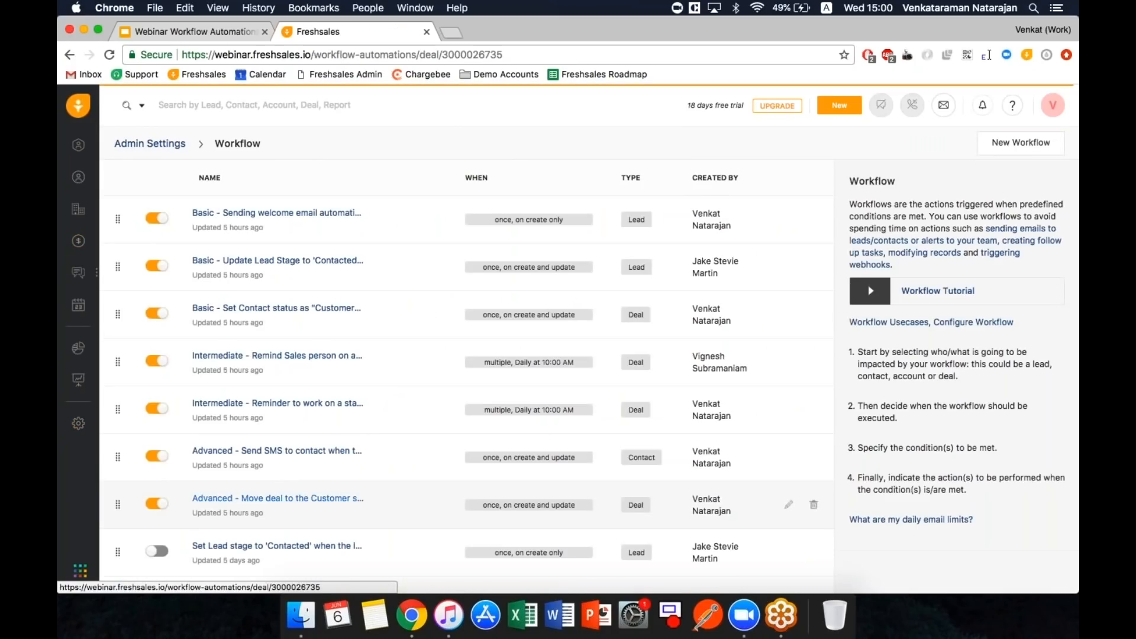
scroll(410, 362, down, 2)
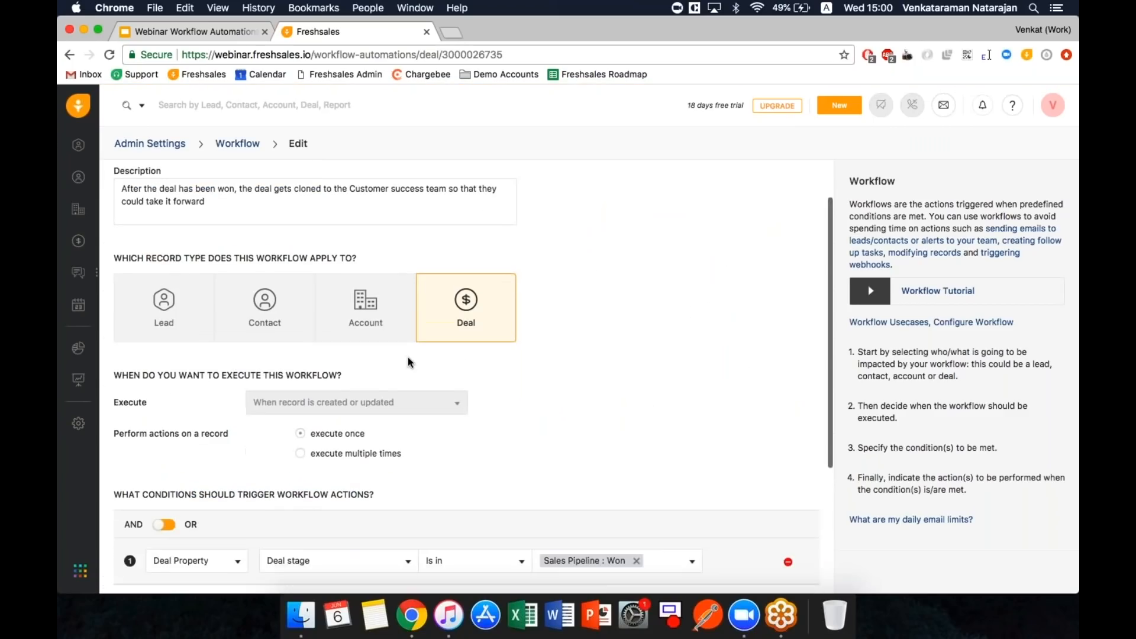
scroll(410, 362, down, 2)
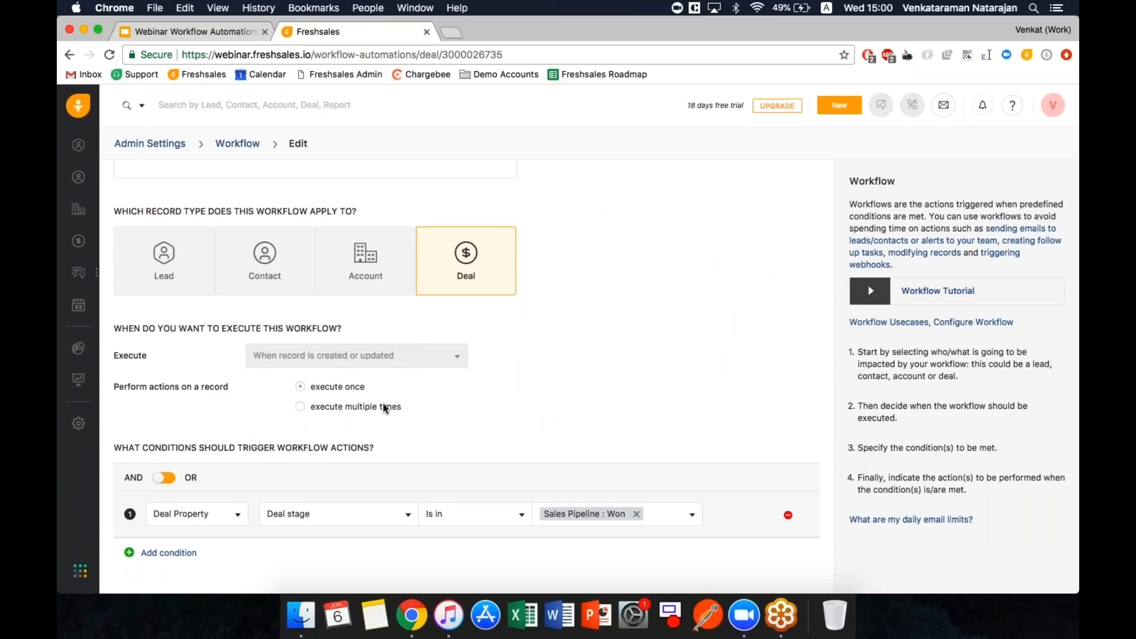
scroll(385, 408, up, 3)
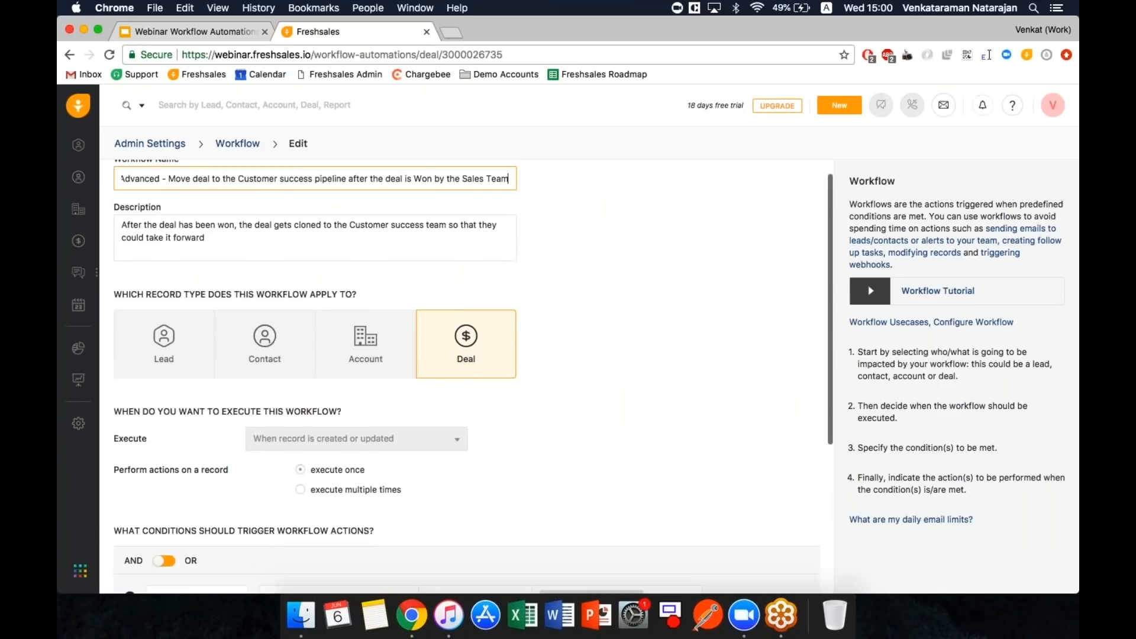
scroll(367, 474, down, 3)
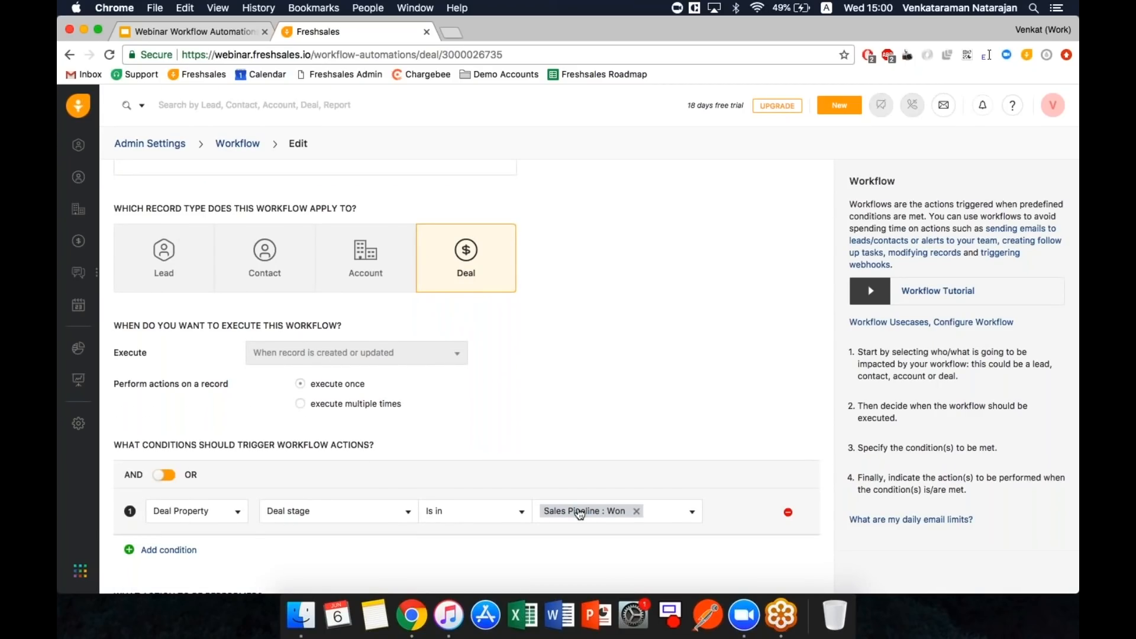
scroll(579, 513, down, 3)
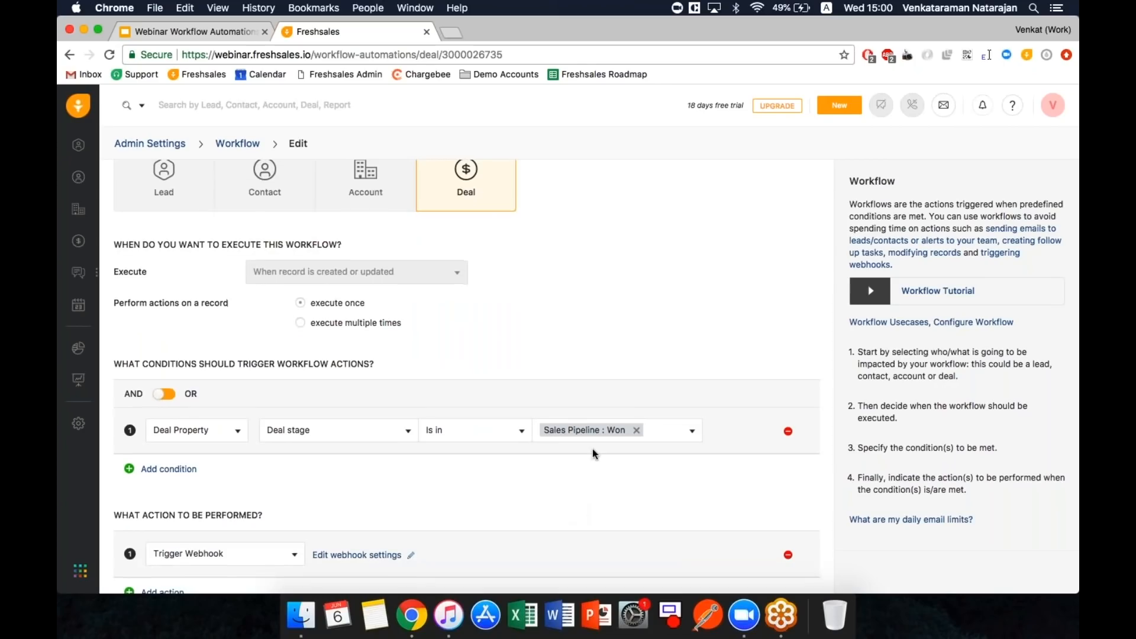
scroll(595, 454, down, 2)
click(163, 526)
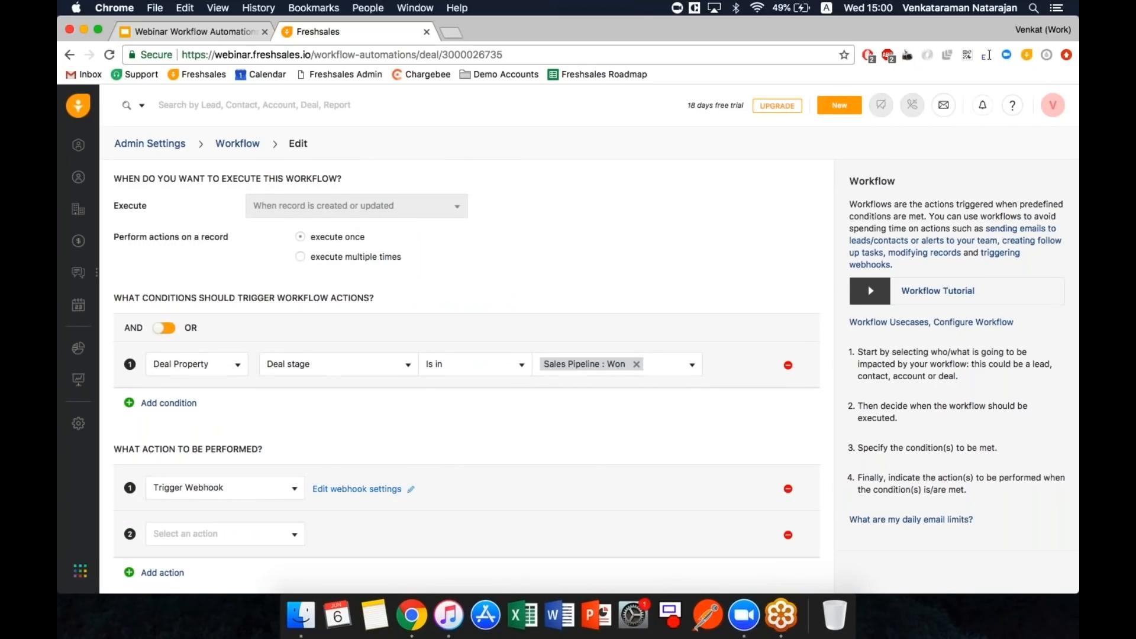
click(357, 489)
- Check the pipeline id 12819 in the webhook content, then cancel Webhook Settings without saving
scroll(692, 223, down, 1)
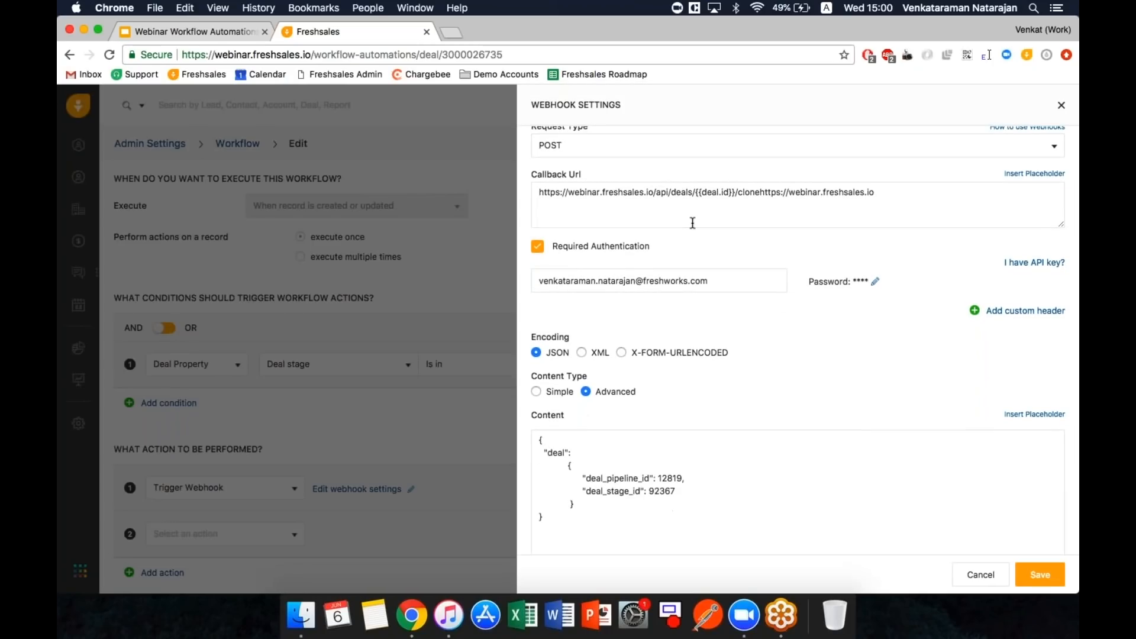
scroll(692, 223, down, 1)
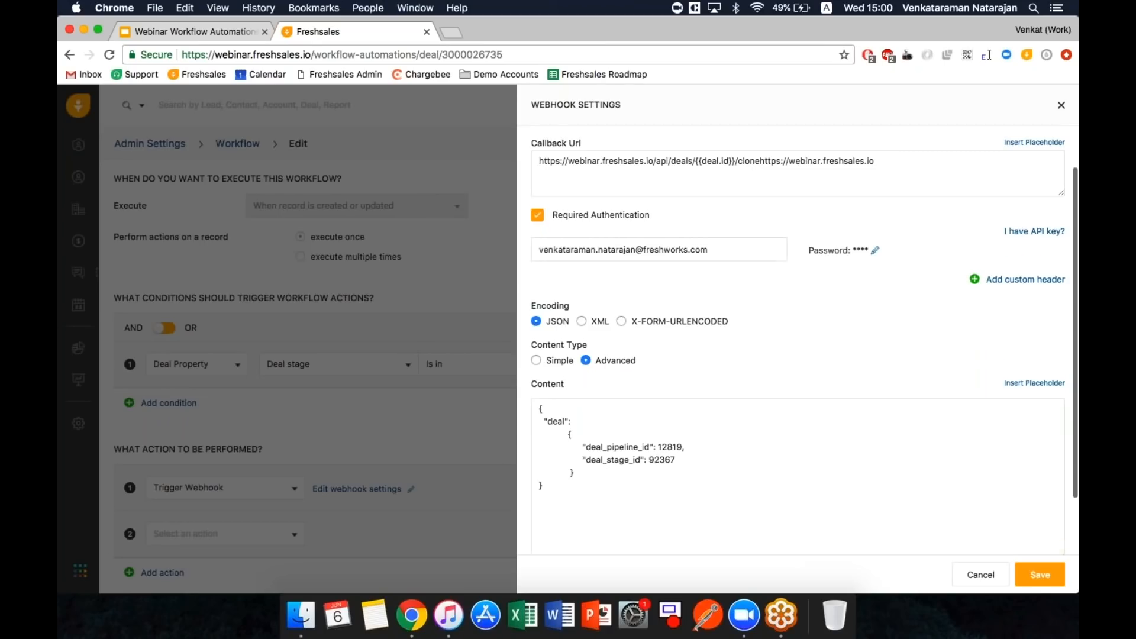
scroll(616, 460, down, 1)
click(615, 460)
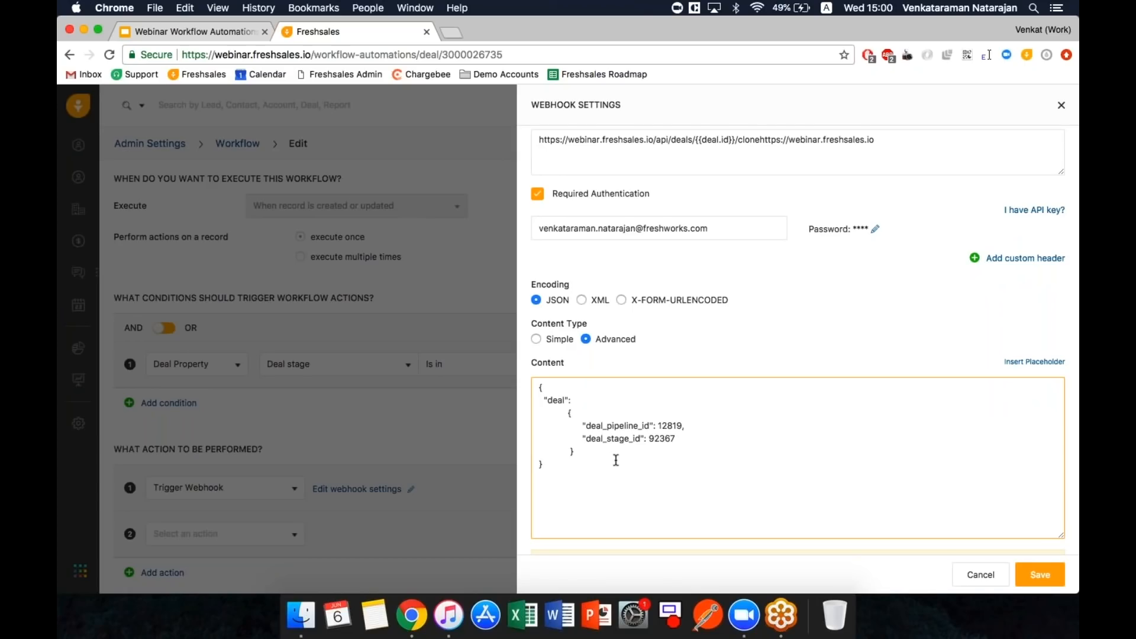
double_click(673, 426)
key(Left)
click(967, 584)
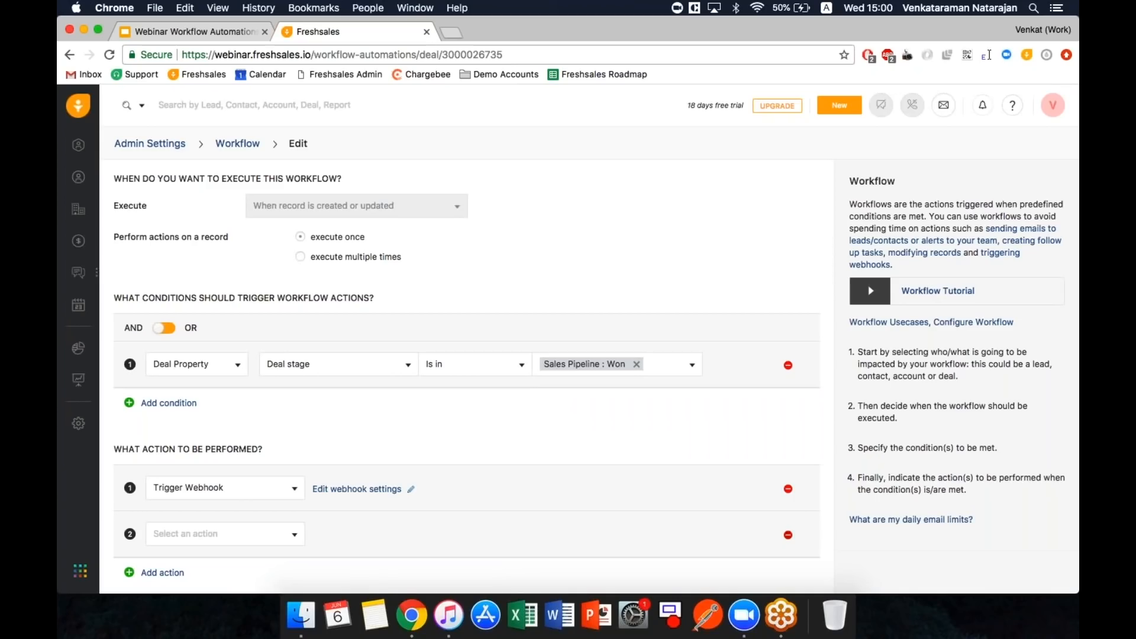
- Replace the empty second action row with a new Update Deal action
click(788, 535)
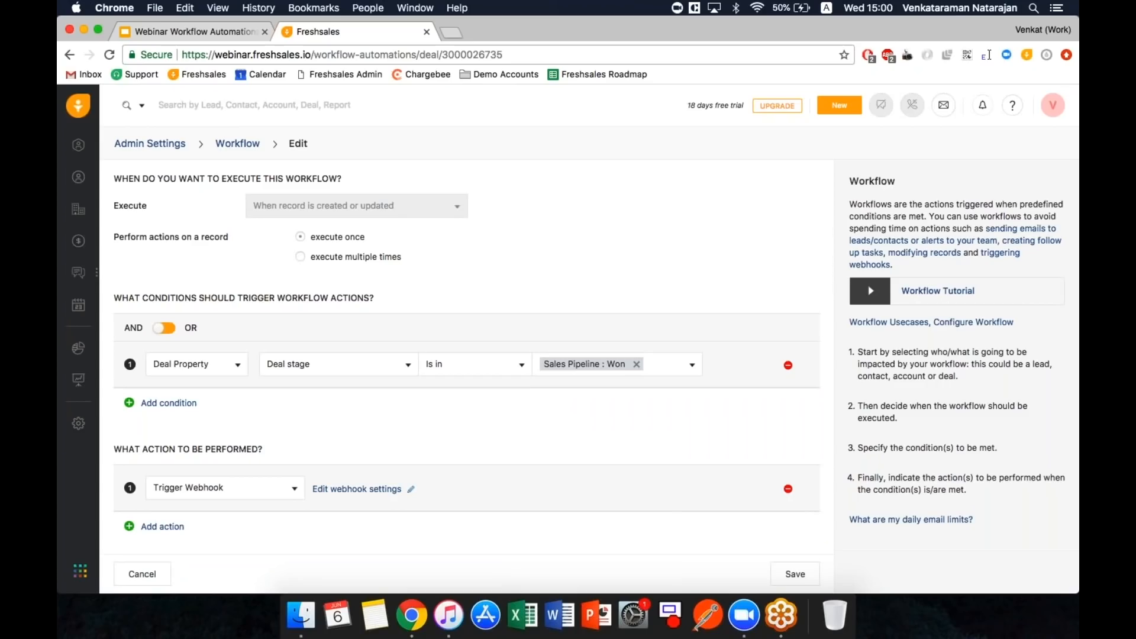
click(170, 528)
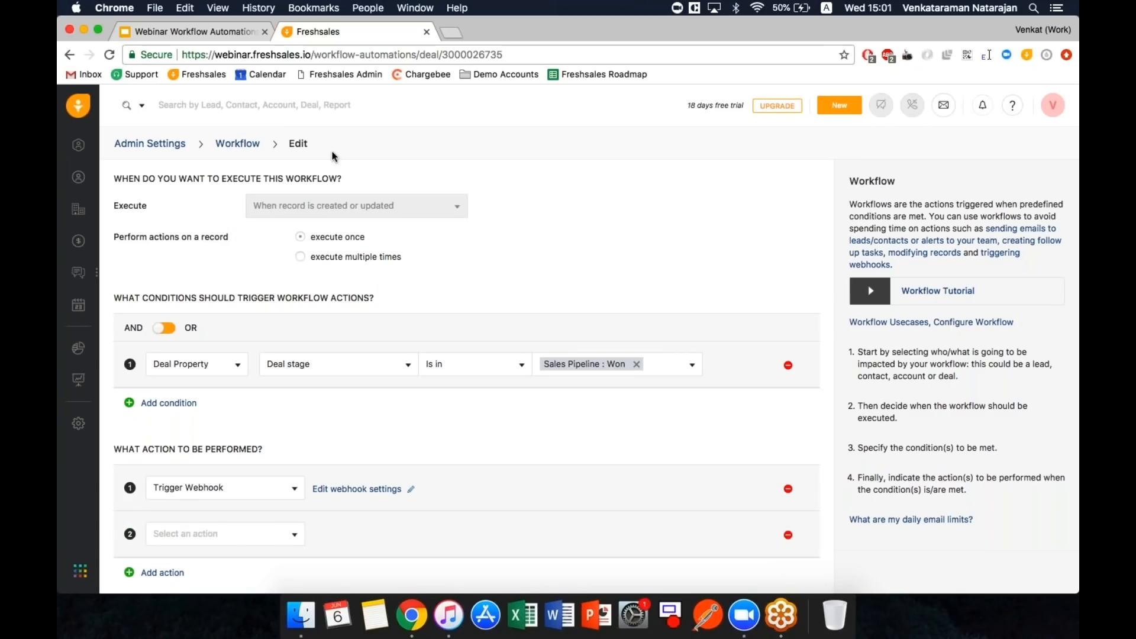
click(170, 529)
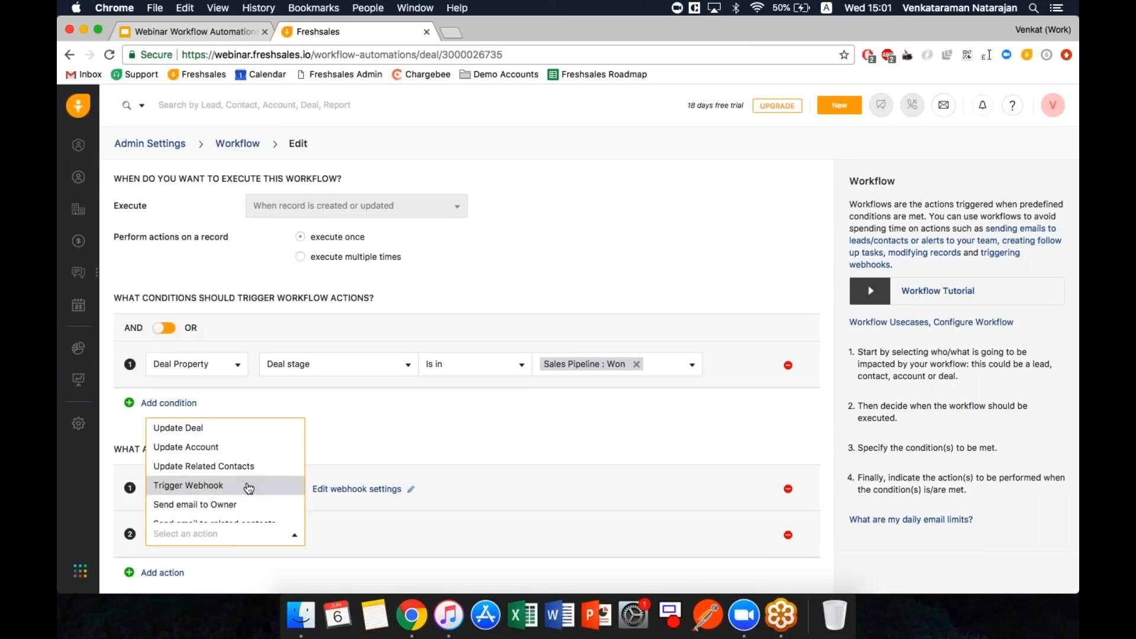
click(195, 427)
click(250, 535)
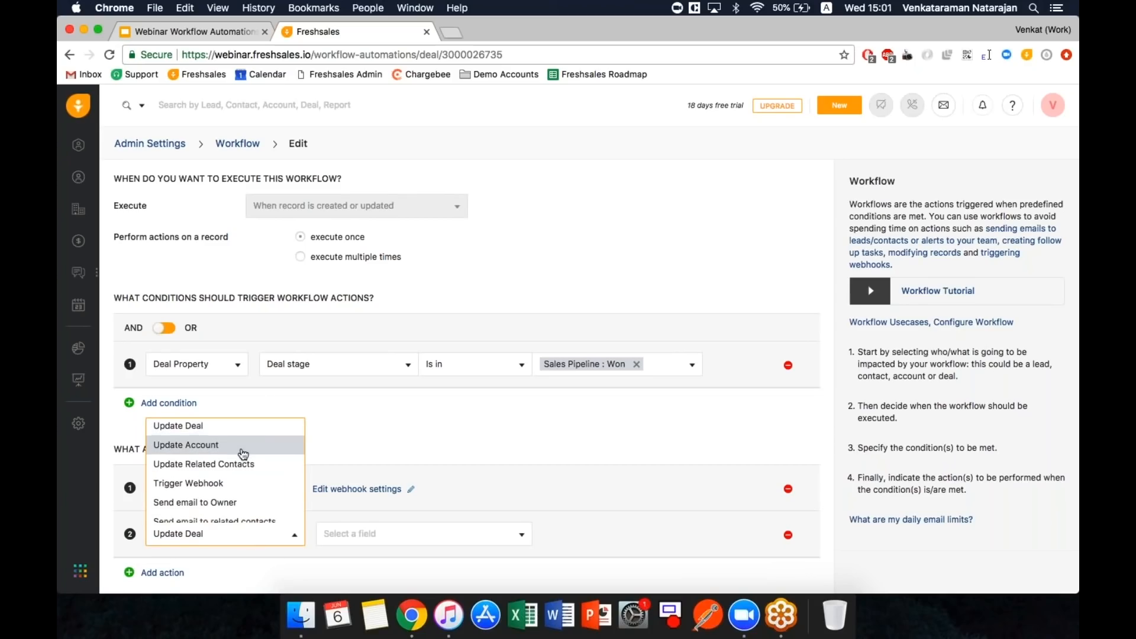
scroll(243, 454, down, 2)
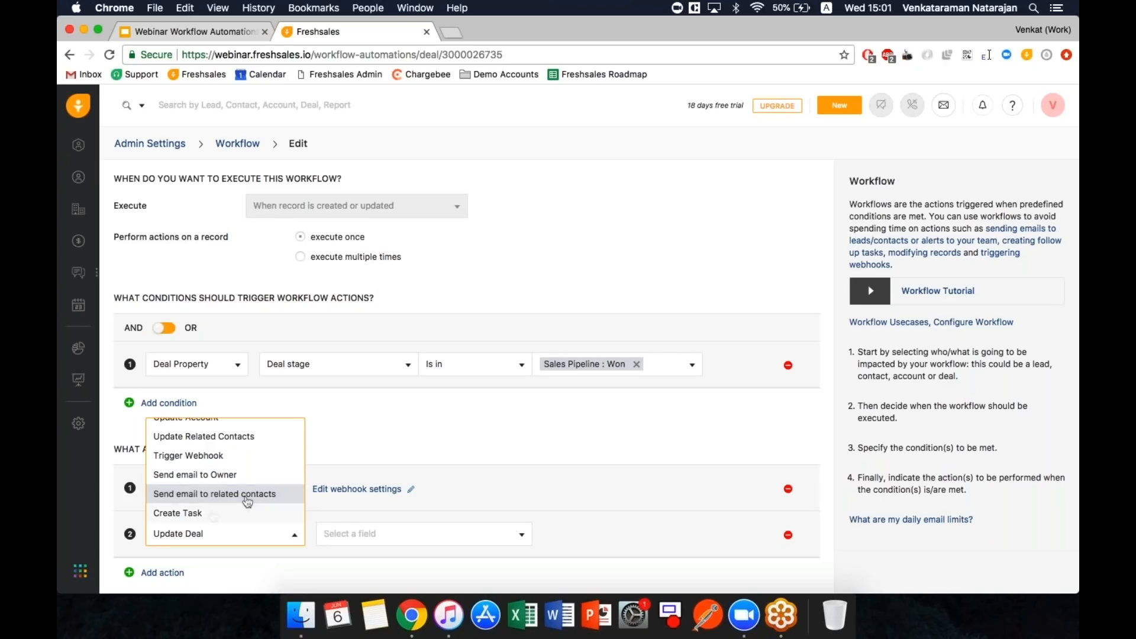
click(416, 442)
- Add a stray second trigger condition, then remove it, leaving only the Won-stage condition
click(175, 402)
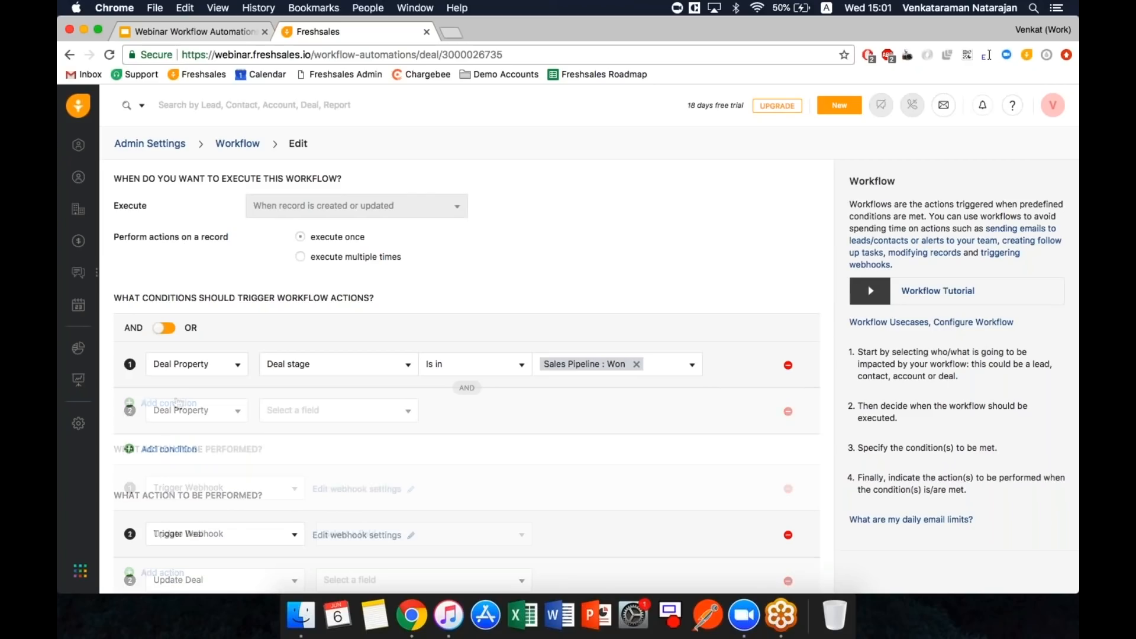
click(332, 410)
scroll(339, 491, down, 5)
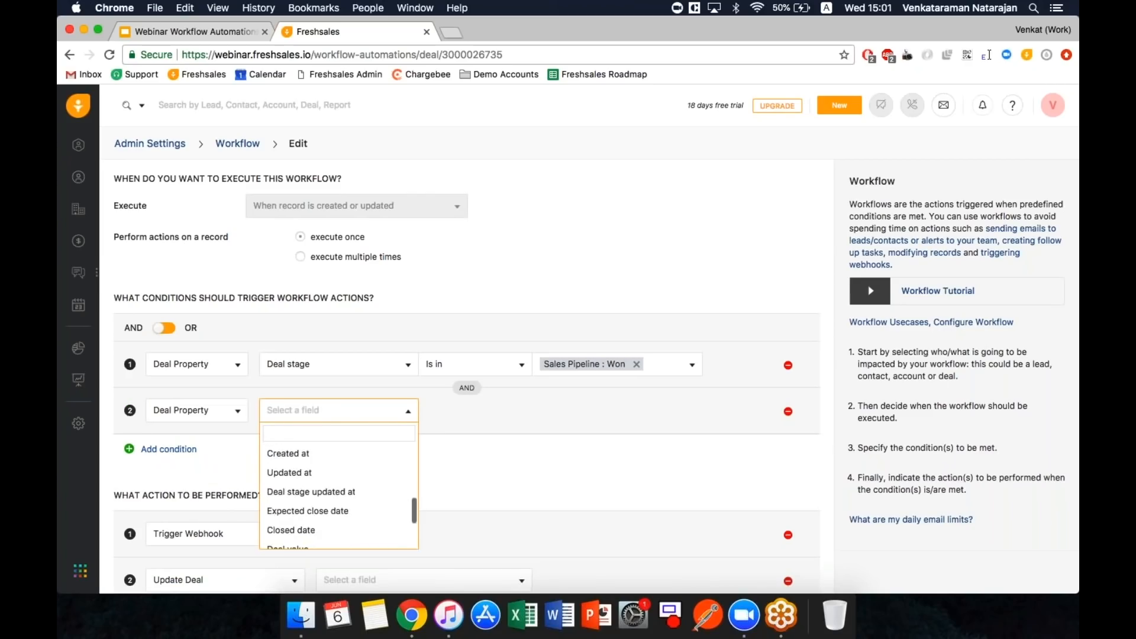
scroll(320, 484, down, 3)
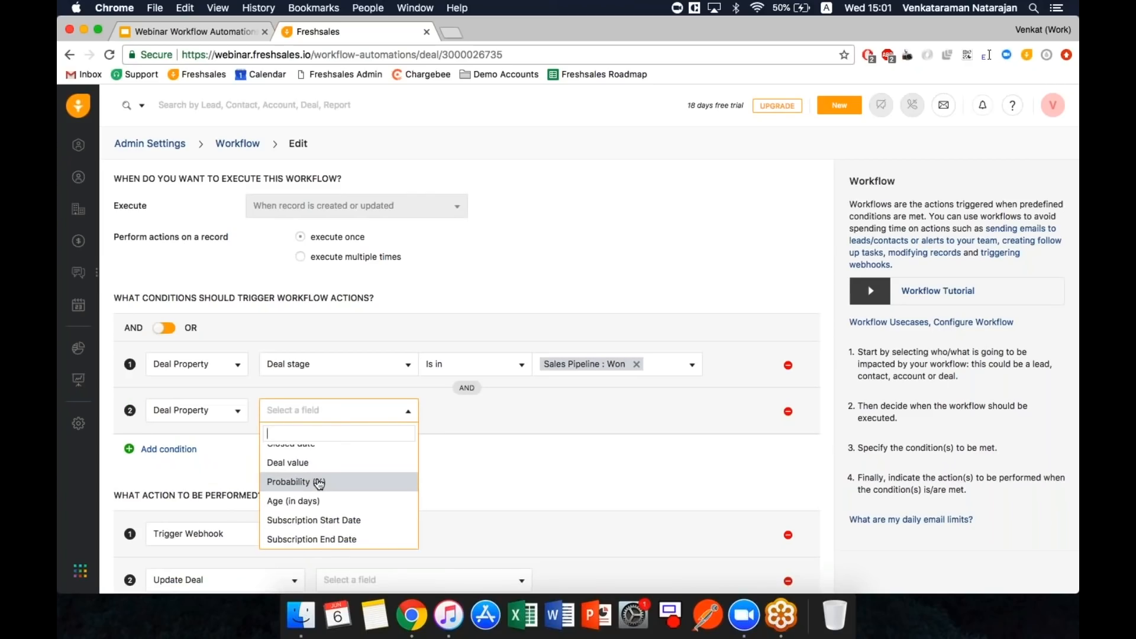
scroll(320, 484, up, 10)
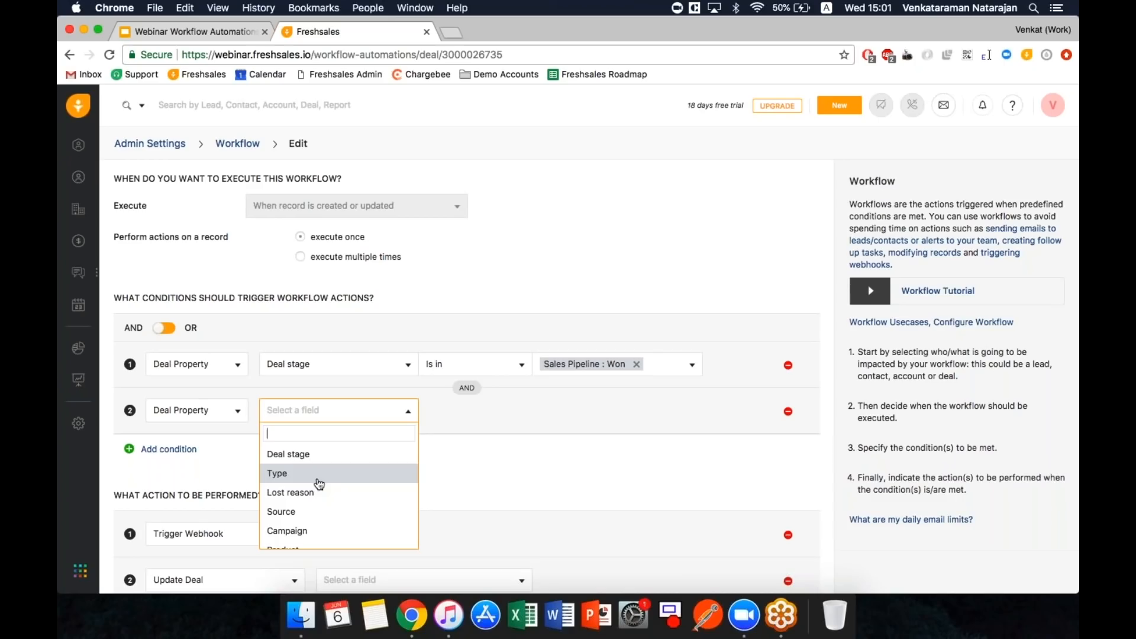
click(549, 467)
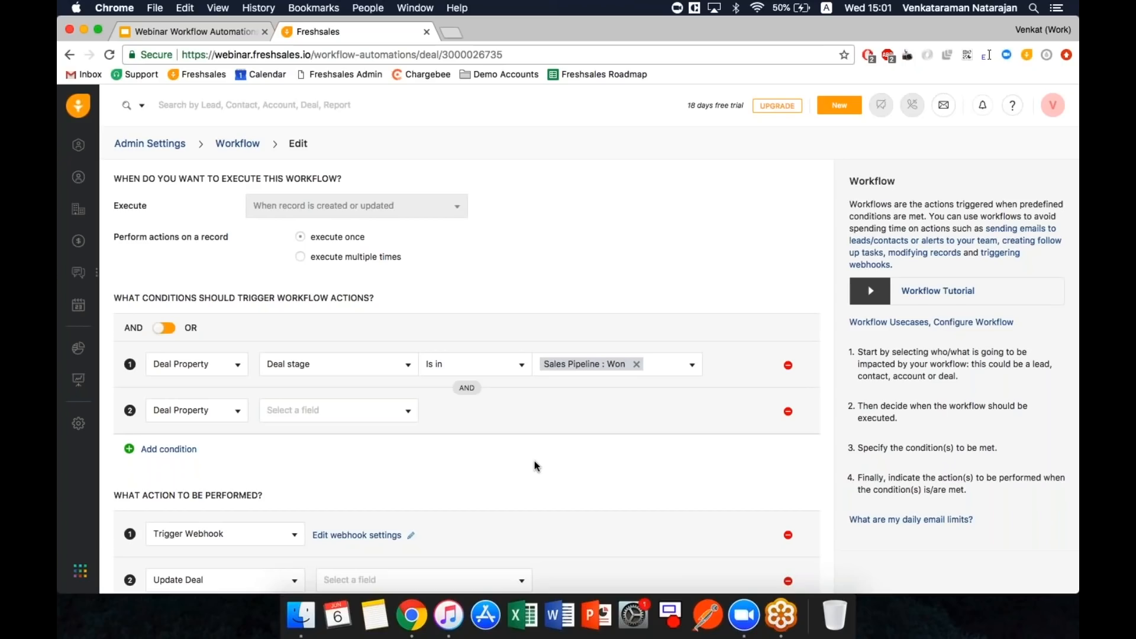
click(788, 412)
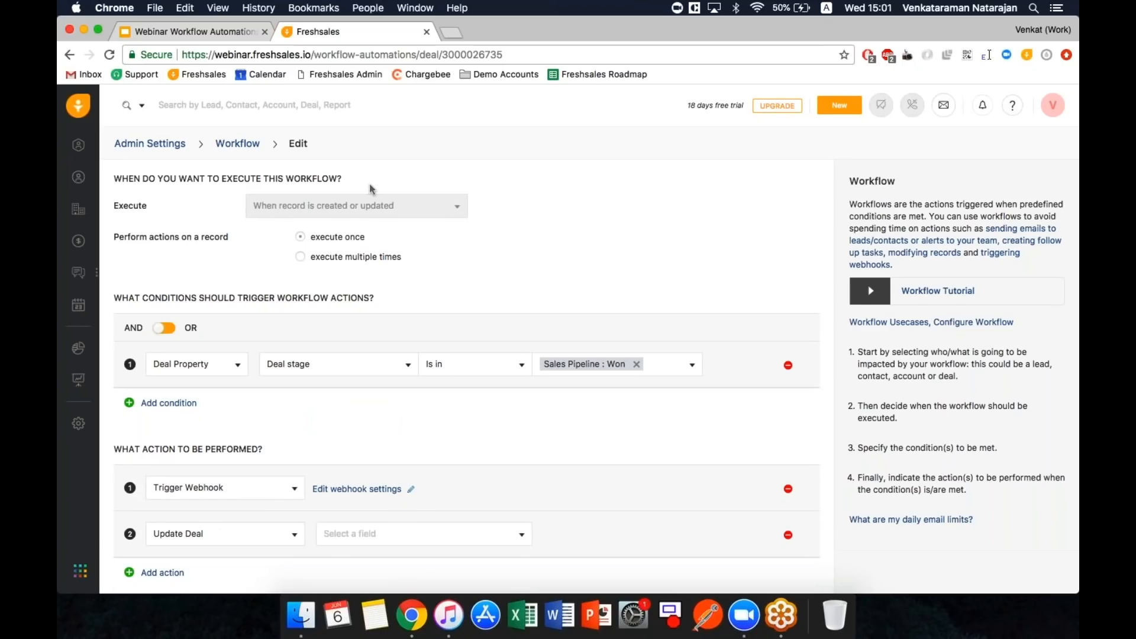
- Leave the workflow editor and return to the Admin Settings page
click(78, 183)
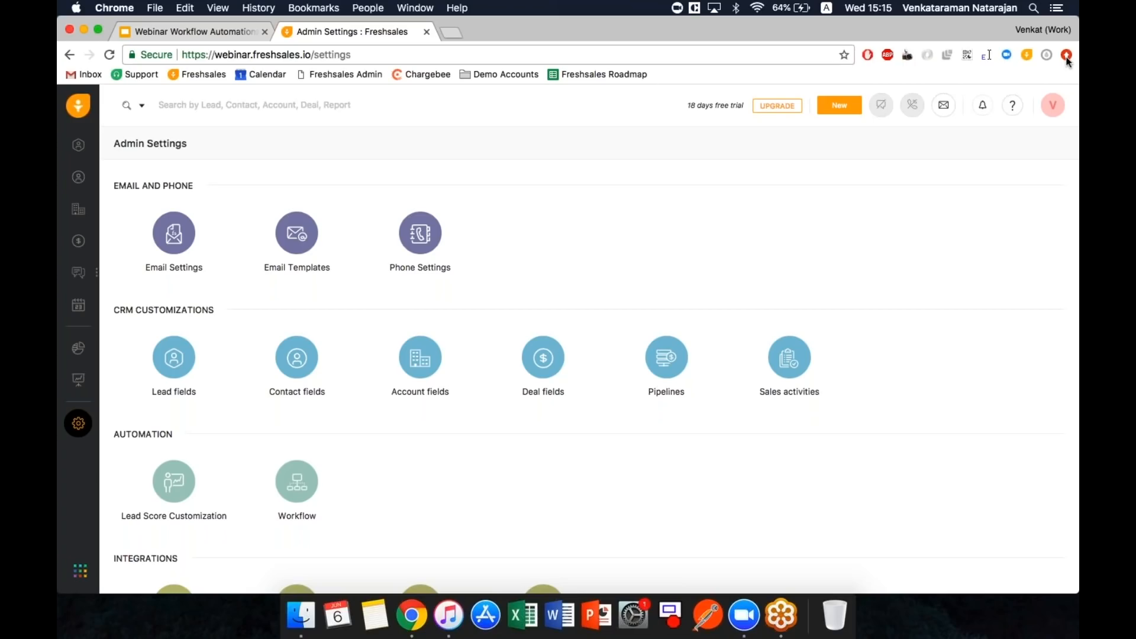
click(1066, 62)
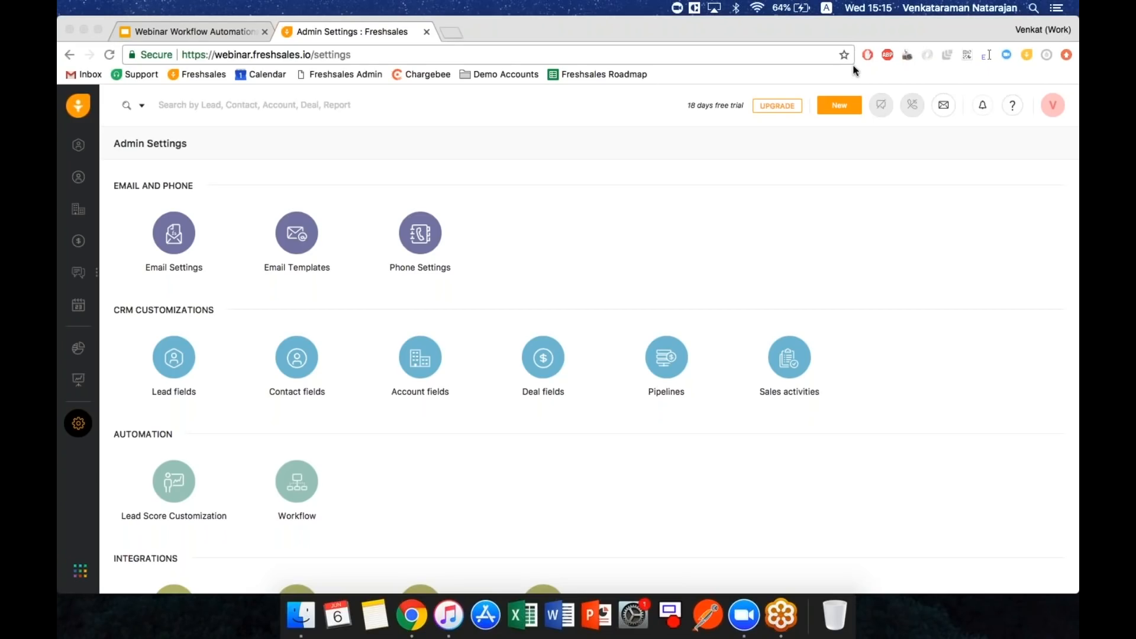